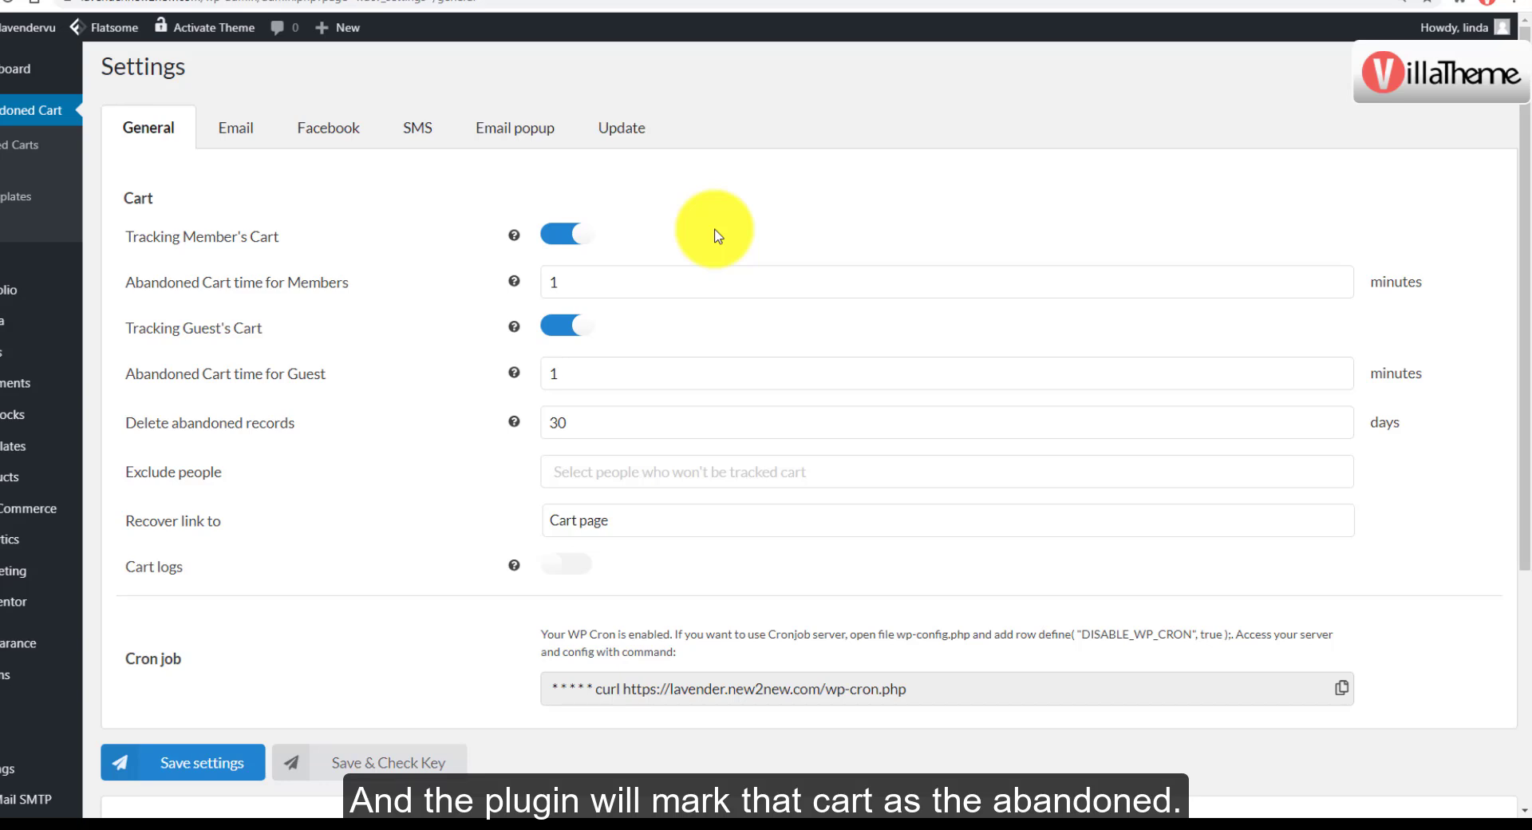
Step: Set the abandoned cart time to 15 minutes for Members and Guests, keeping record deletion at 30 days
left_click(710, 282)
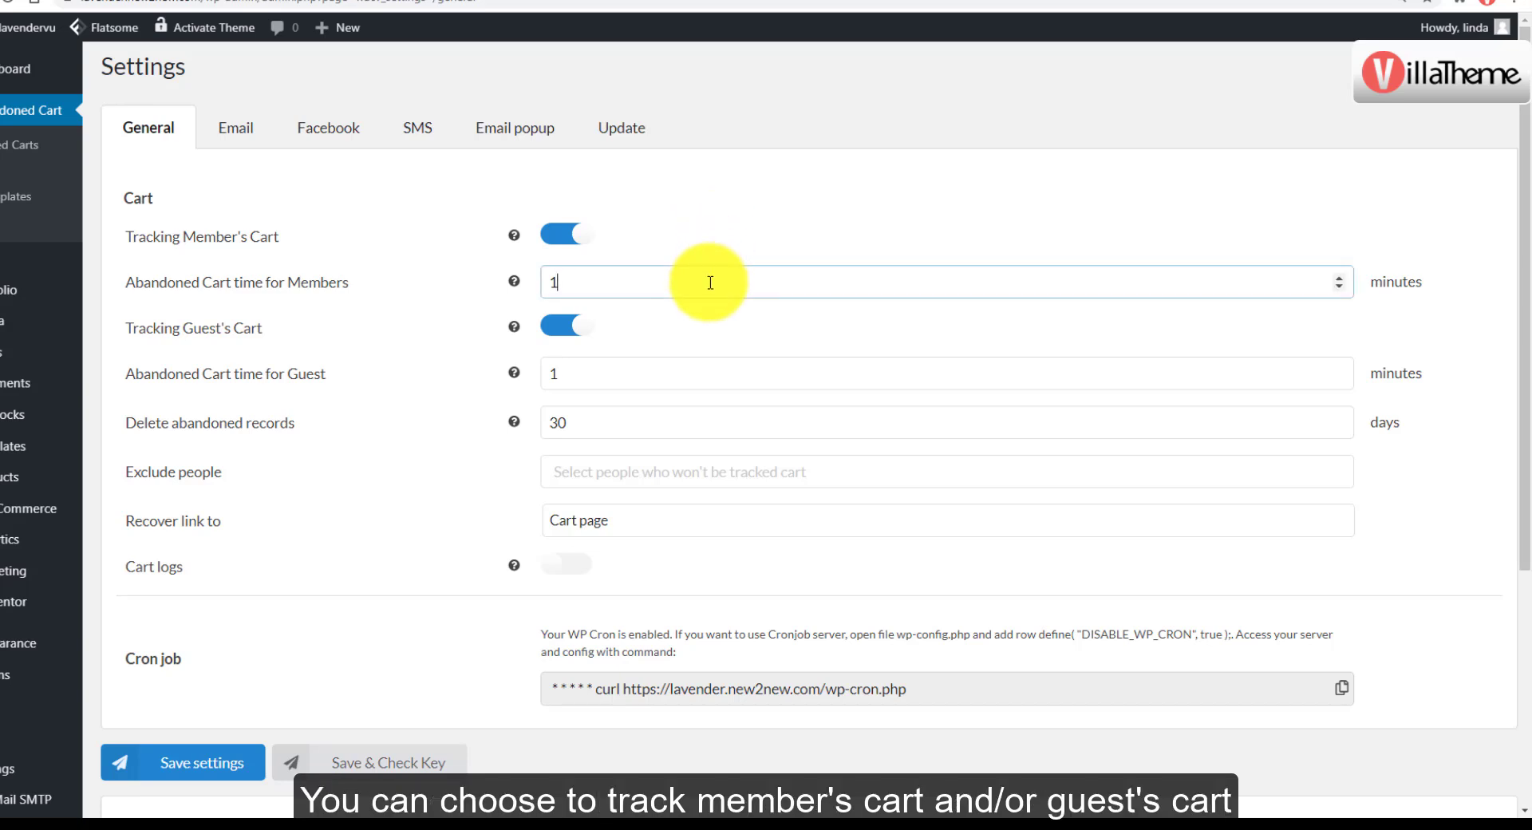
key("BackSpace")
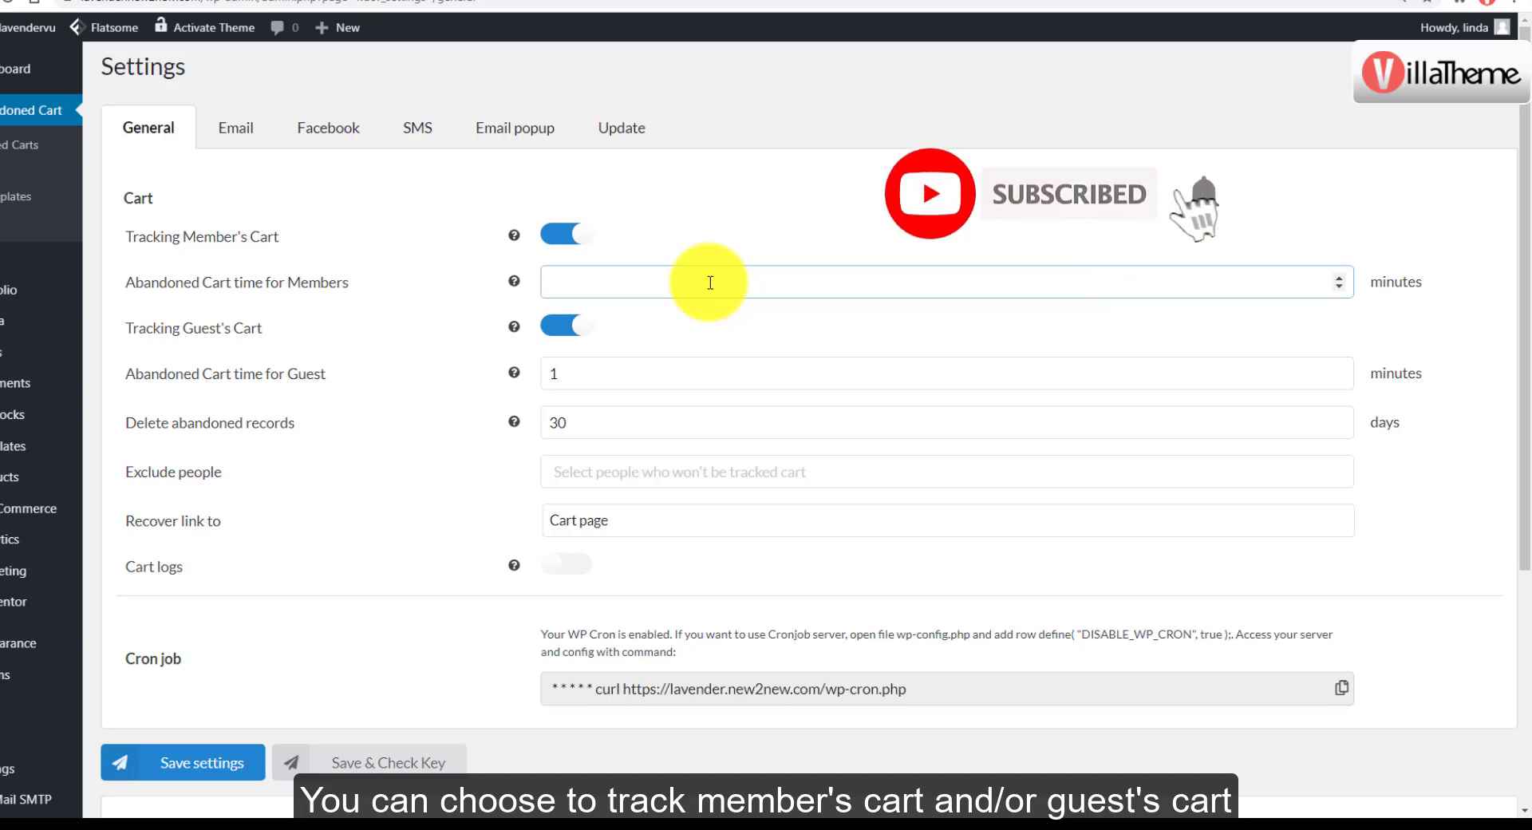
type("20")
key("BackSpace")
key("BackSpace")
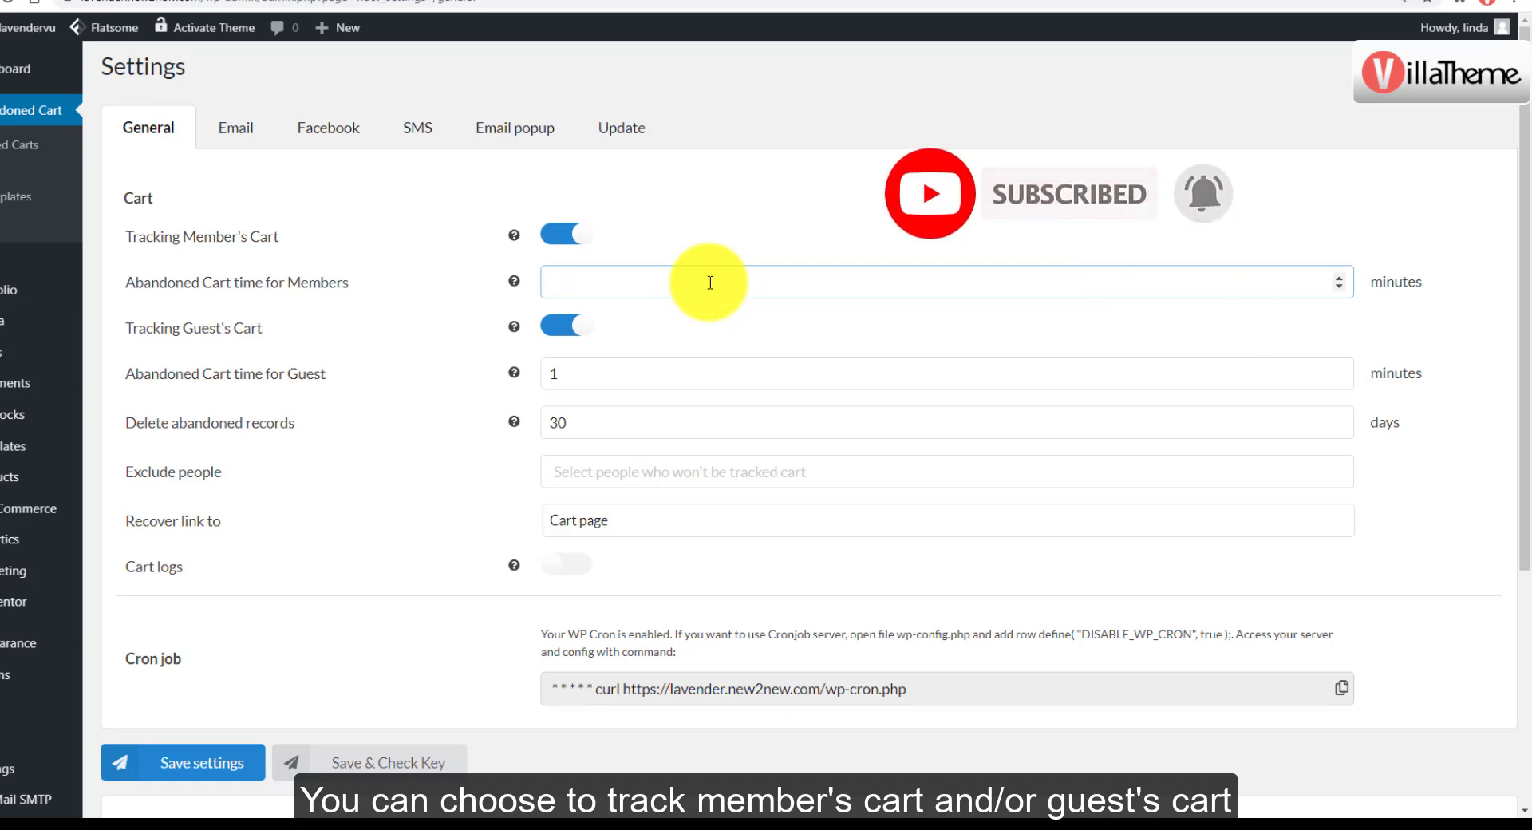
type("15")
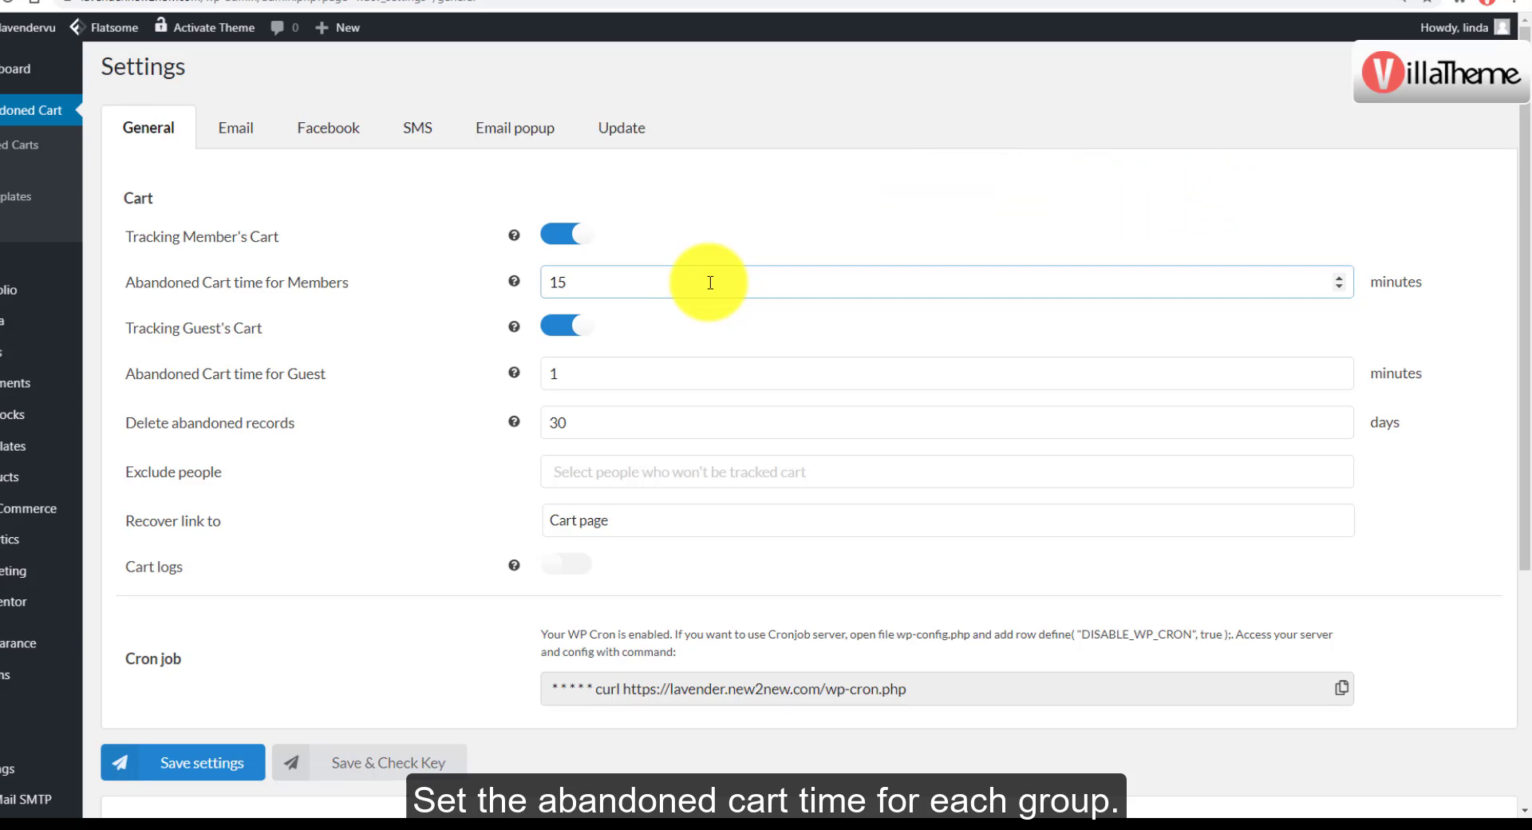
left_click(594, 372)
type("5")
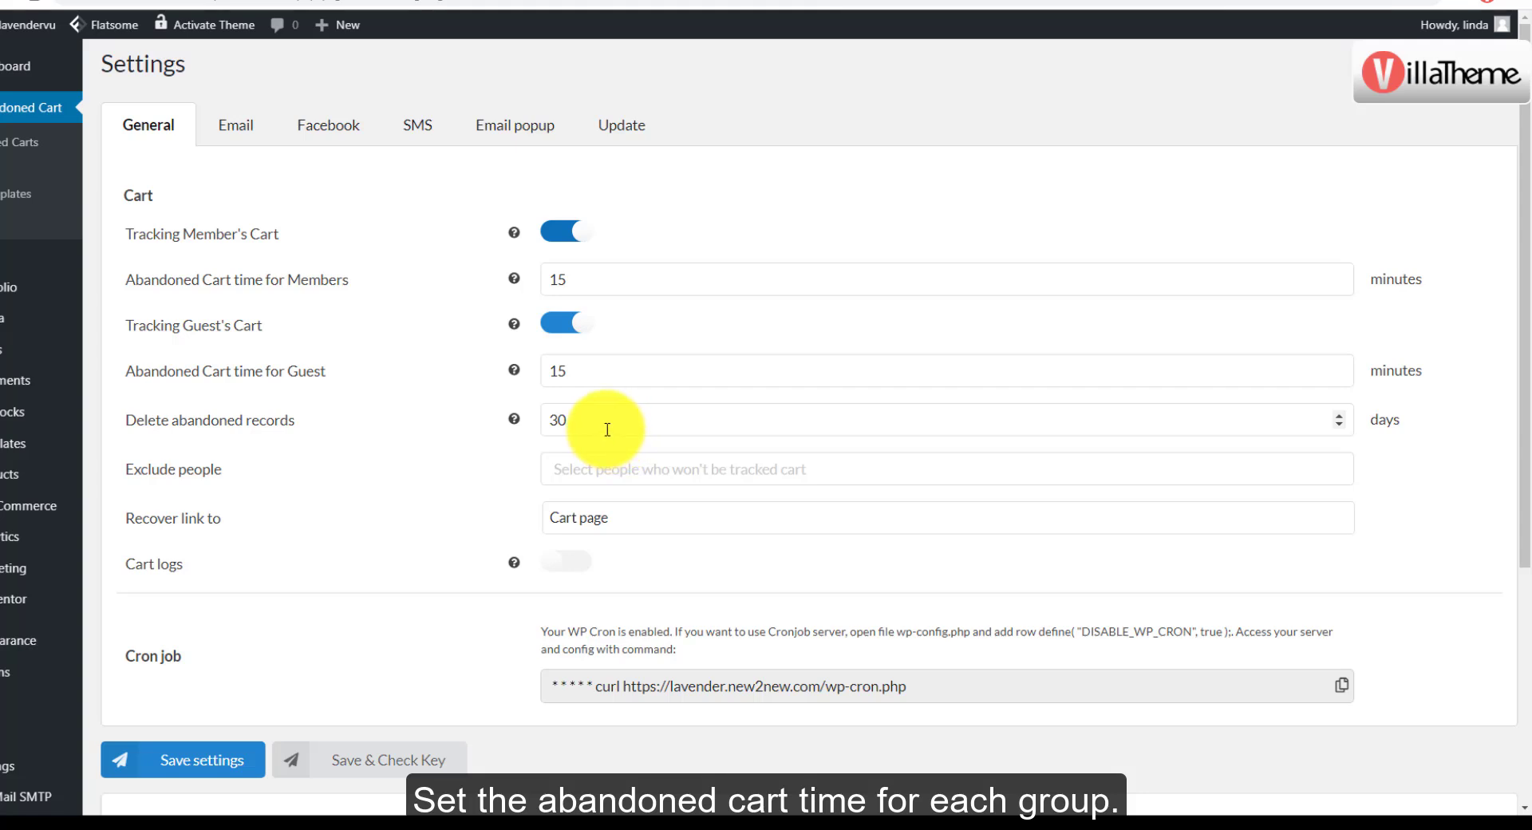
left_click_drag(603, 425, 513, 423)
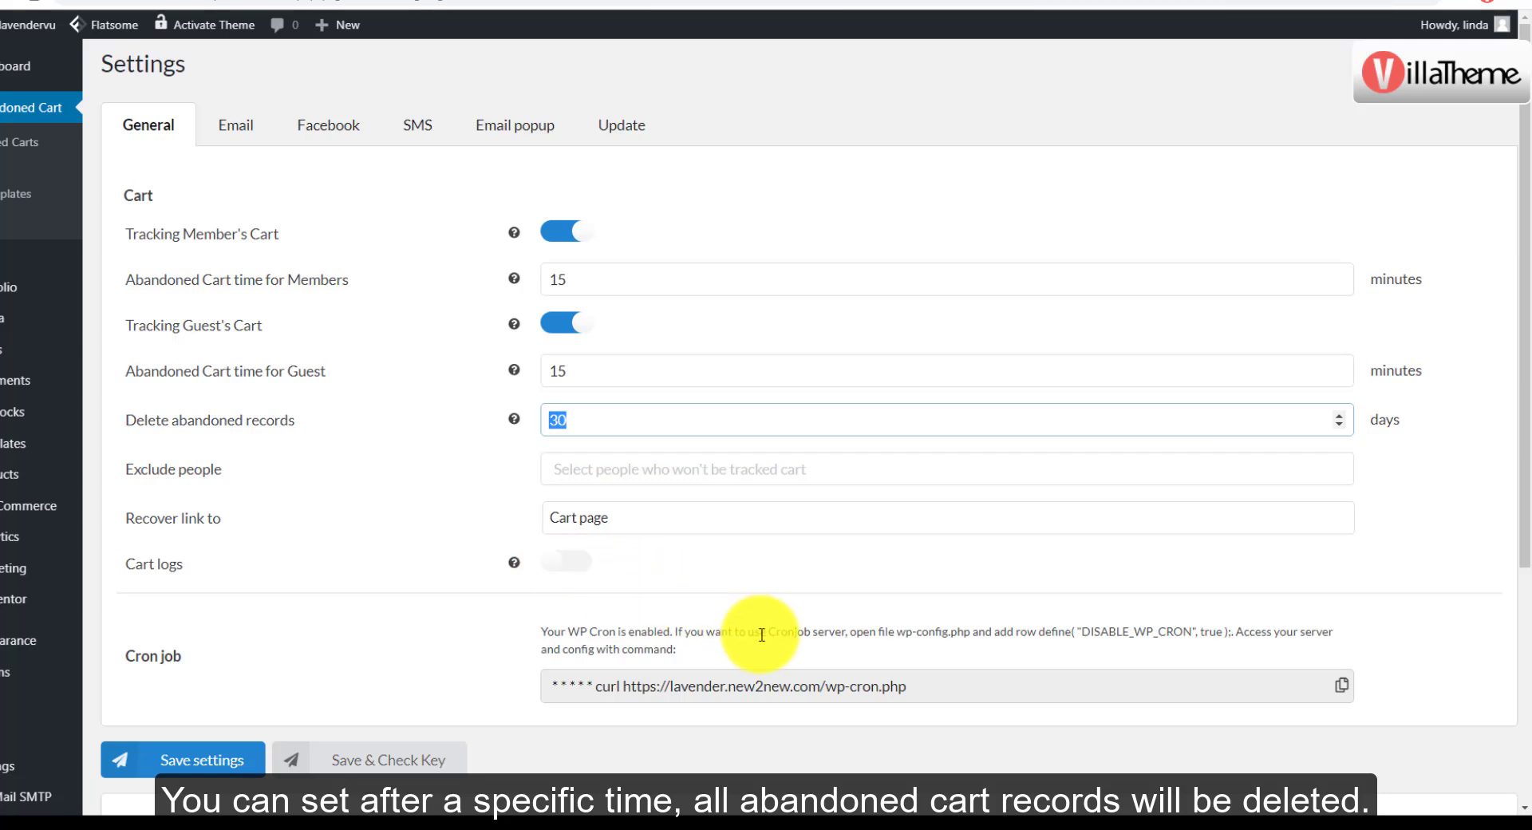
Step: Search for a person in Exclude people, then leave the list empty
left_click(196, 476)
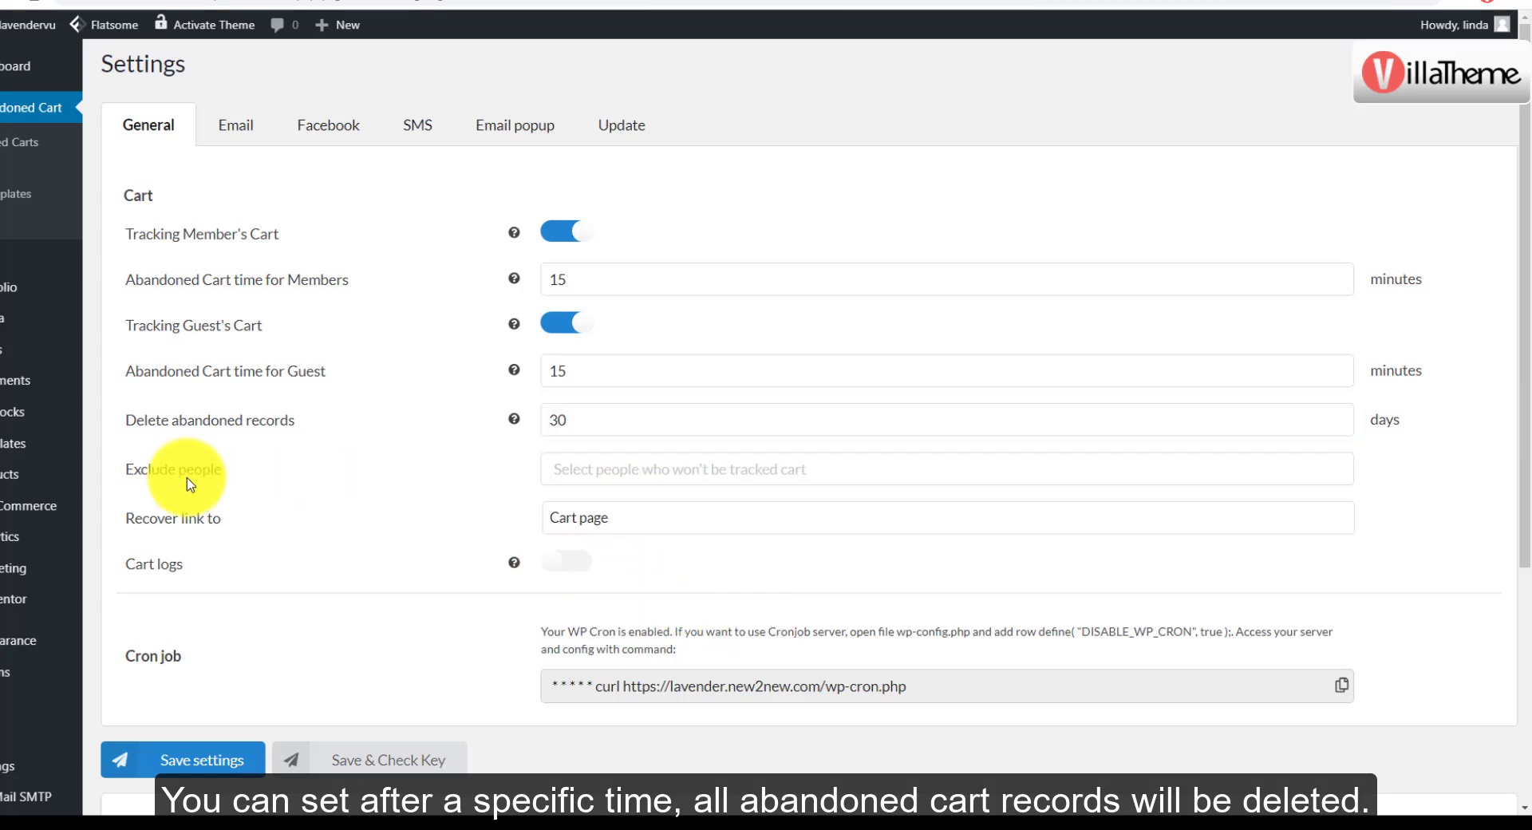
left_click(627, 471)
type("l")
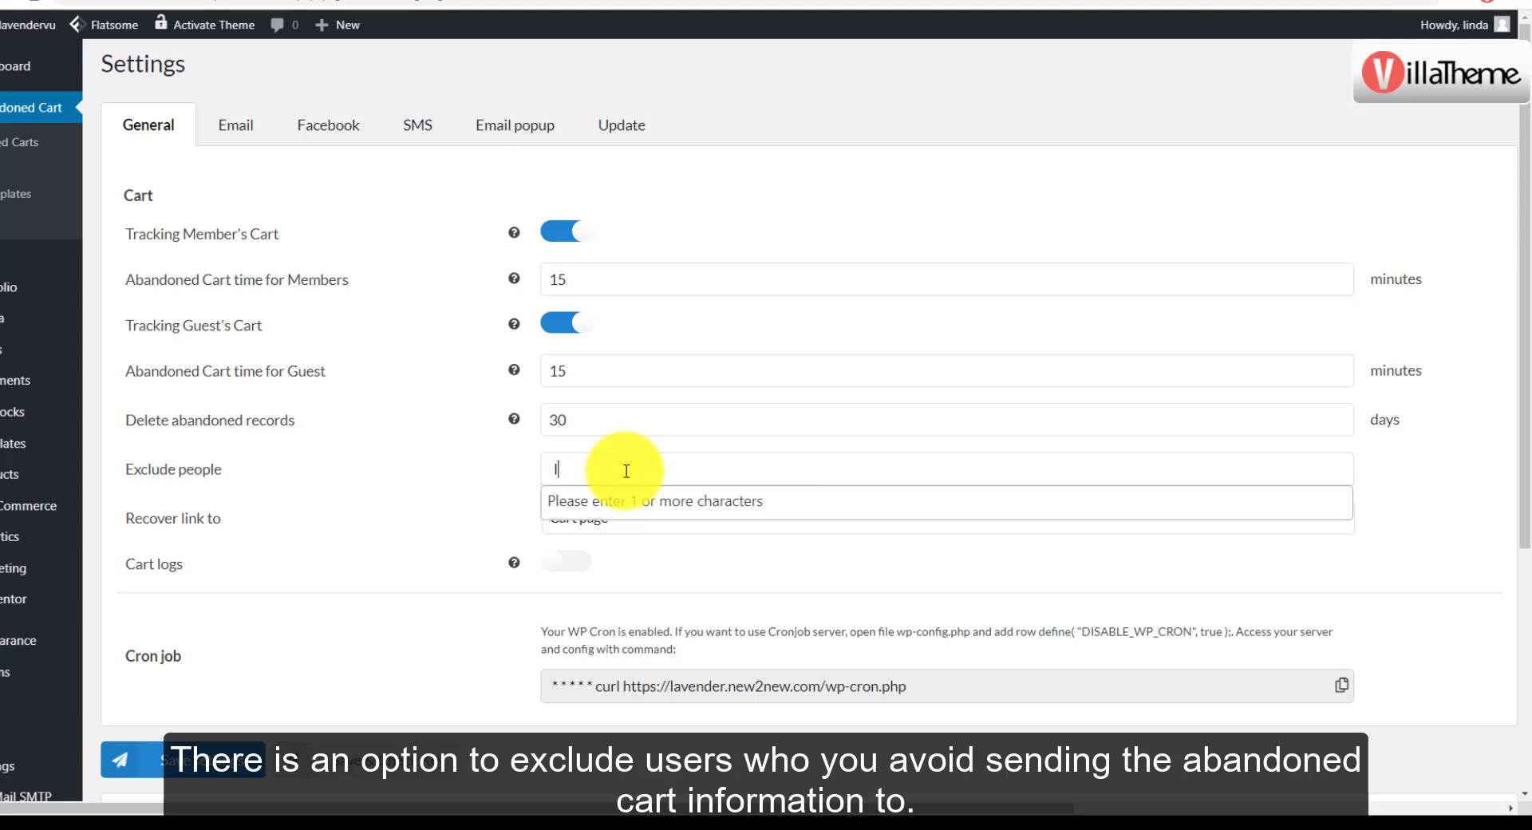
type("inda")
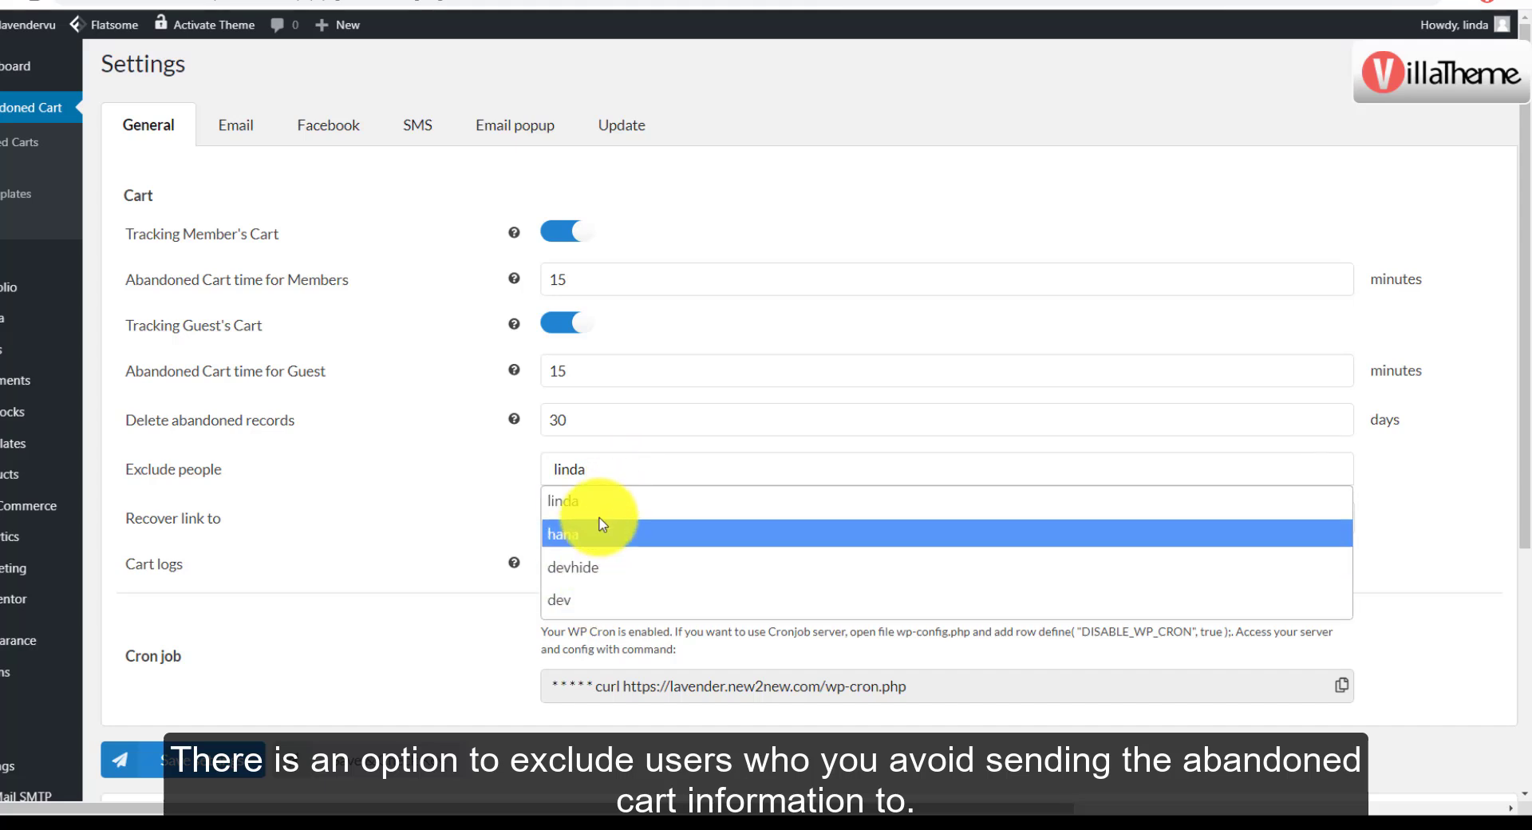
left_click(437, 499)
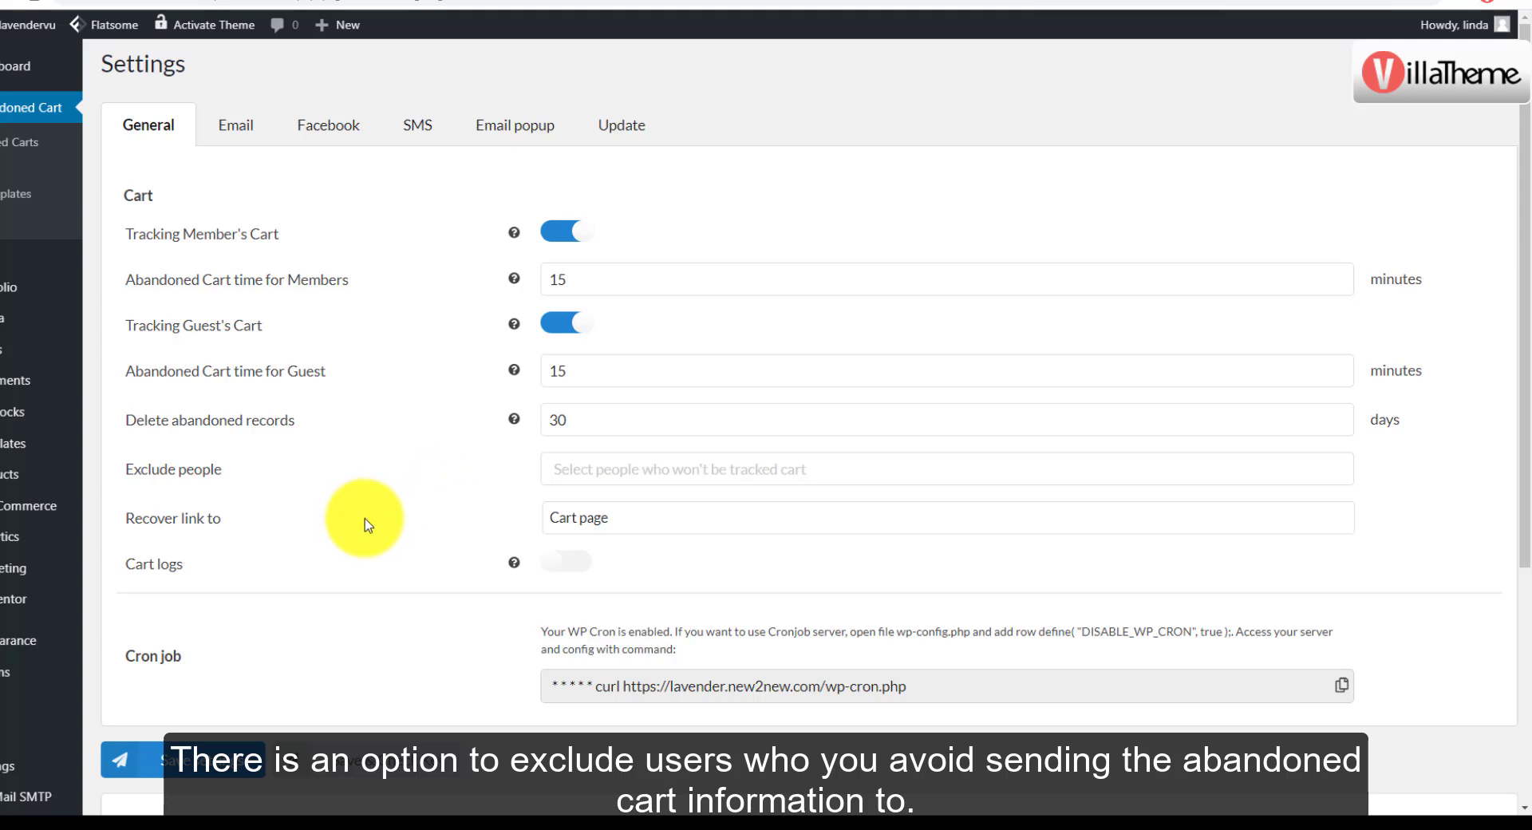
Step: Keep the recover link on Cart page, enable Cart logs, and save the settings
left_click(682, 537)
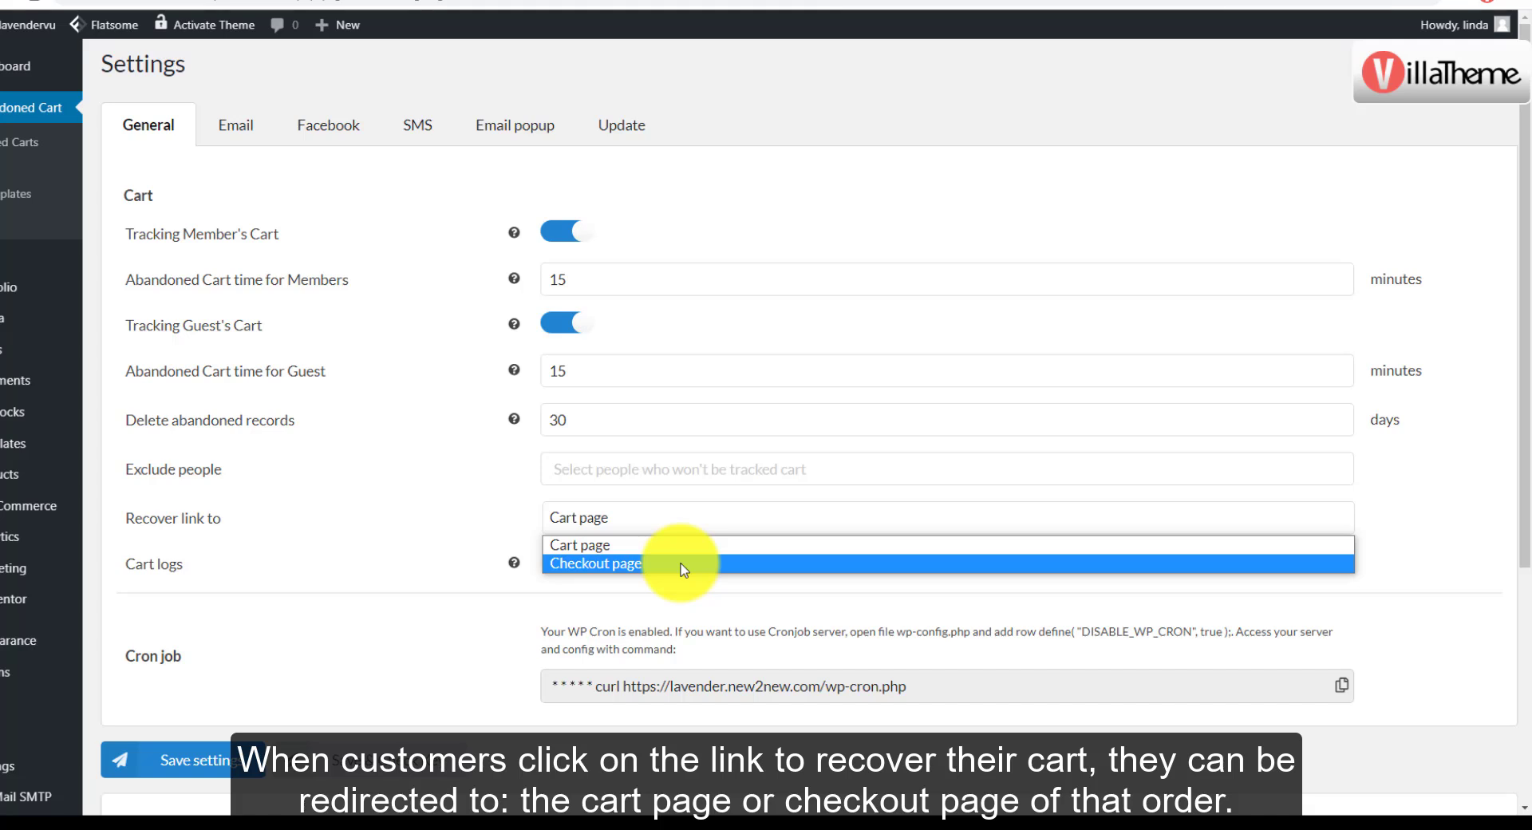
left_click(431, 533)
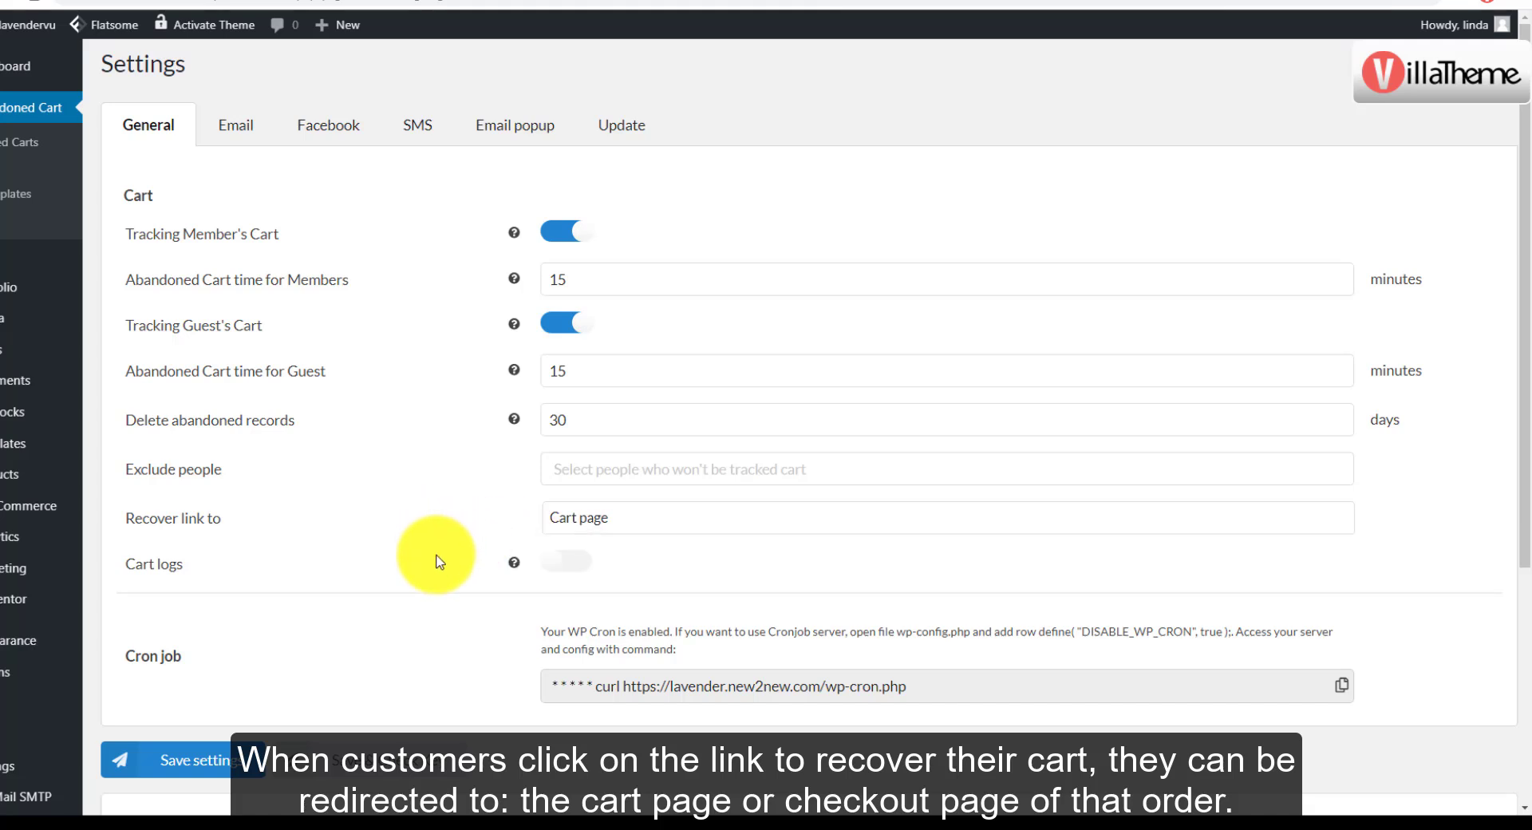
left_click(588, 571)
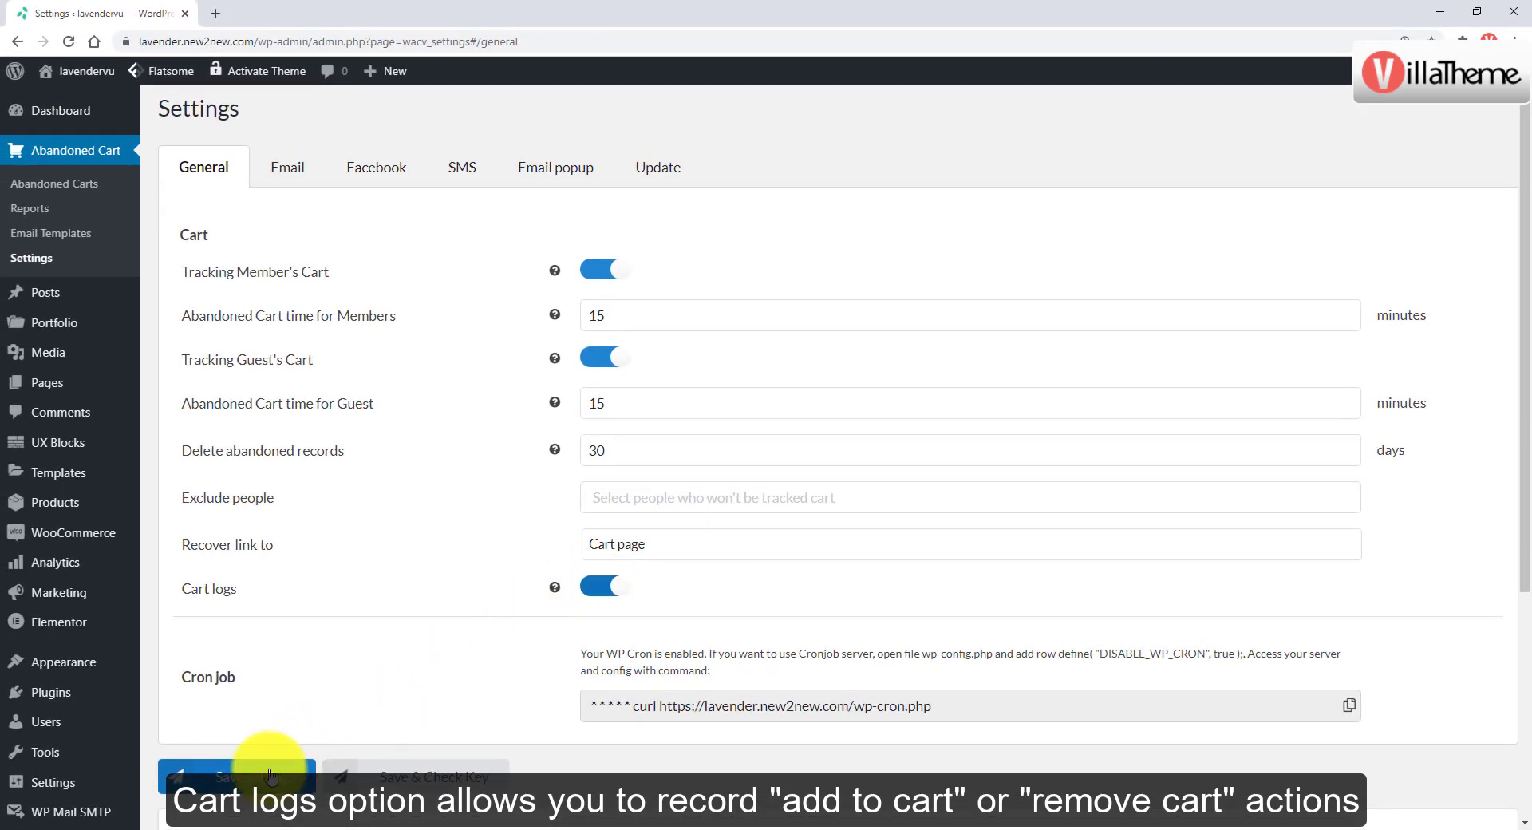
left_click(269, 774)
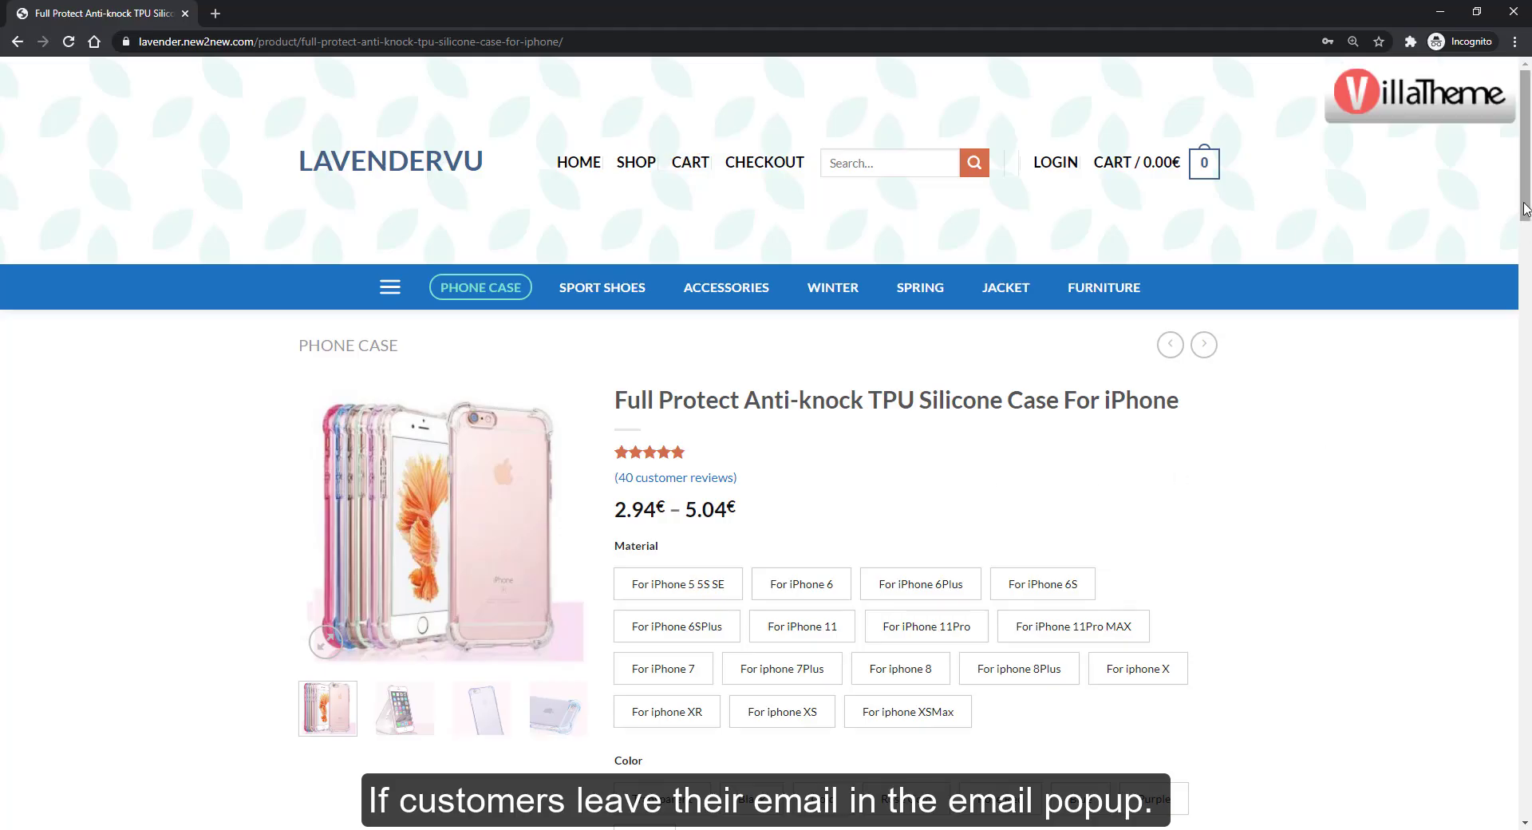
Step: Choose the For iPhone 5 5S SE model in Gold and add the silicone case to the cart
scroll(1526, 209, "down", 4)
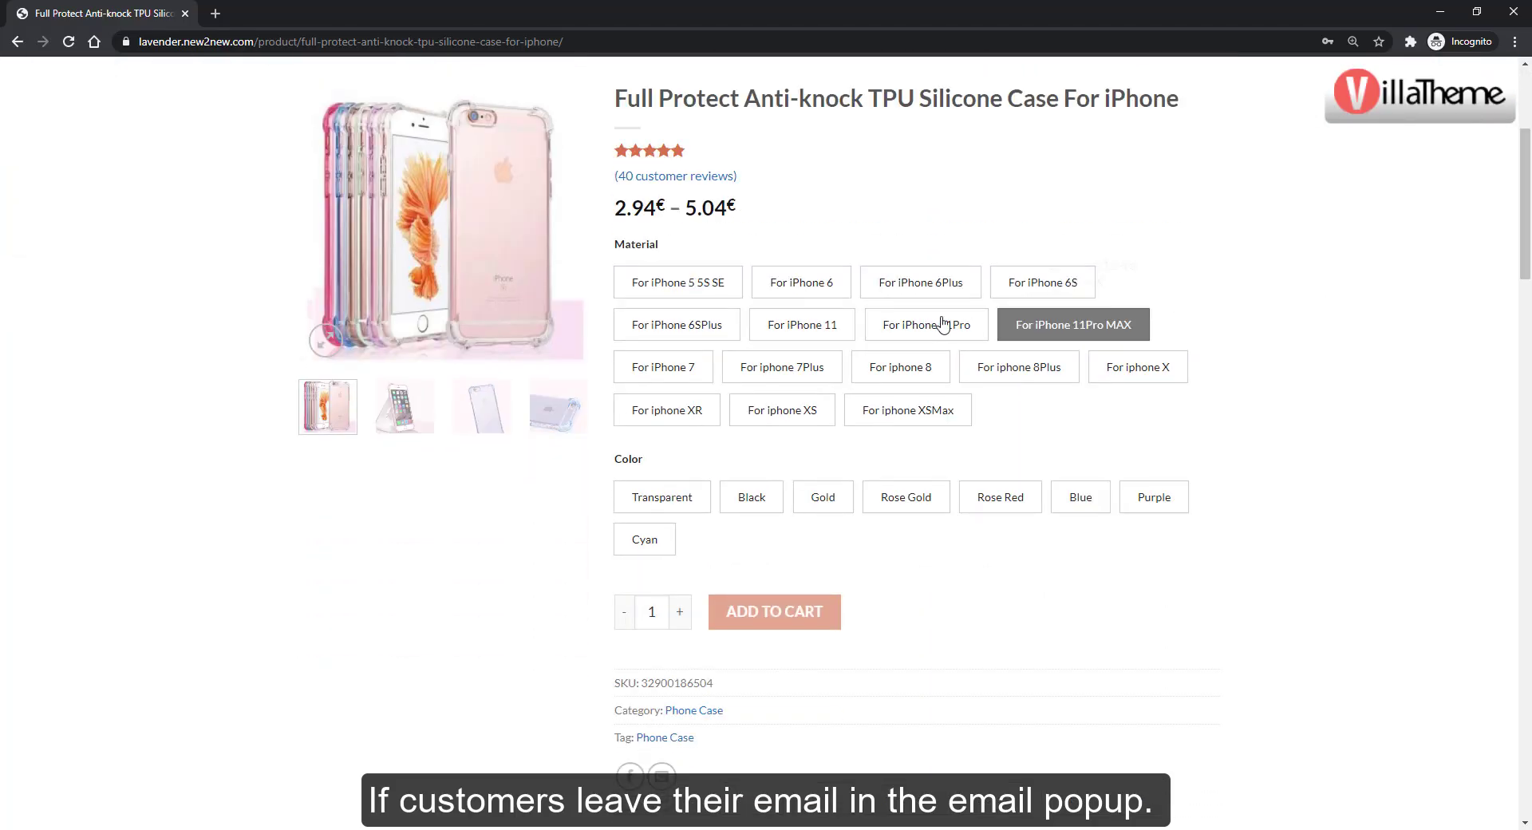
left_click(730, 286)
left_click(824, 498)
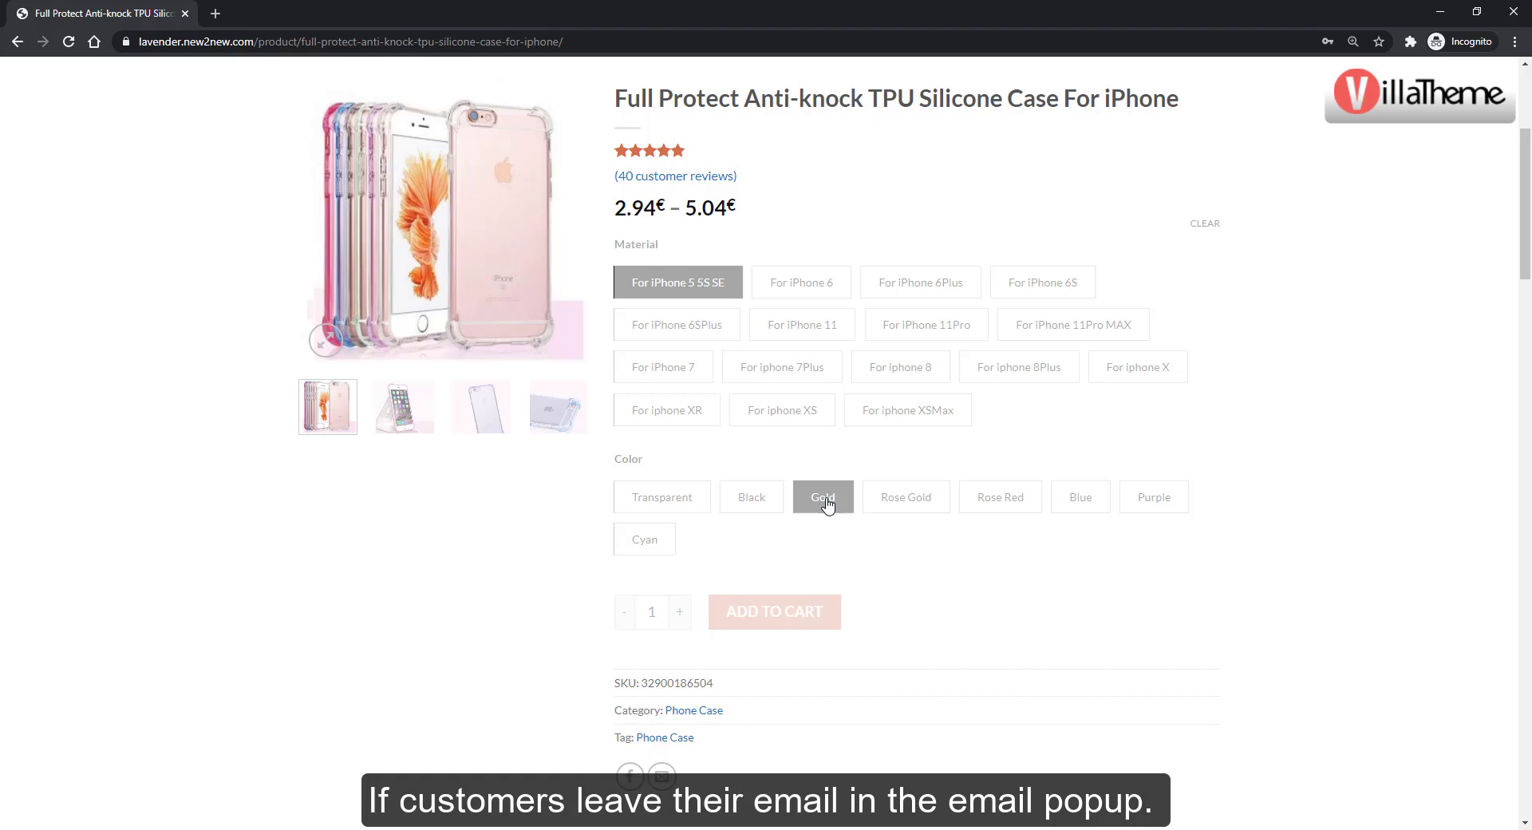
left_click(834, 681)
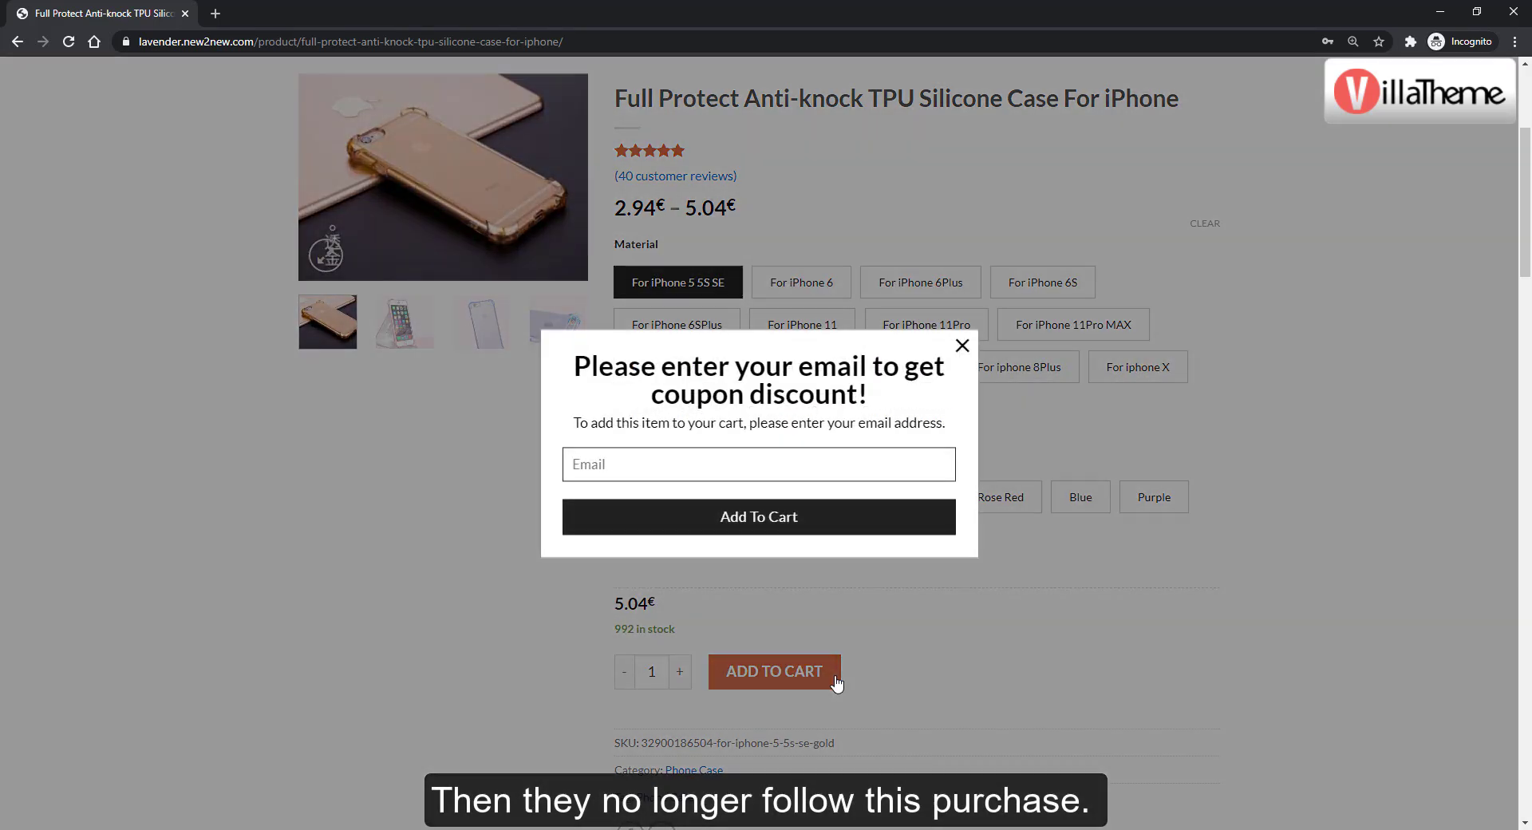
Step: Enter the customer's email in the coupon popup to add the case, then bring up the mail inbox
left_click(741, 467)
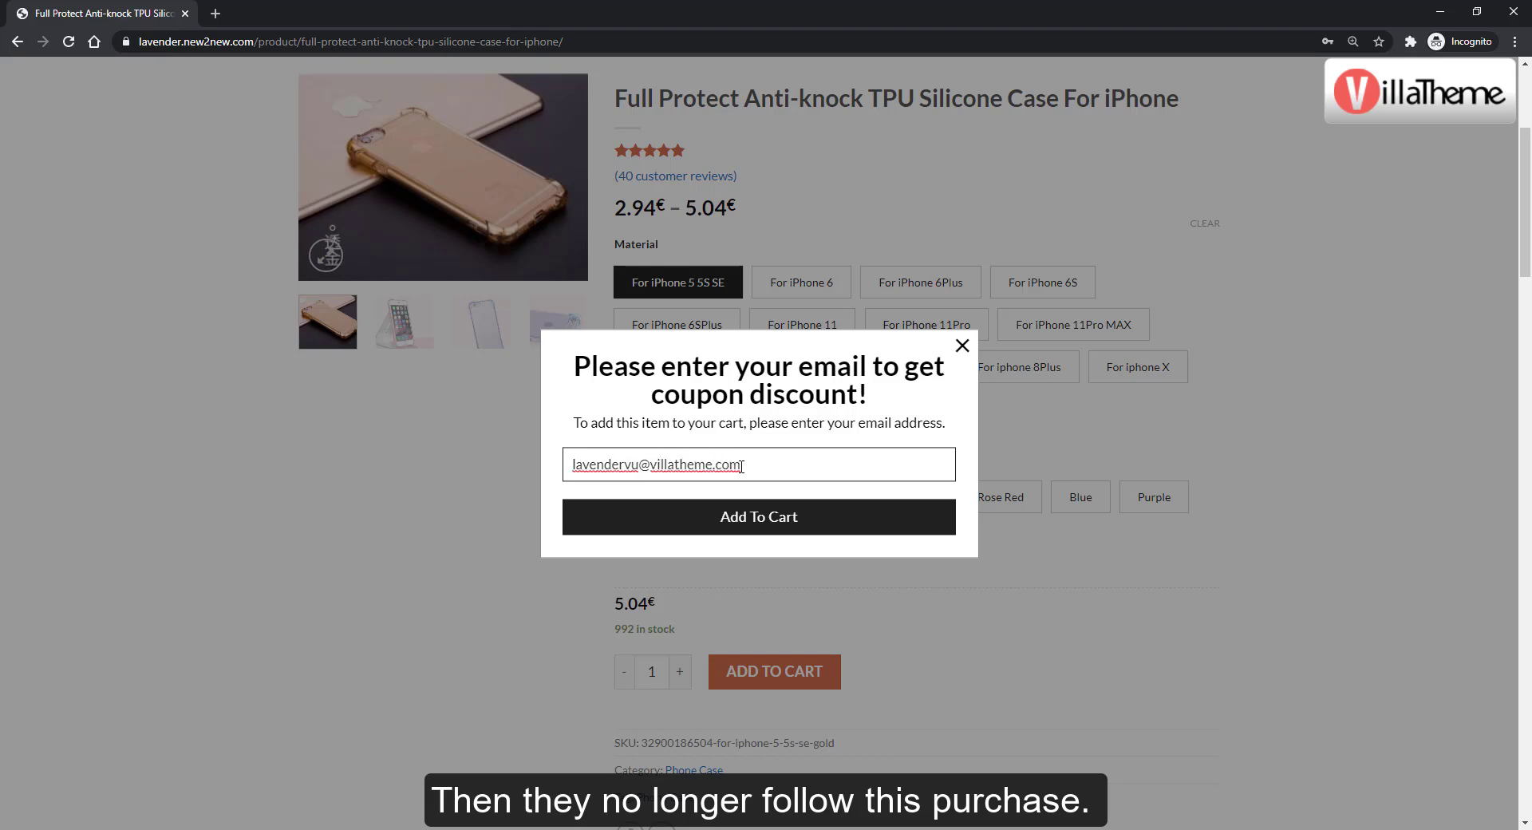
left_click(793, 520)
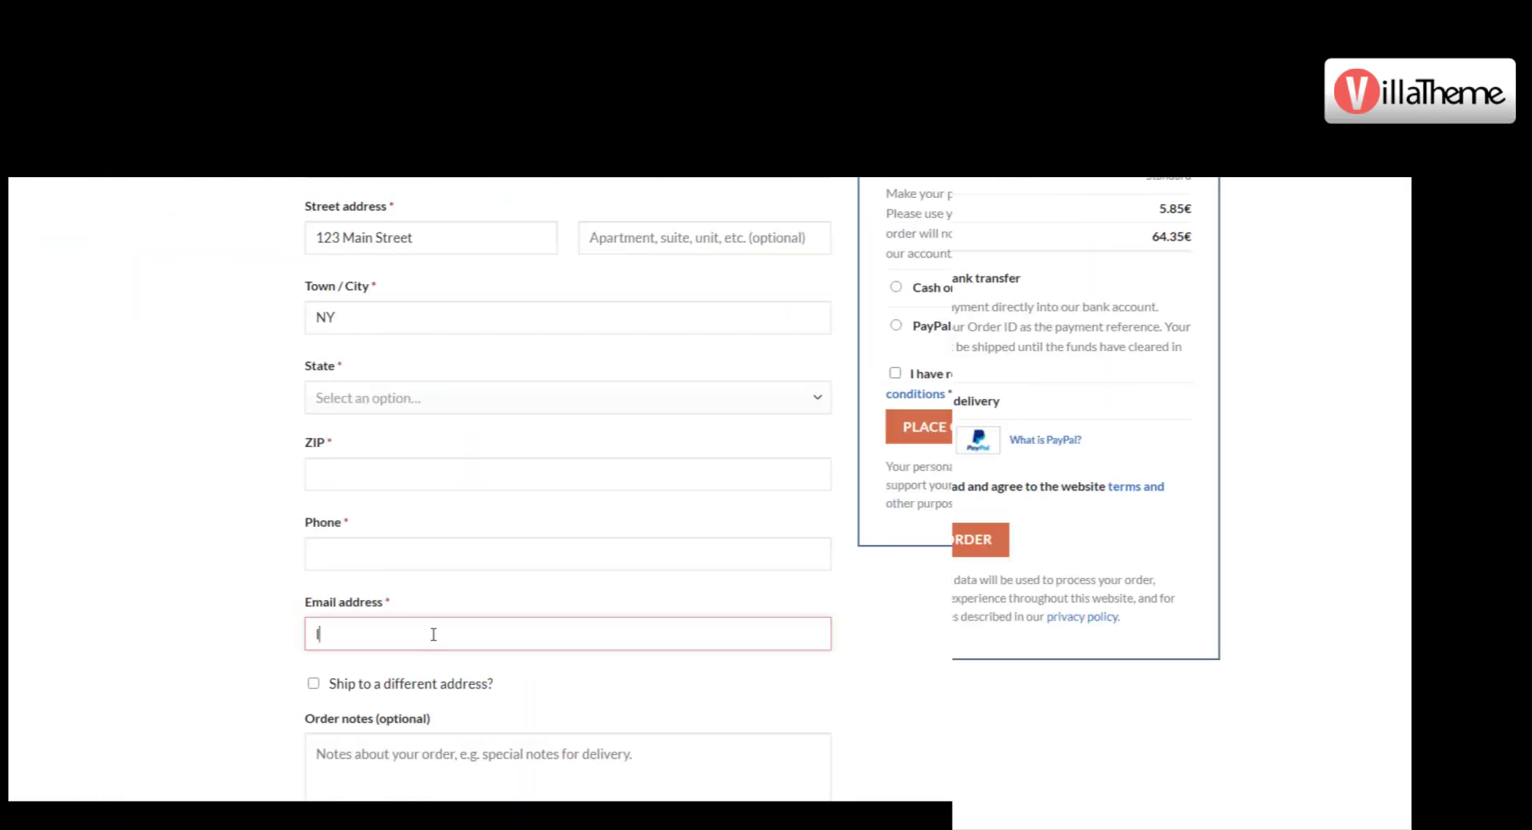
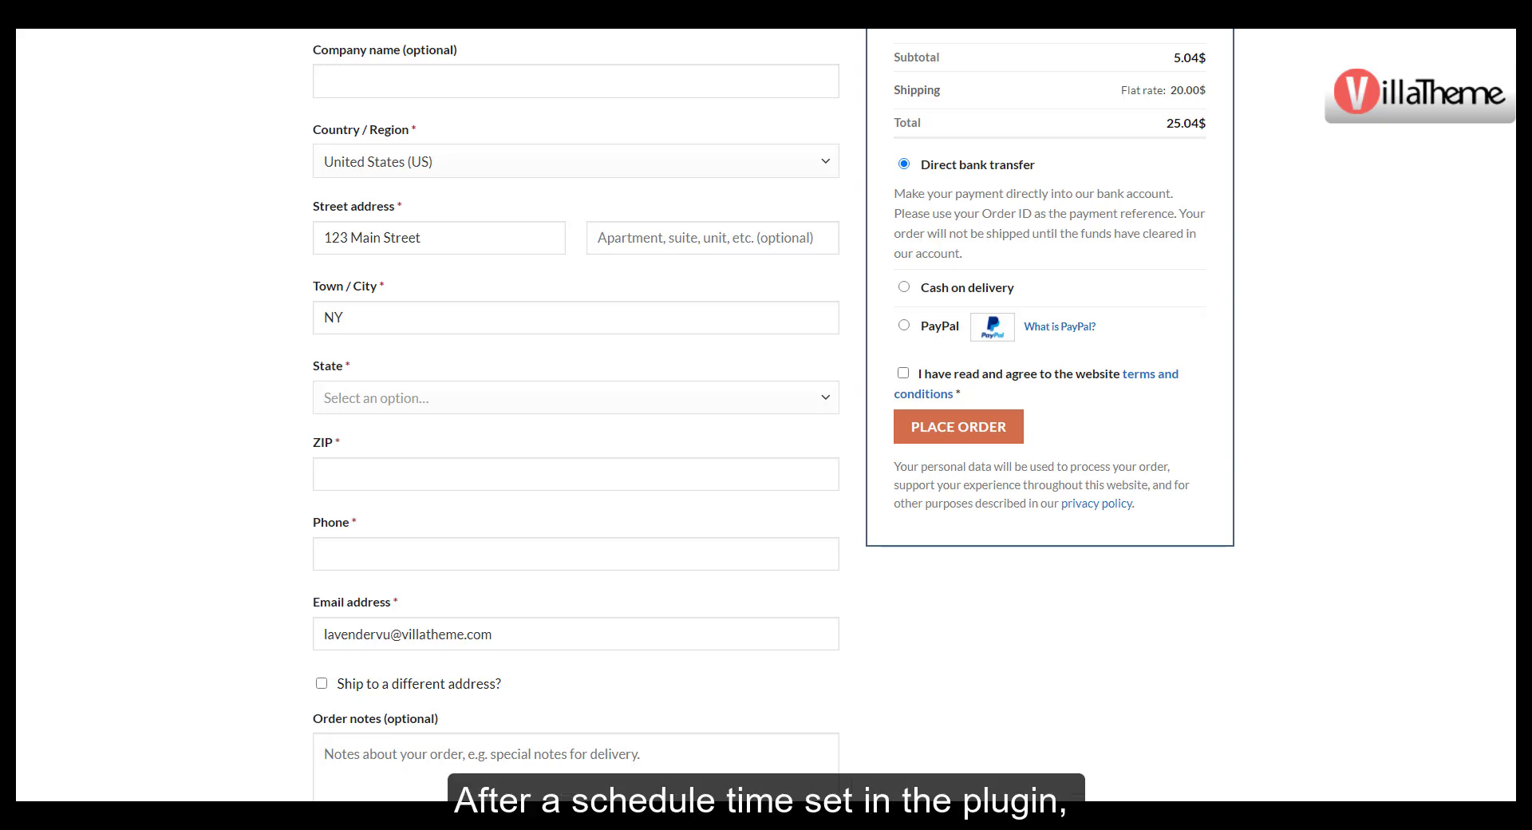
left_click(113, 787)
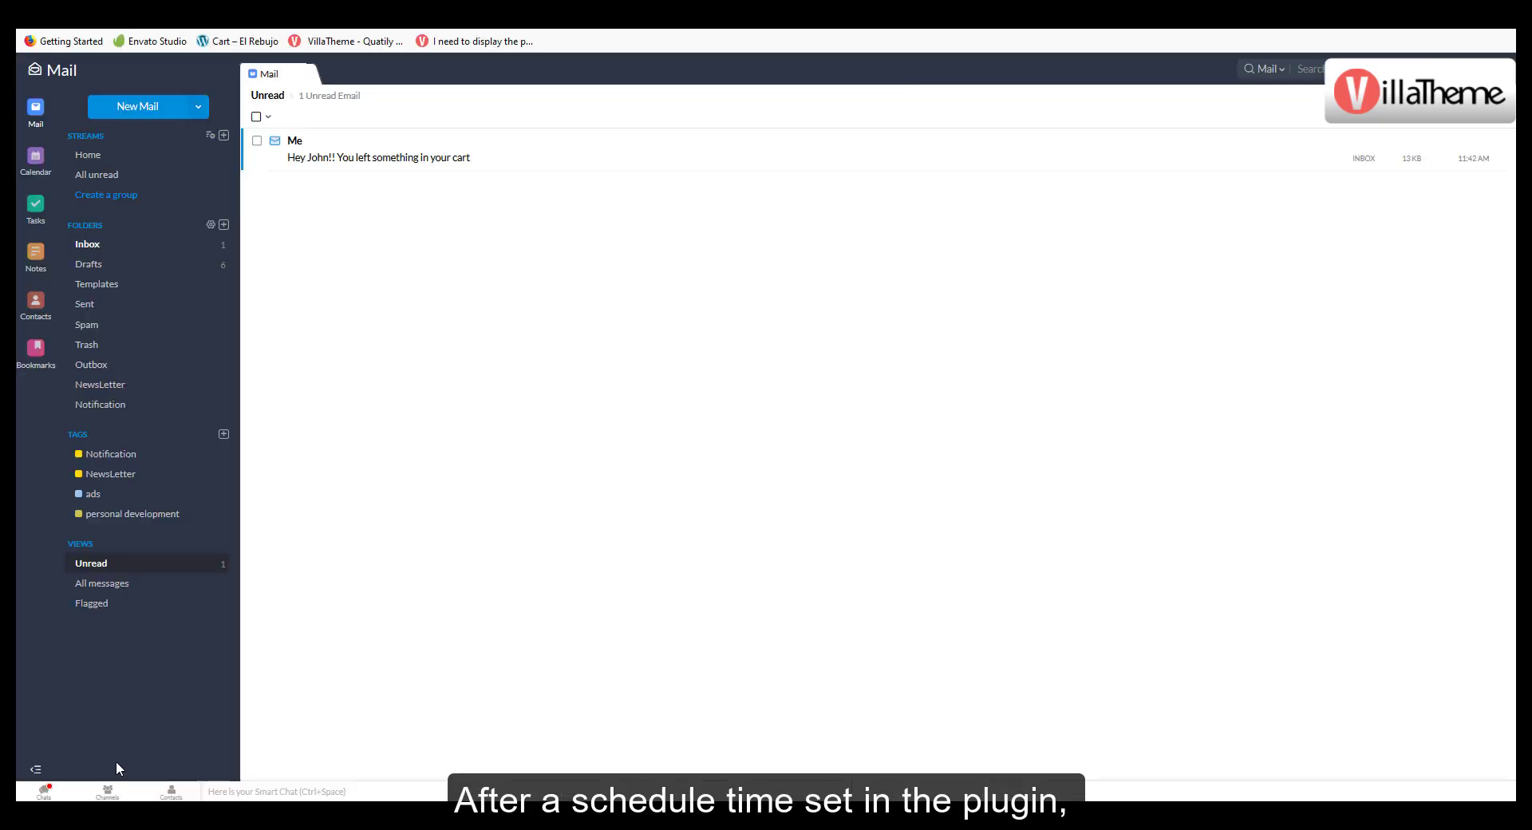
Step: Open the 'You left something in your cart' reminder email and follow its Finish Order link
left_click(488, 159)
scroll(1444, 291, "down", 3)
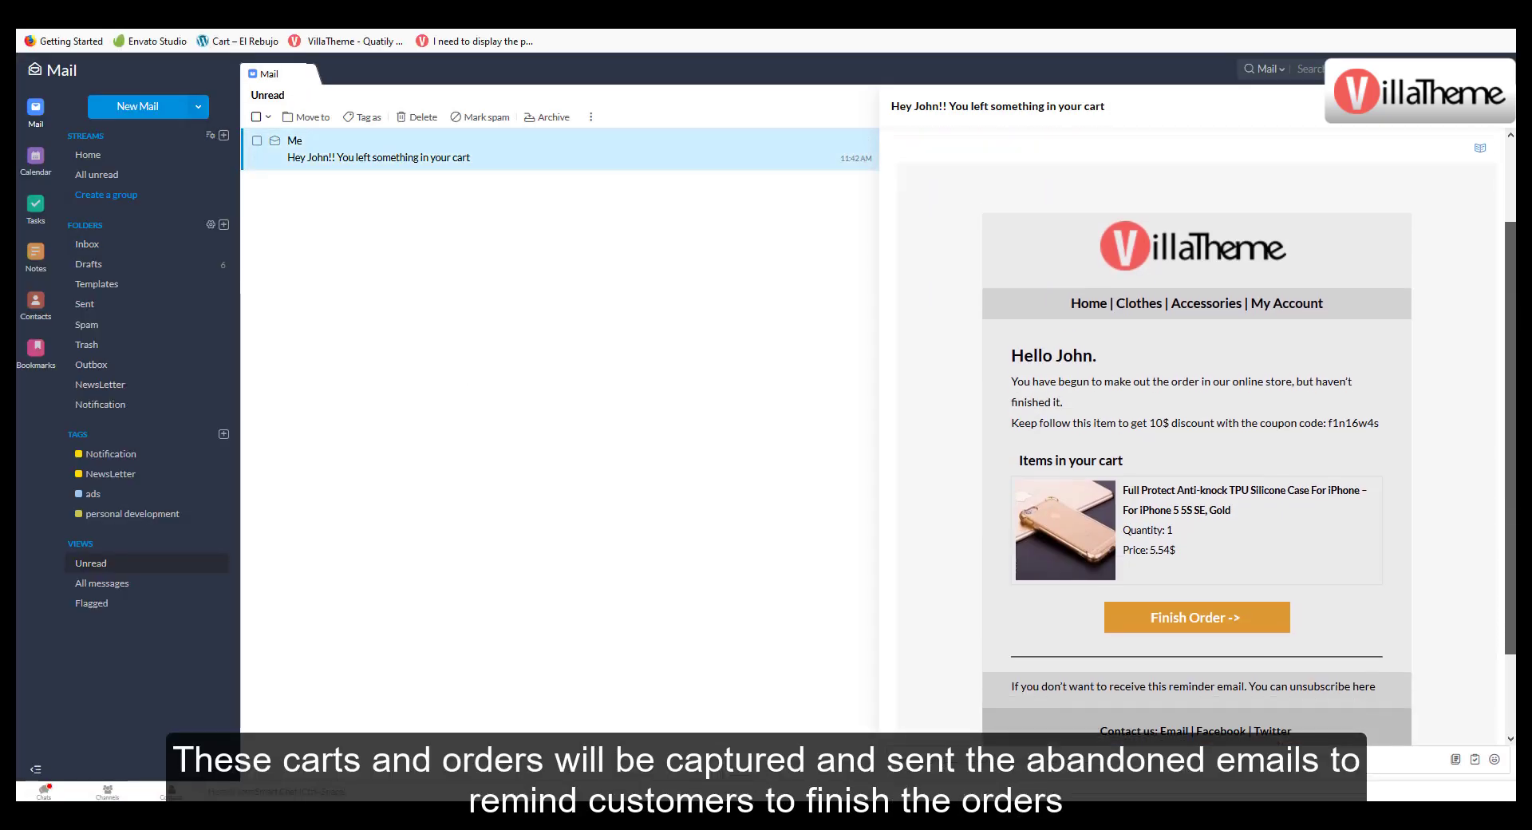
left_click(1208, 594)
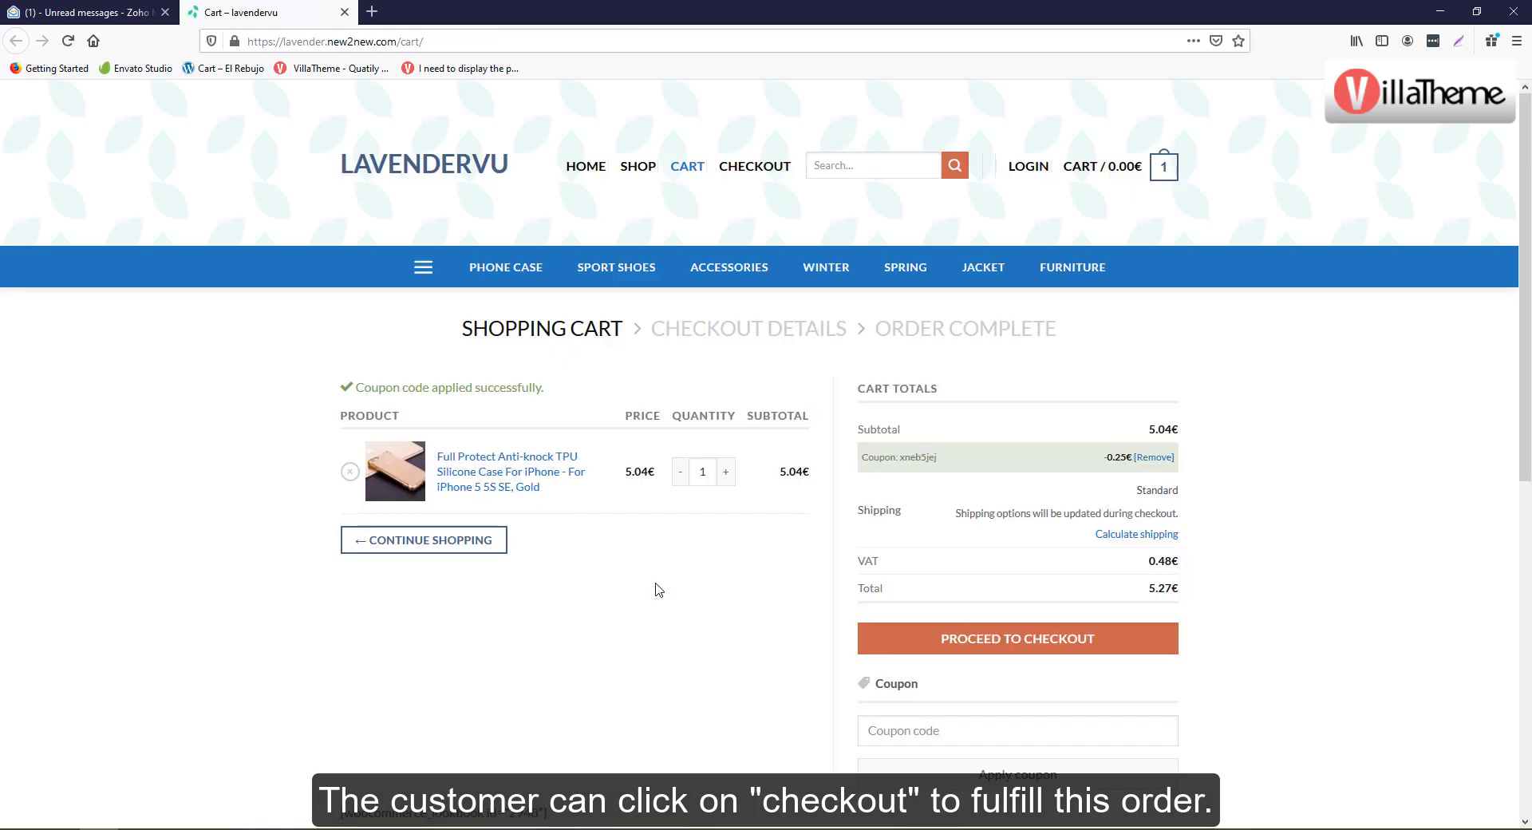
scroll(659, 590, "down", 1)
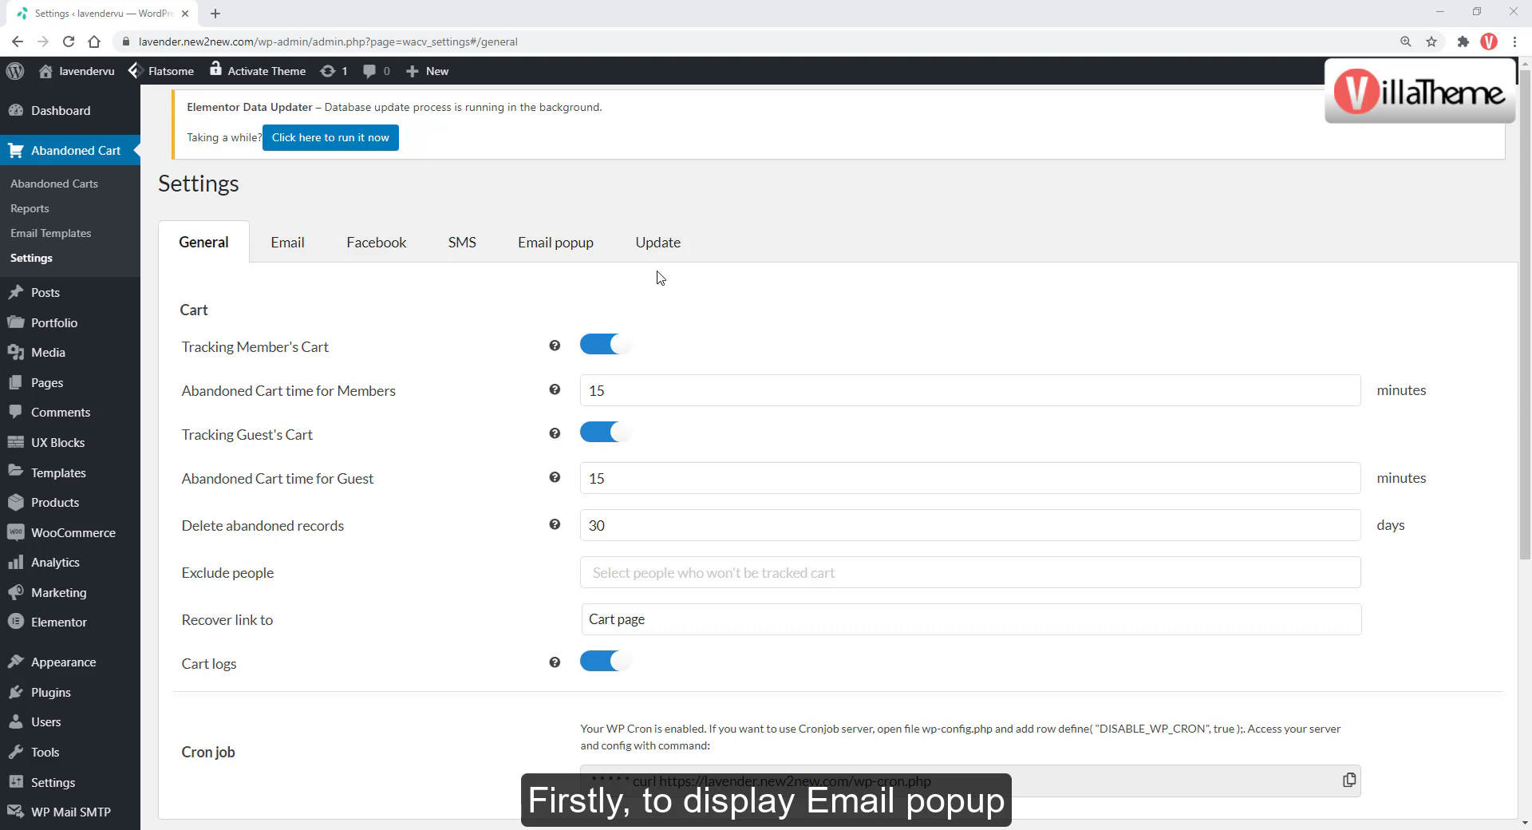
Step: On the Email popup tab, leave Home, Shop, Cart and Category pages off, showing it only on single products
left_click(590, 249)
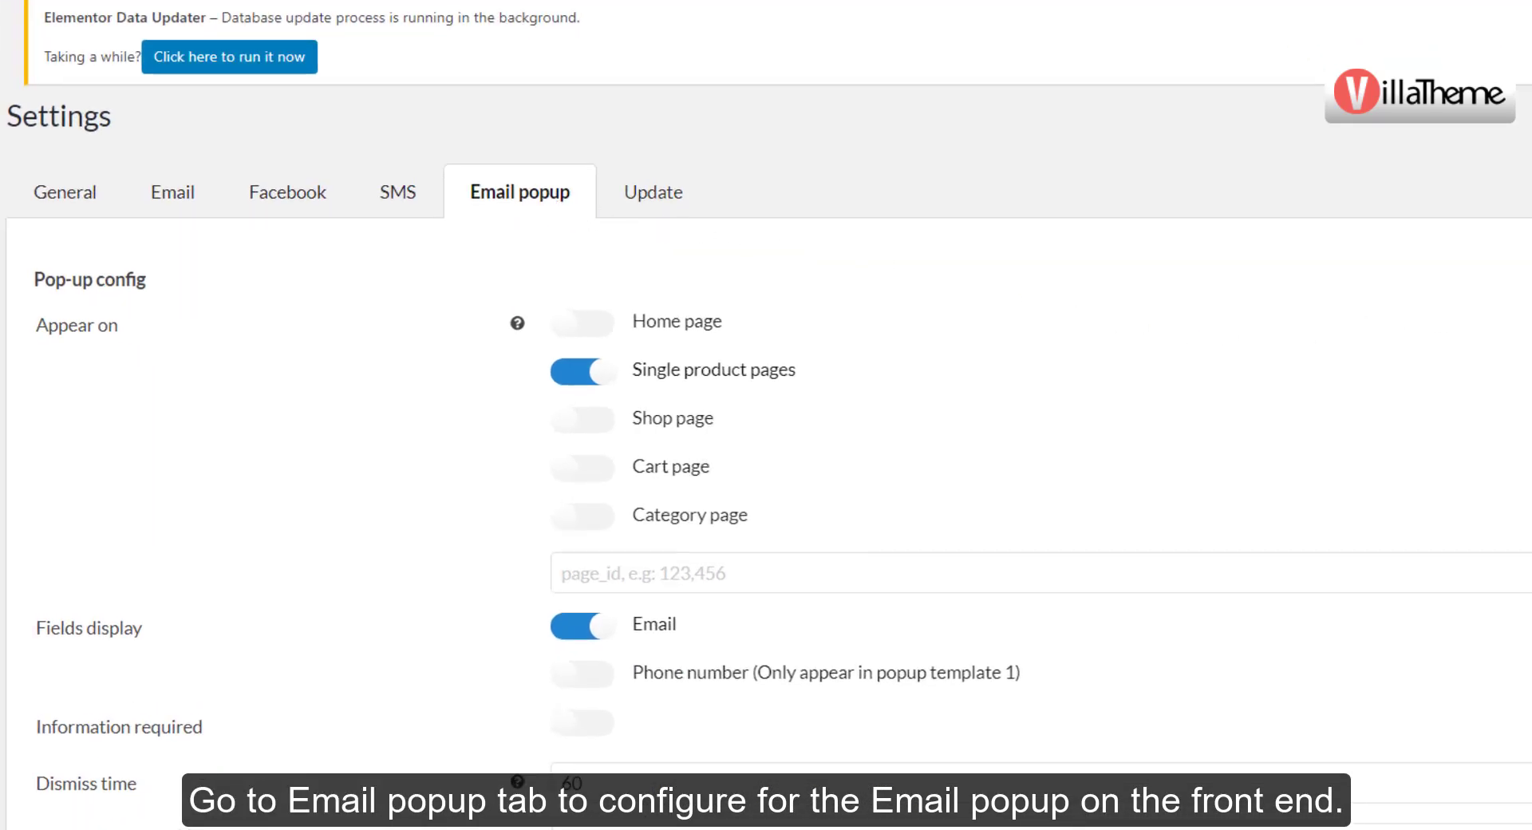
scroll(766, 415, "down", 2)
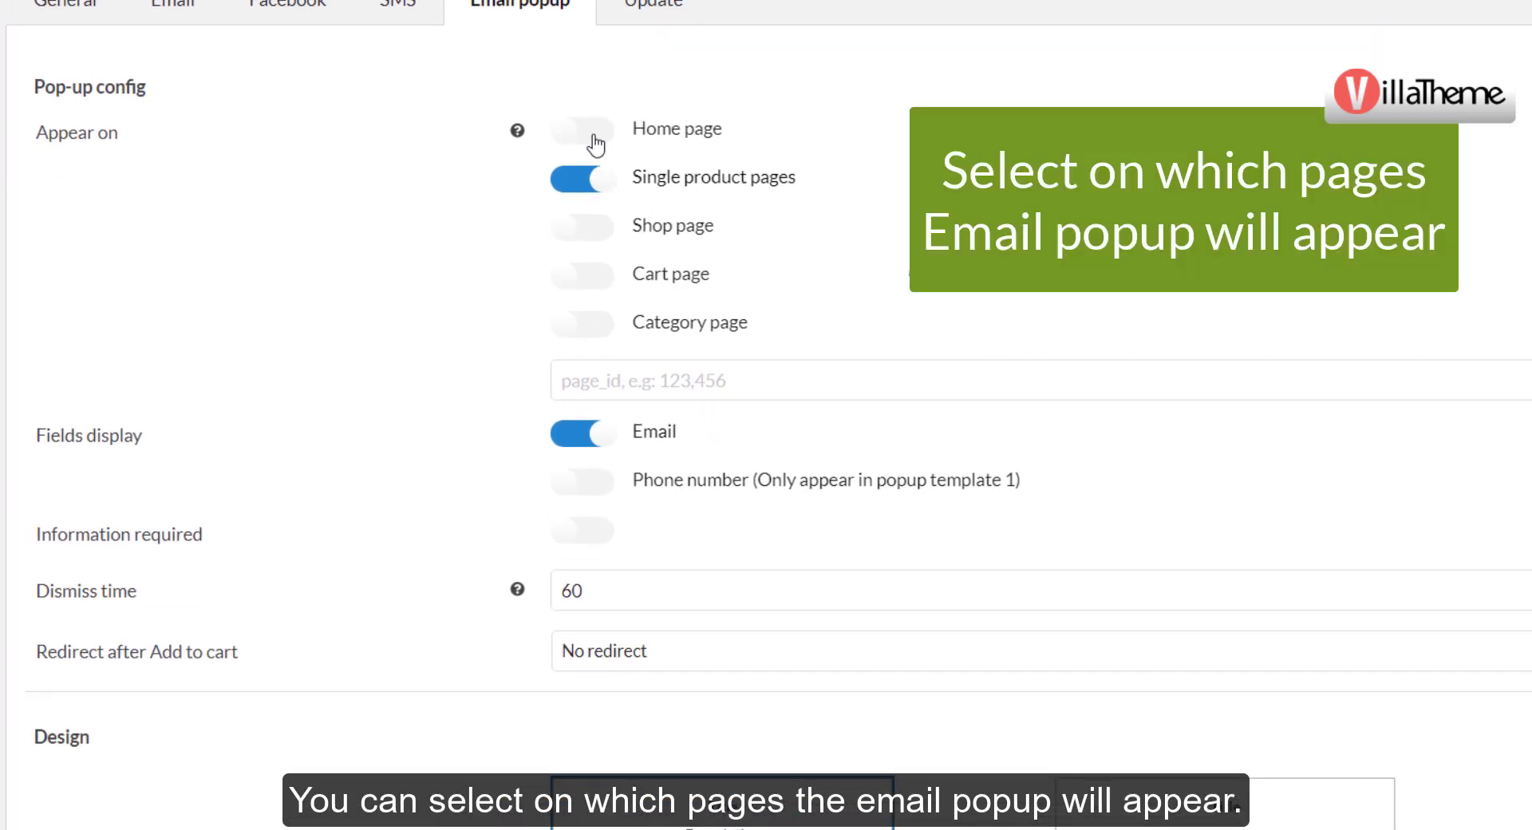
left_click(595, 142)
left_click(592, 234)
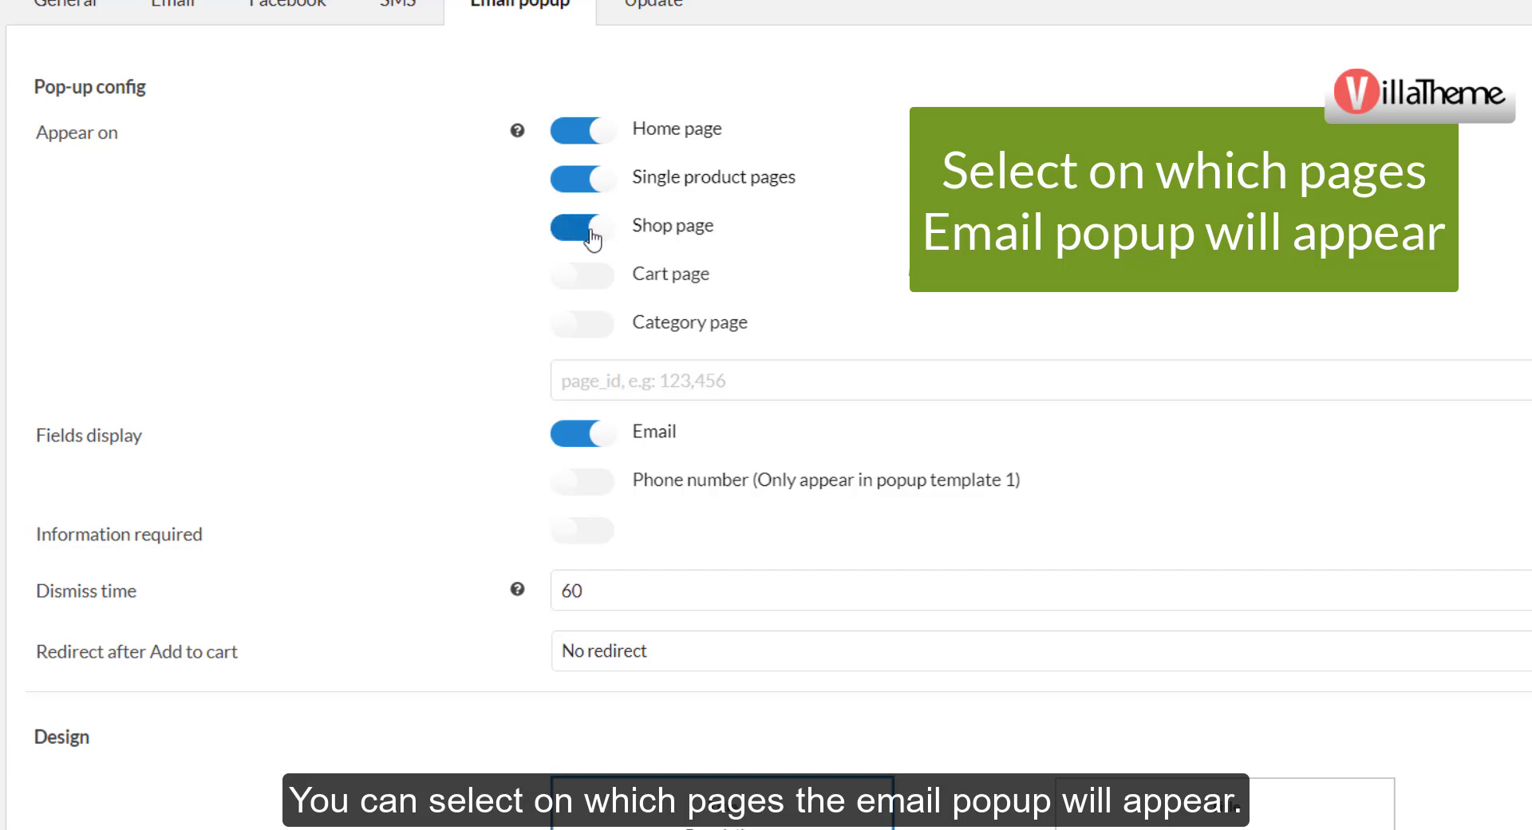
left_click(606, 284)
left_click(611, 329)
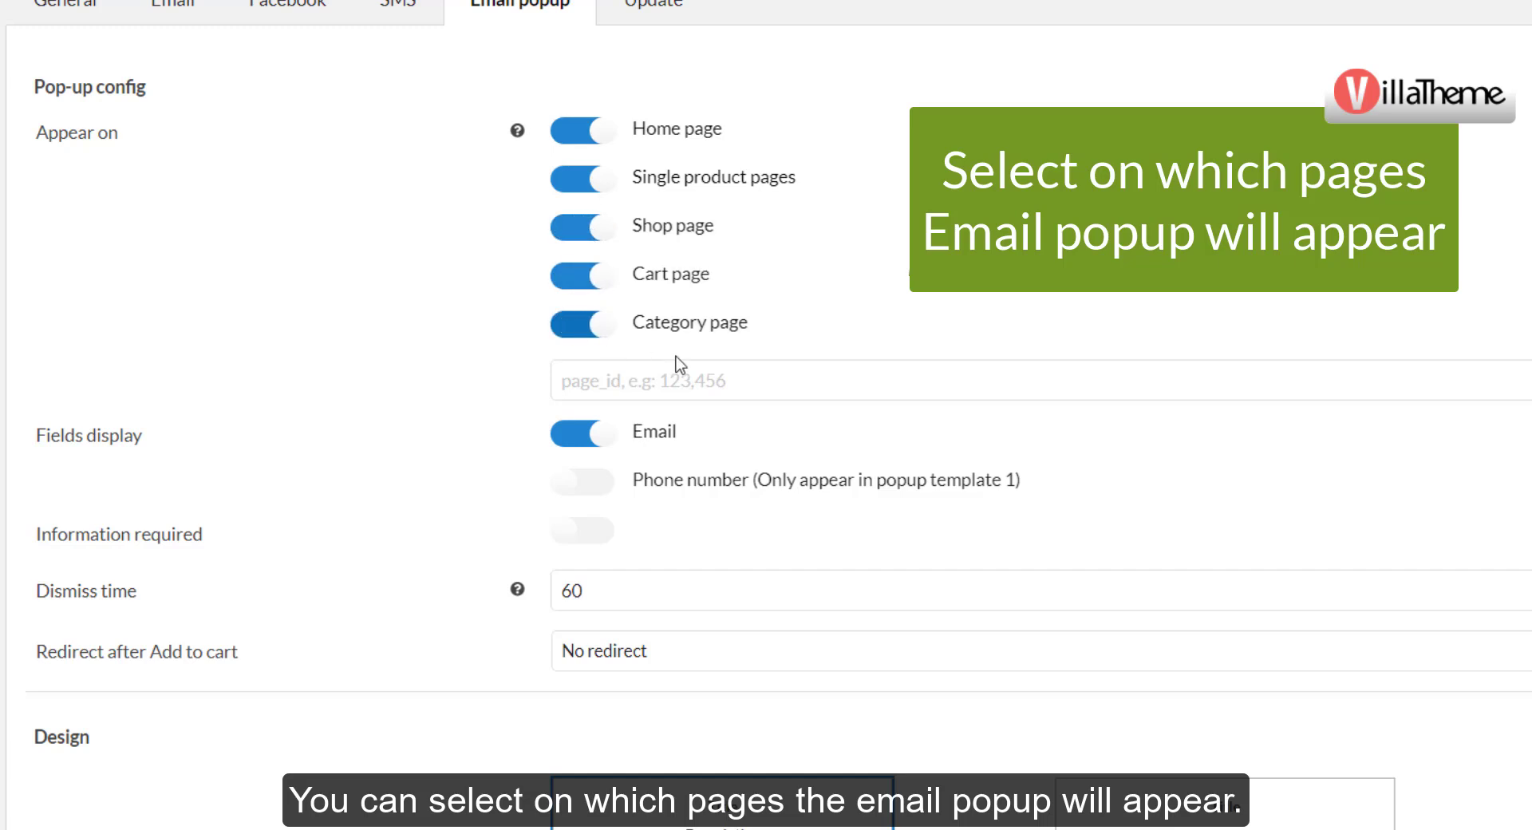
left_click(578, 136)
left_click(576, 229)
left_click(576, 277)
left_click(576, 325)
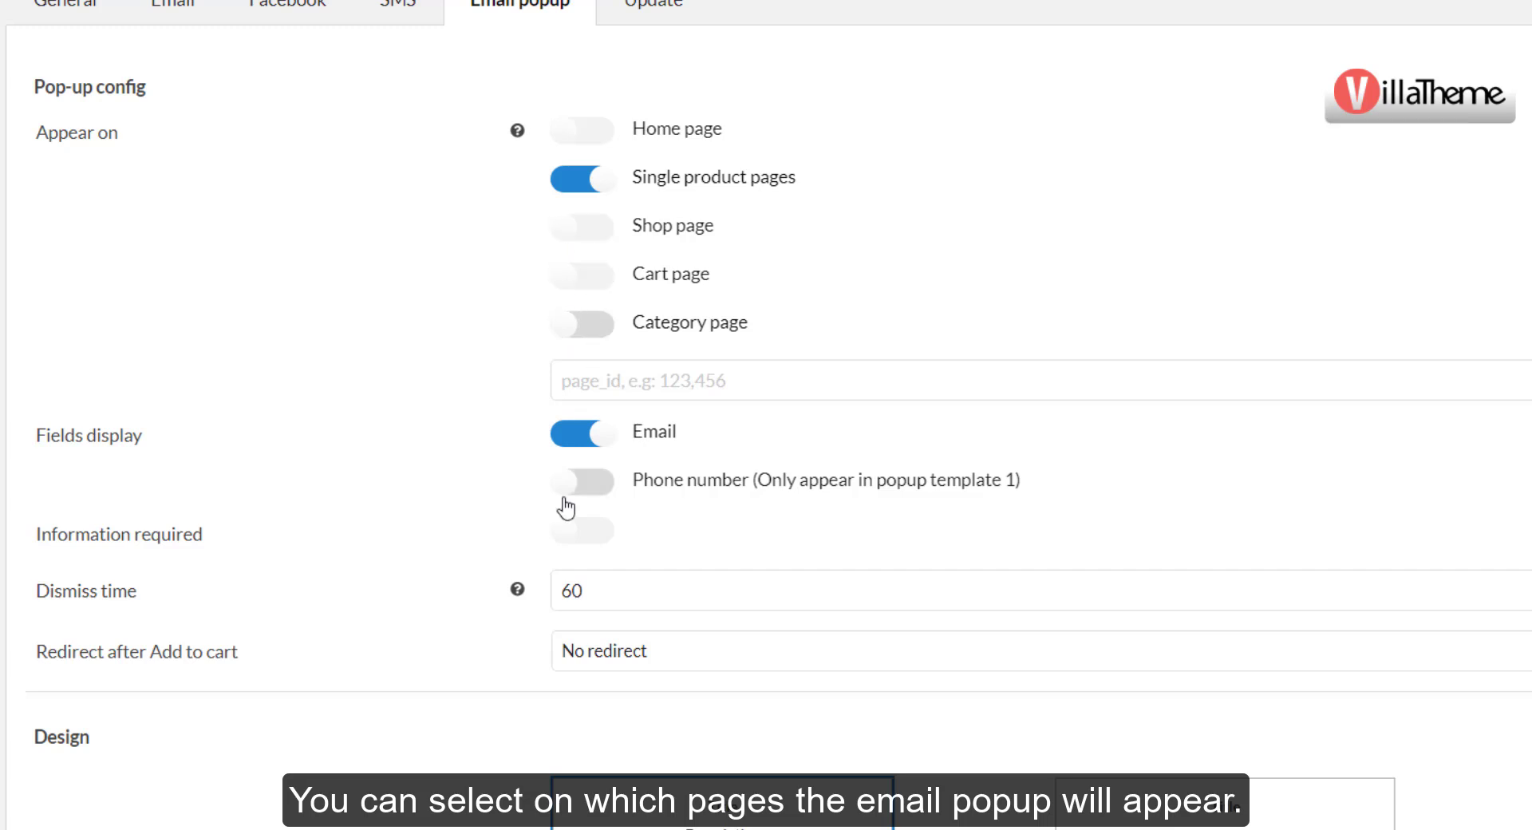
Step: Leave page ids empty and keep Phone number and Information required switched off
left_click(680, 390)
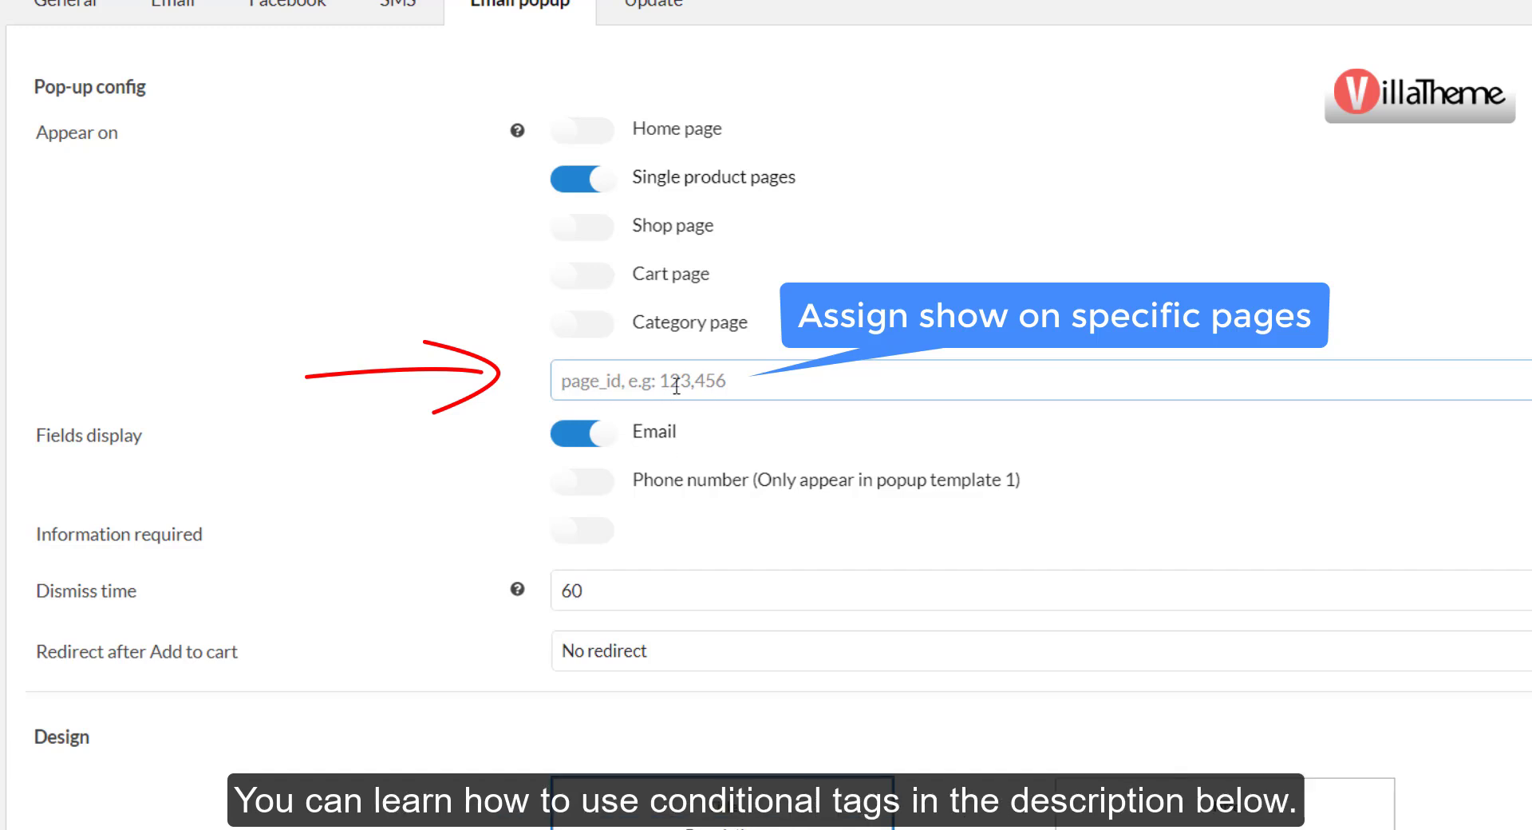
left_click(434, 399)
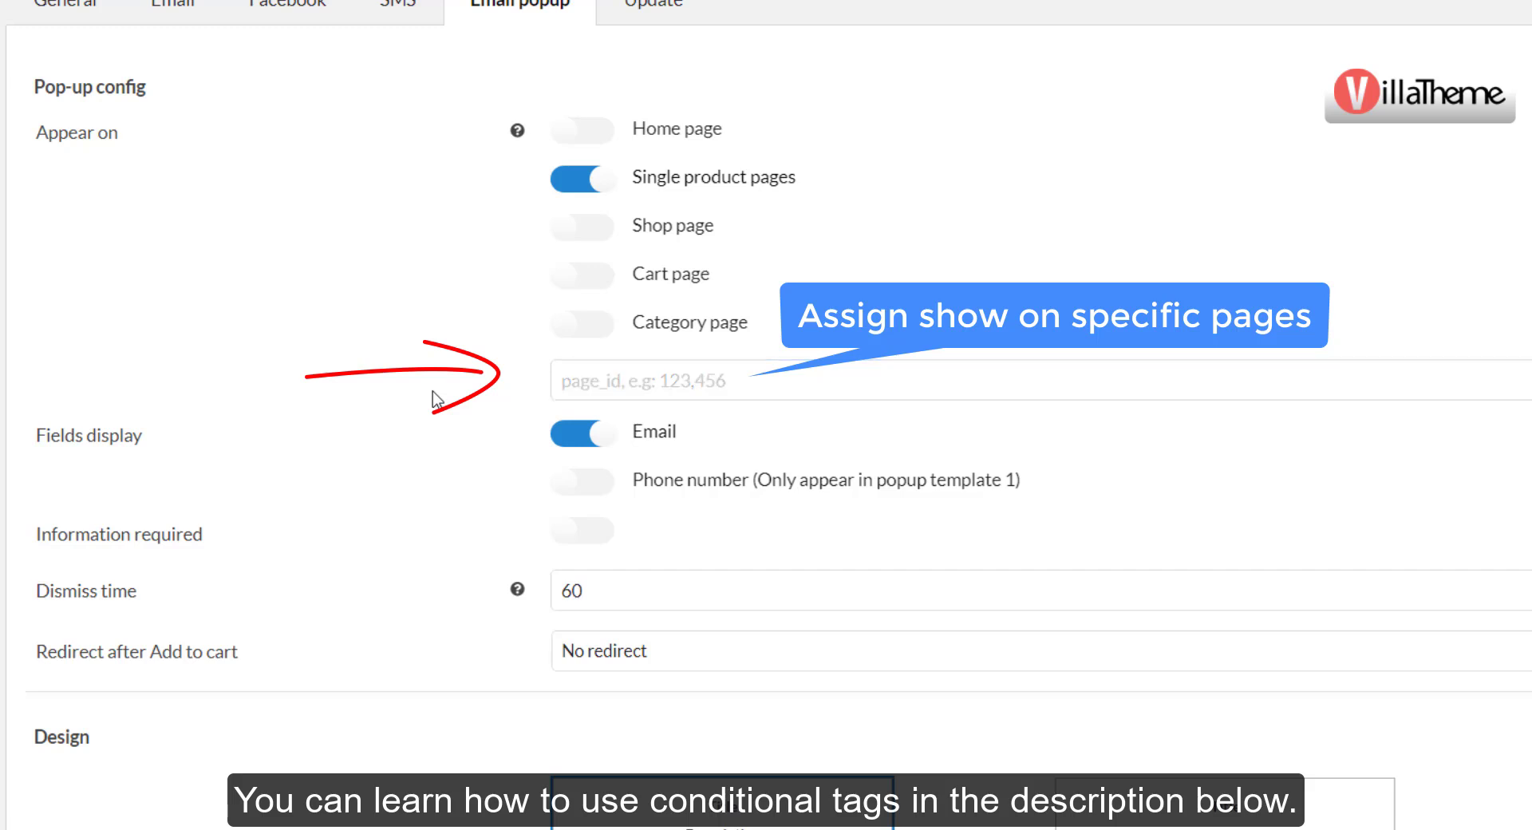
scroll(766, 415, "down", 4)
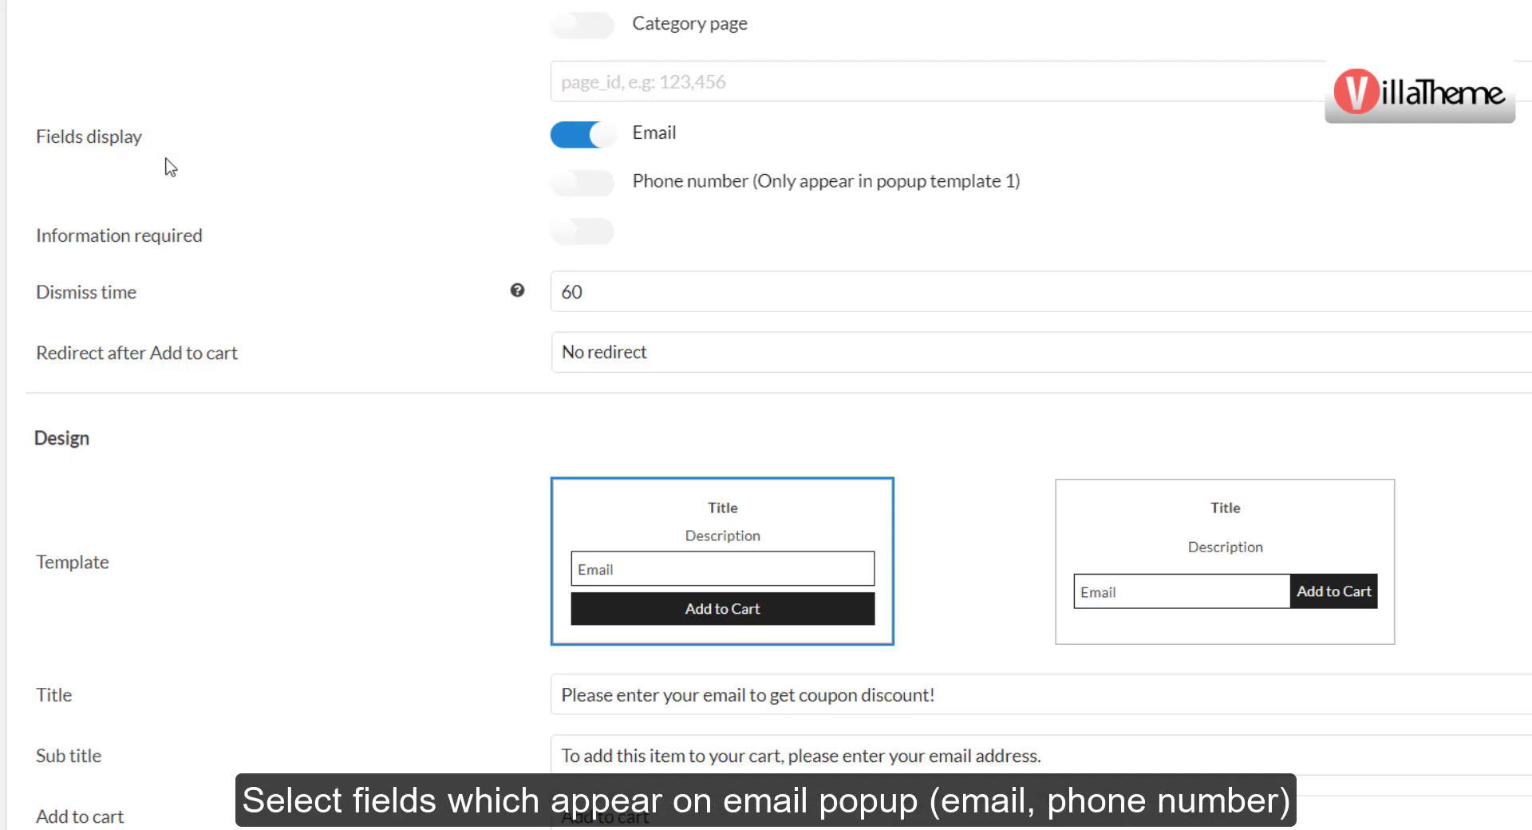
left_click(593, 185)
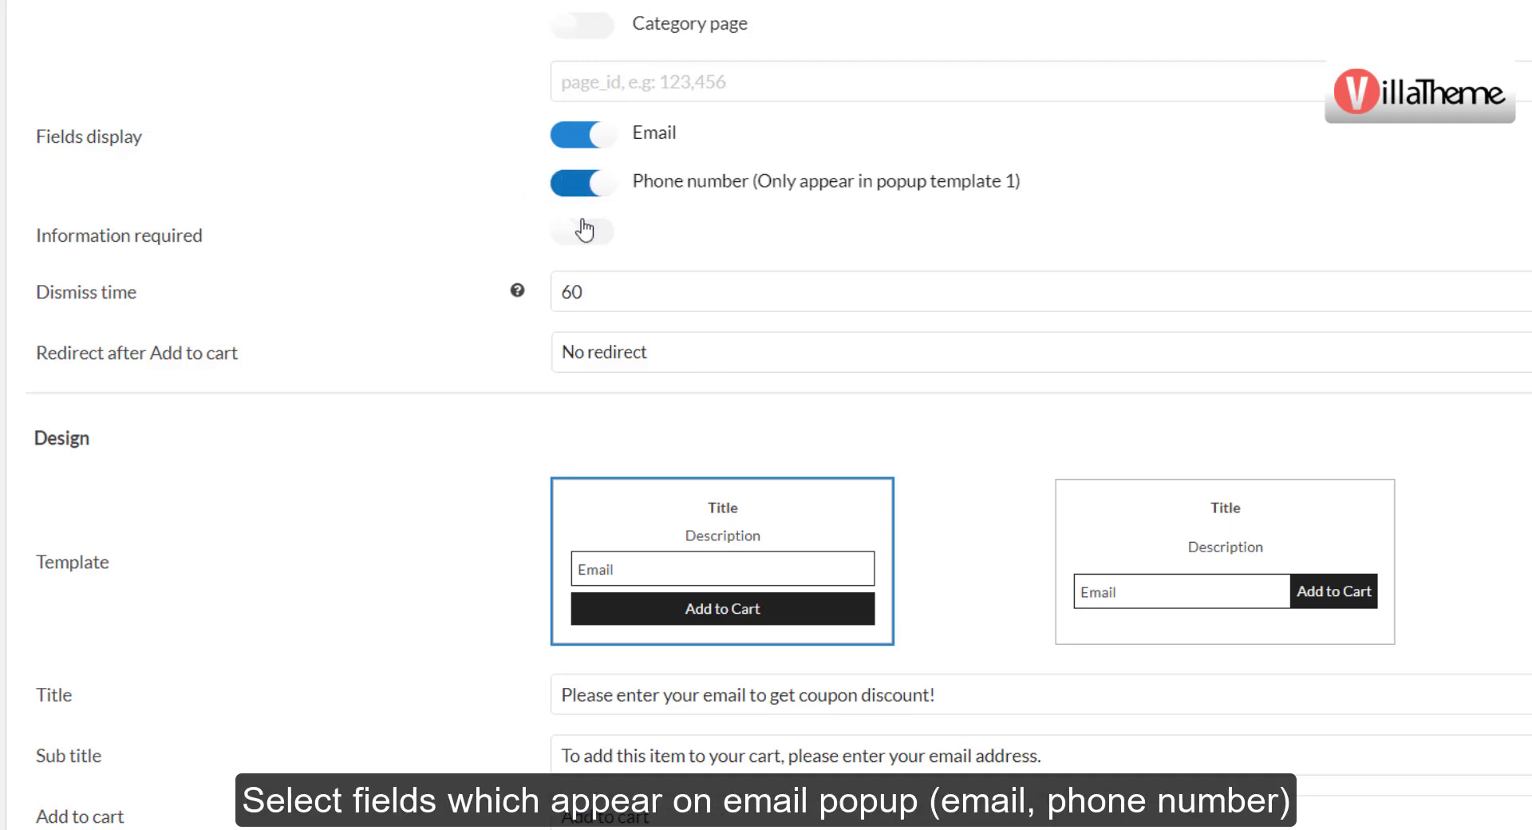
left_click(582, 187)
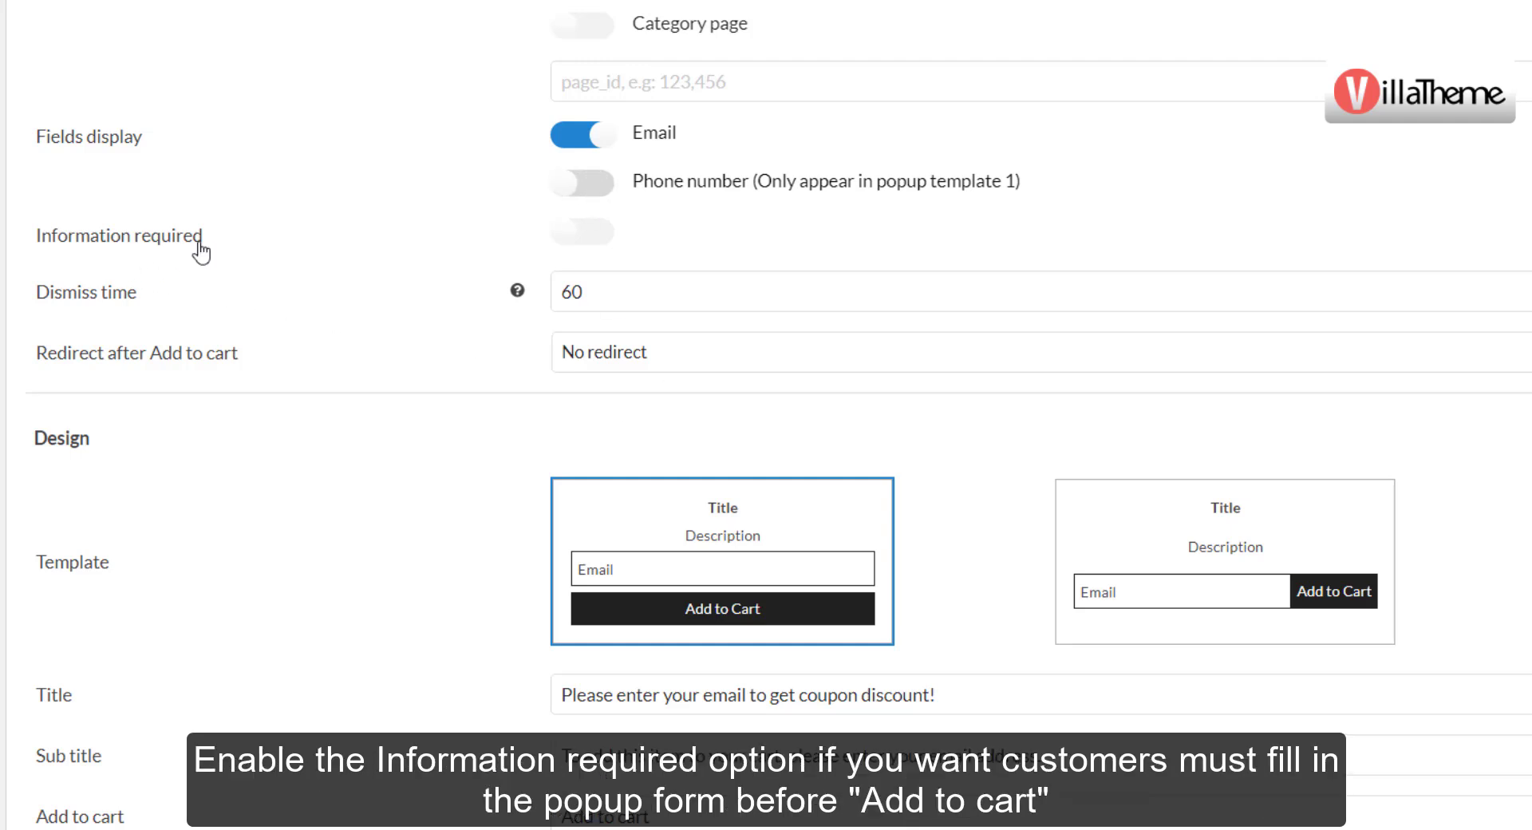
left_click(600, 243)
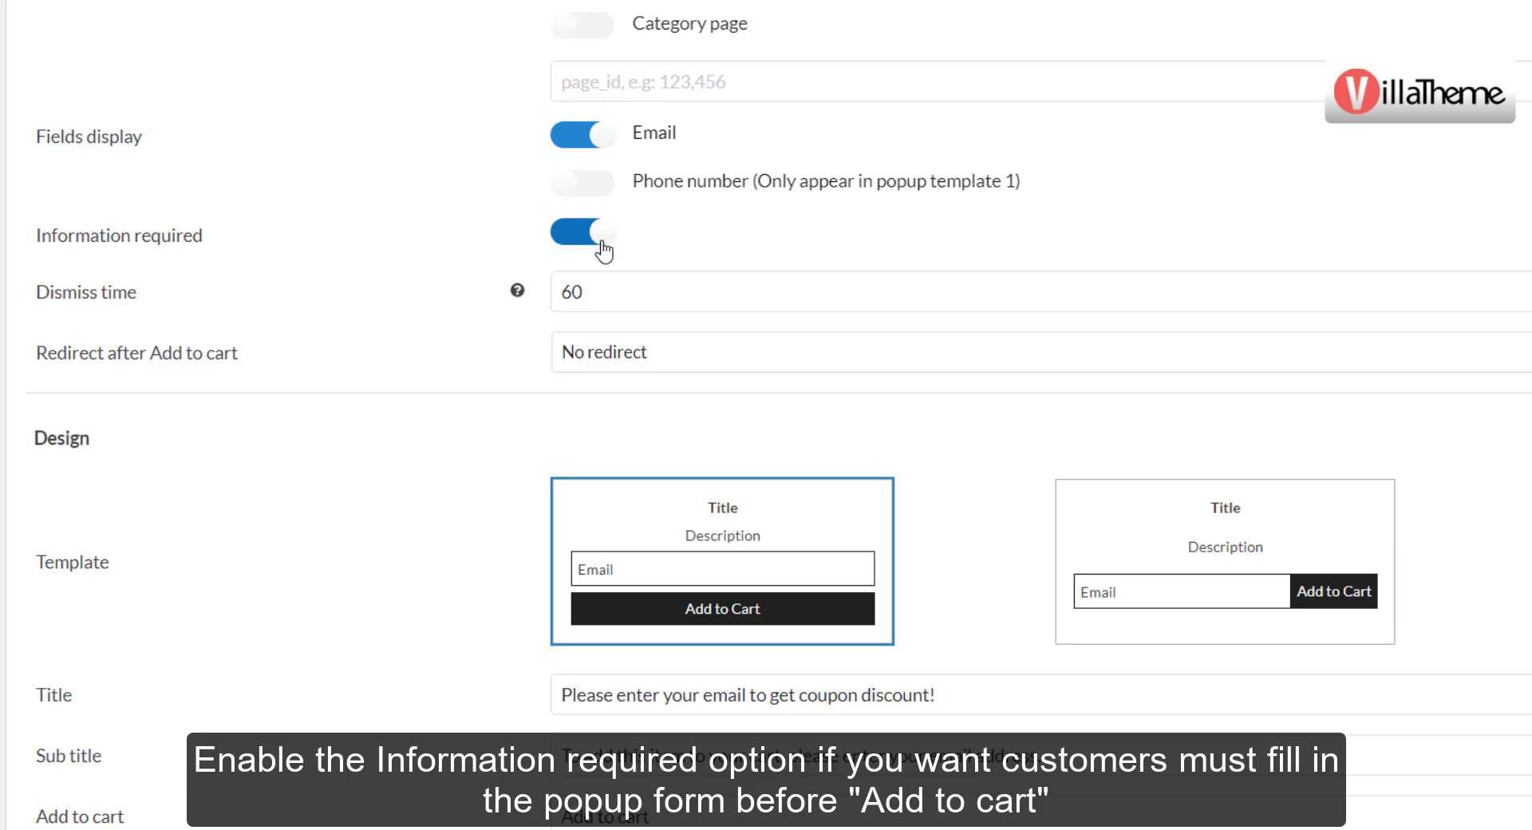
left_click(571, 238)
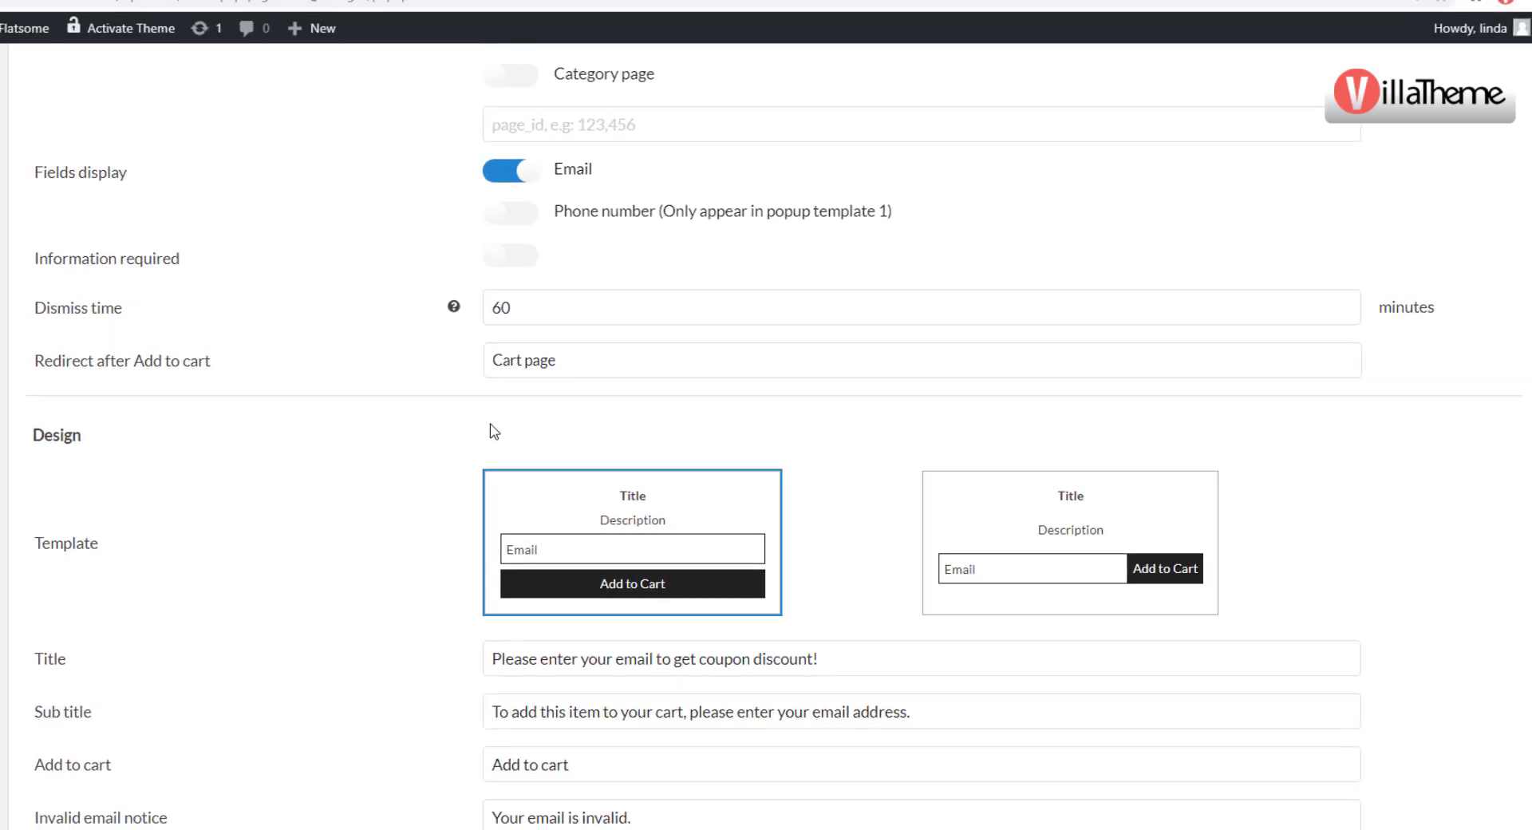
scroll(766, 415, "down", 3)
scroll(766, 431, "down", 1)
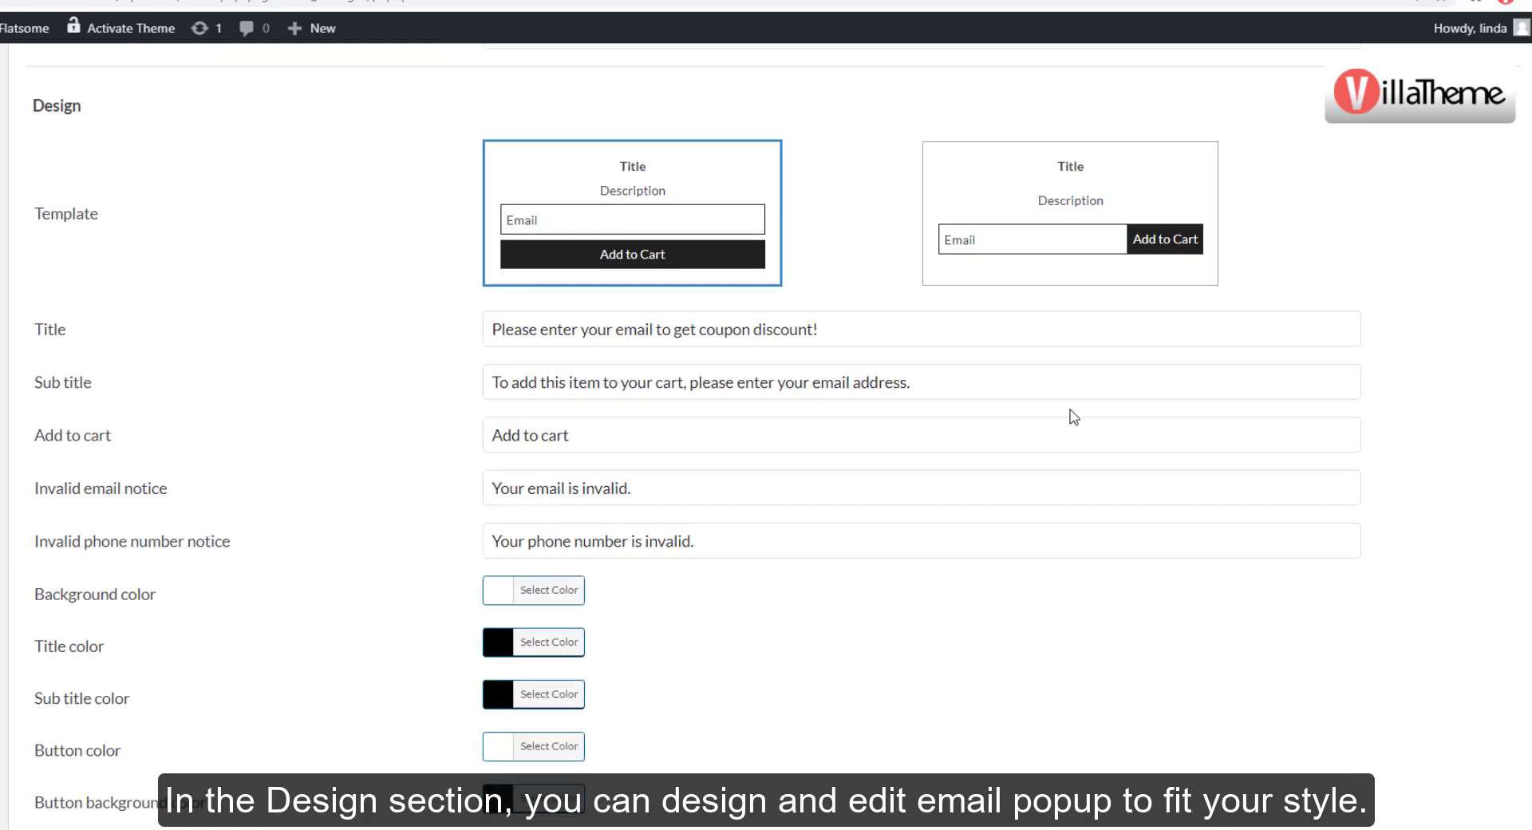
left_click(825, 338)
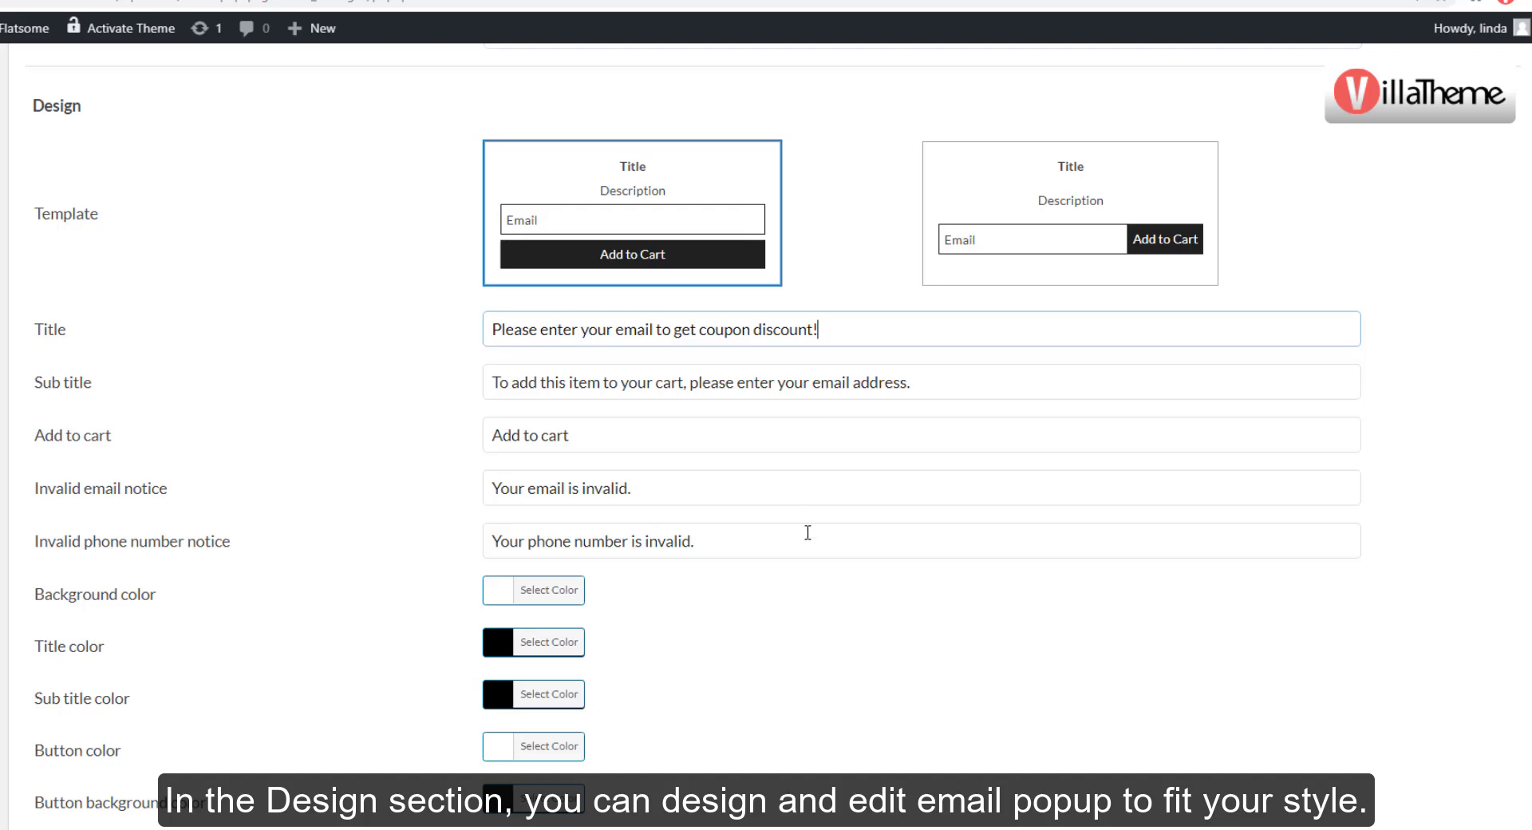
scroll(807, 532, "down", 3)
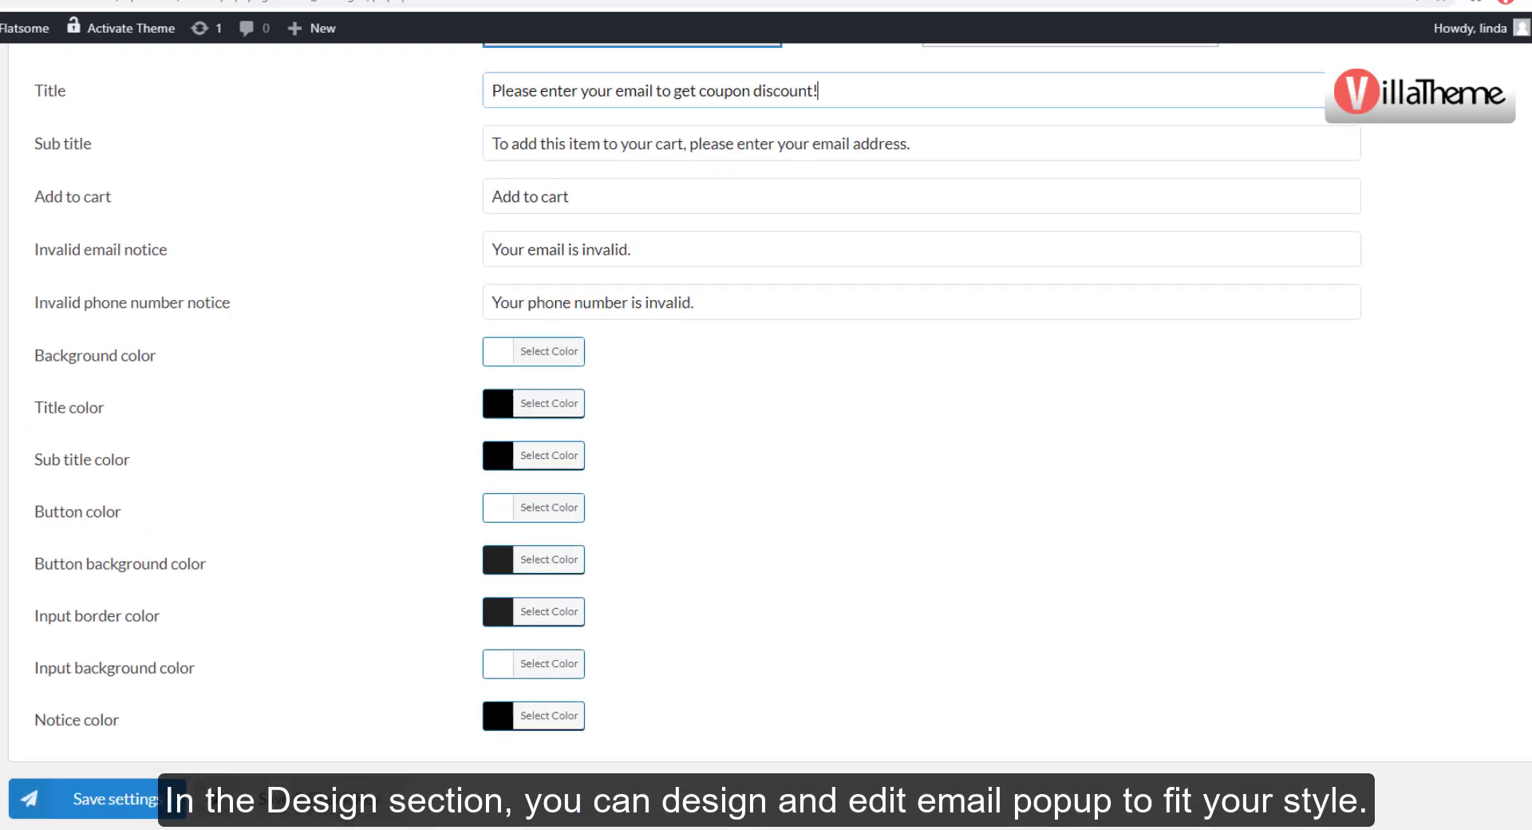
left_click(579, 403)
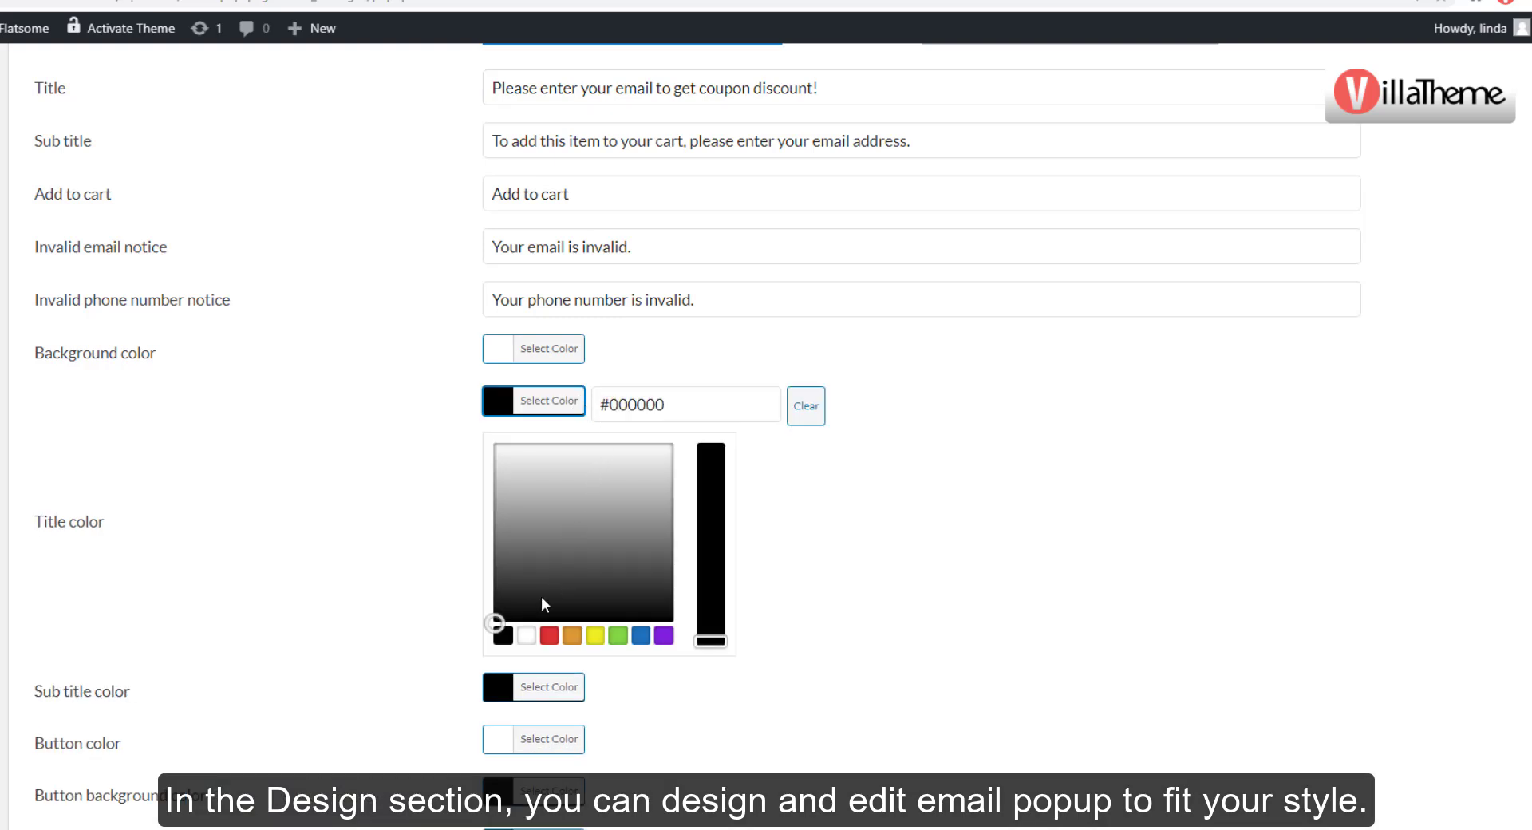
mouse_move(495, 622)
left_mouse_down()
mouse_move(506, 585)
mouse_move(588, 520)
mouse_move(635, 558)
mouse_move(638, 588)
mouse_move(643, 488)
left_mouse_up()
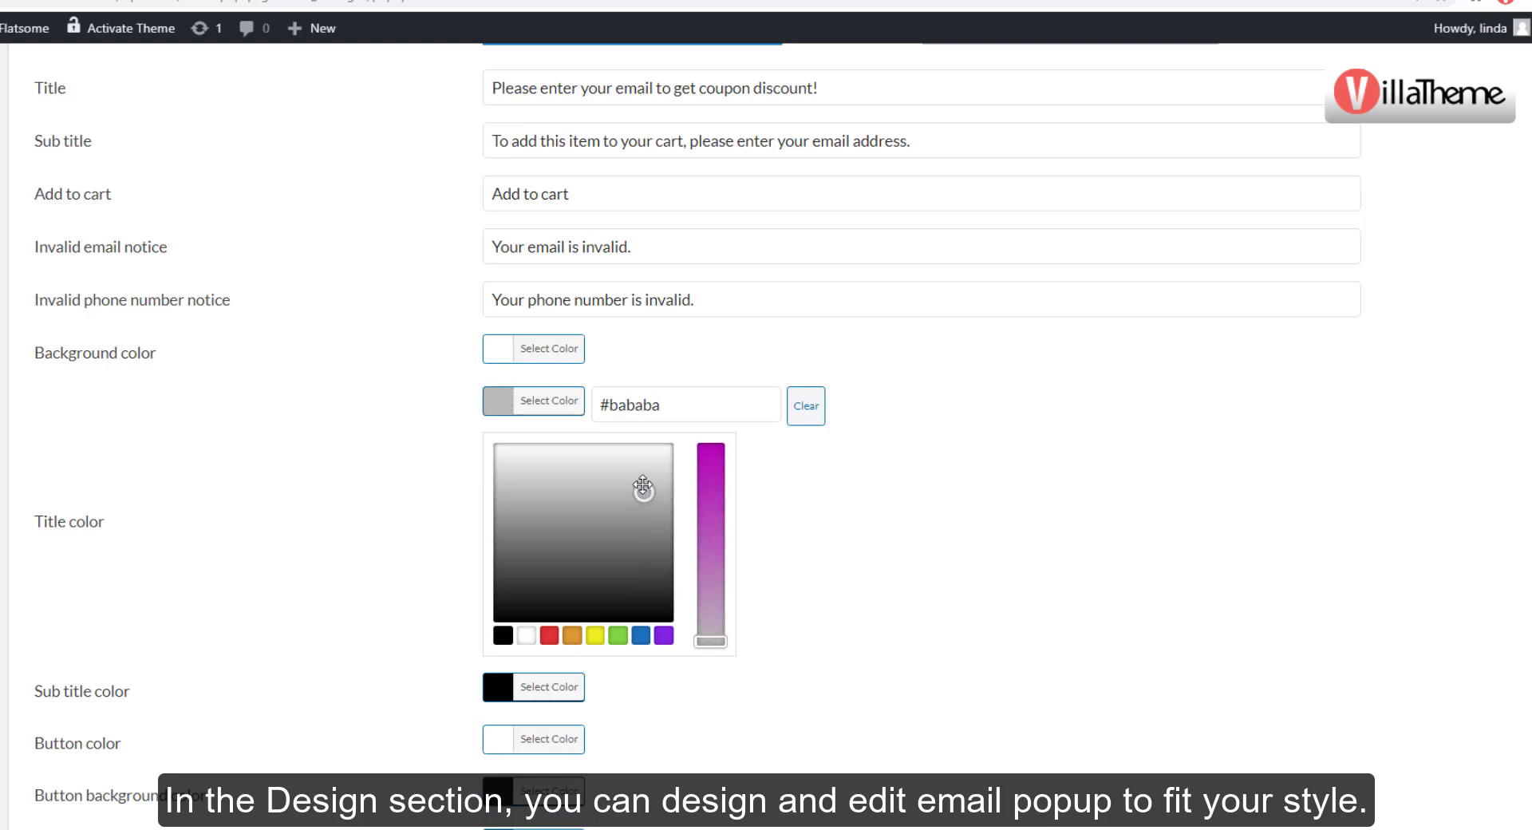
left_click(503, 635)
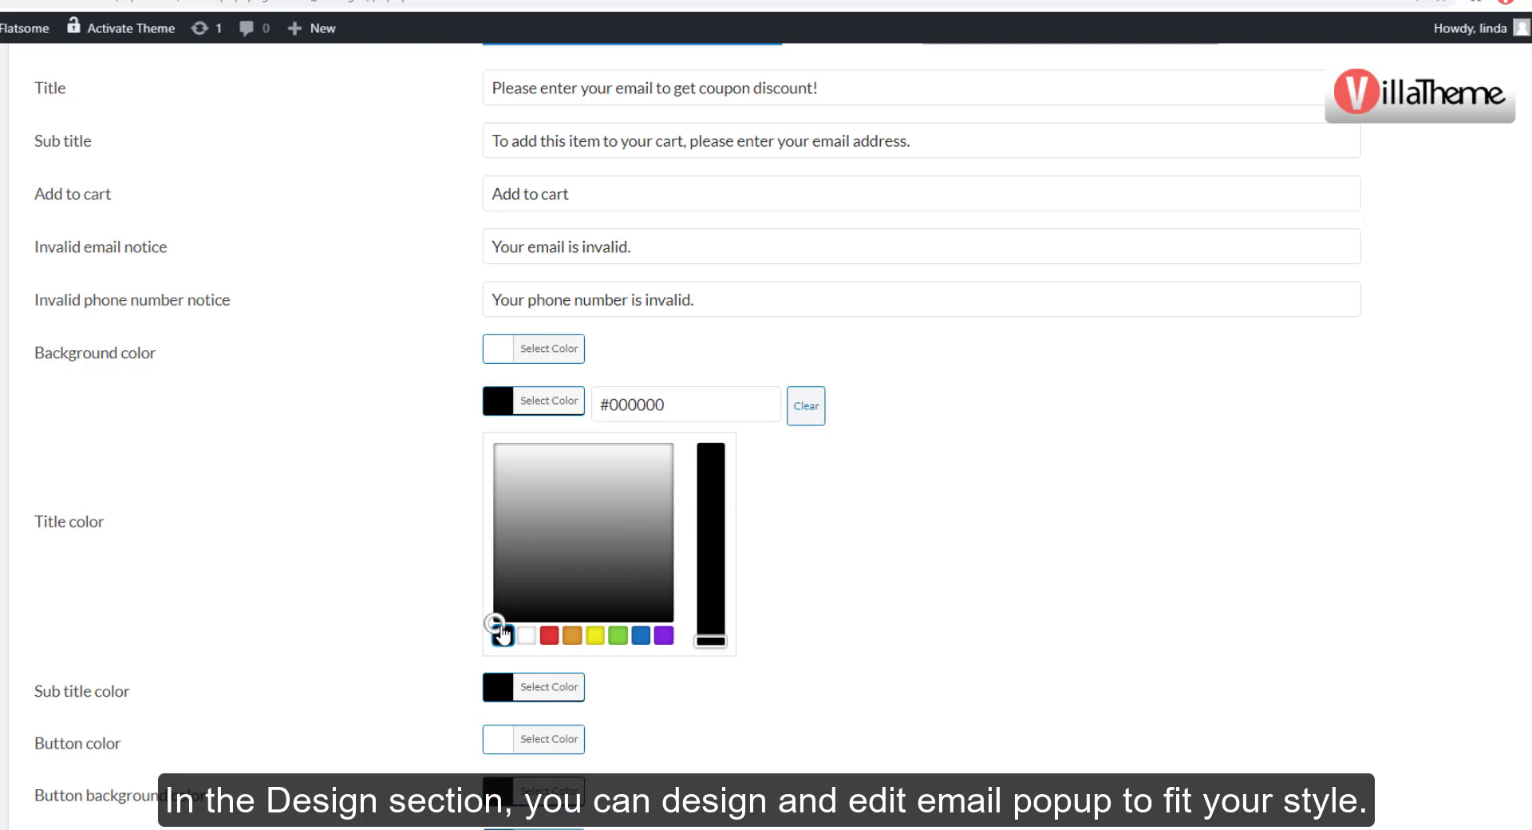
left_click(887, 631)
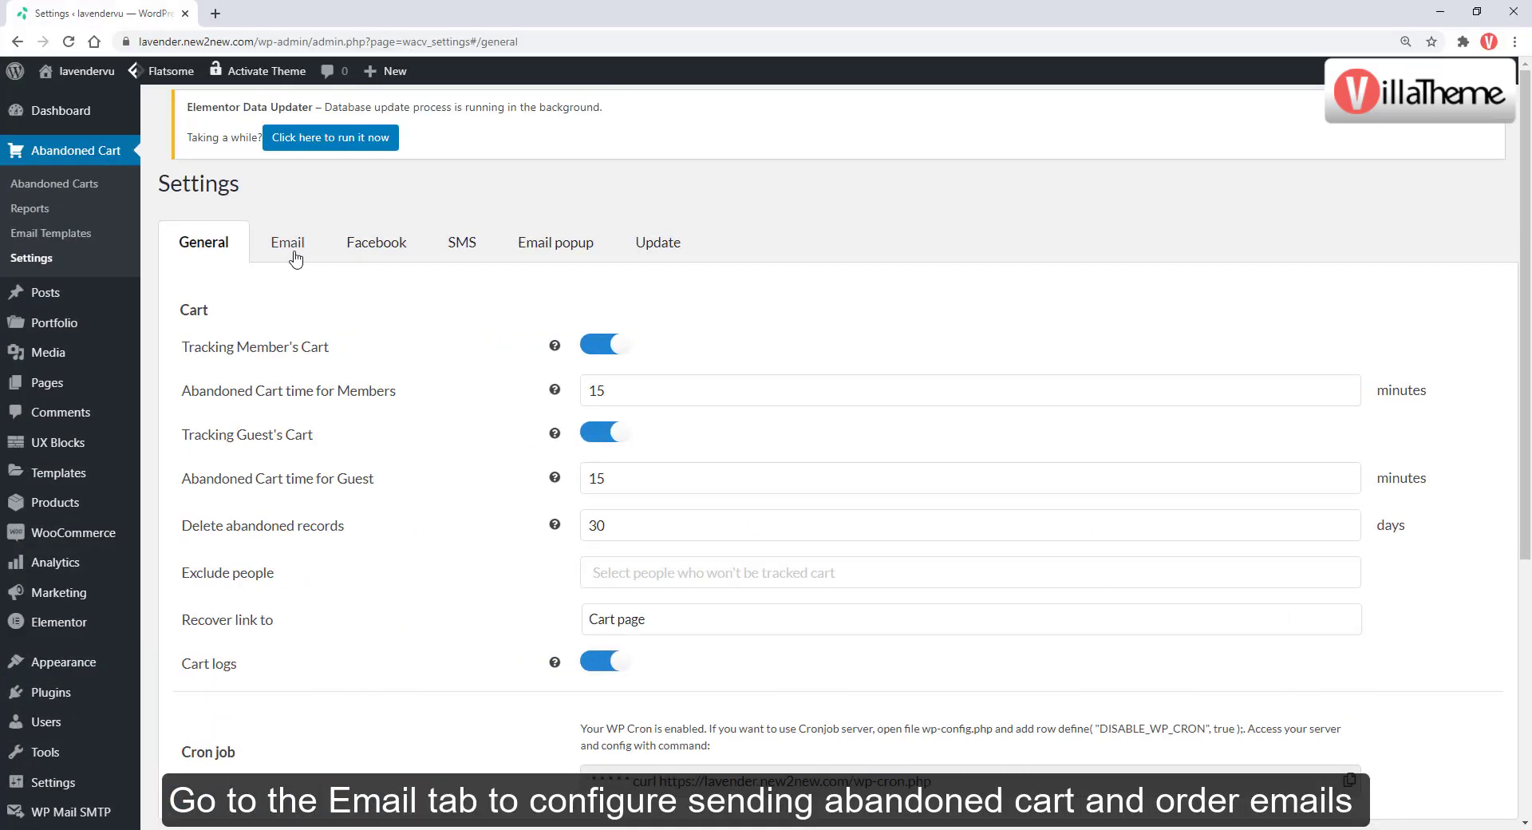
Step: Open the plugin's Email settings, keeping mail reminders to members switched on
left_click(289, 242)
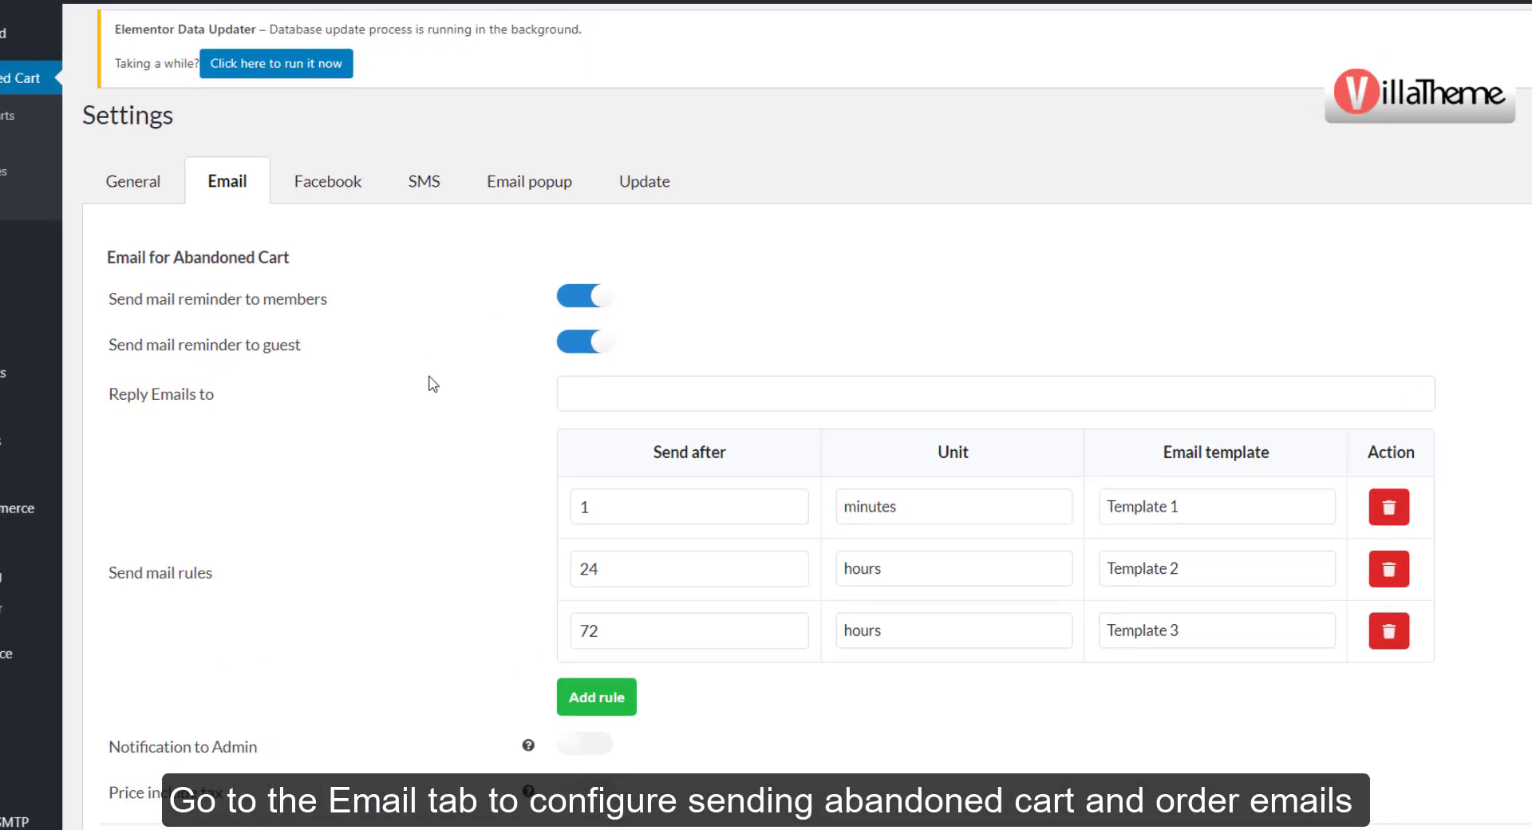
left_click(547, 253)
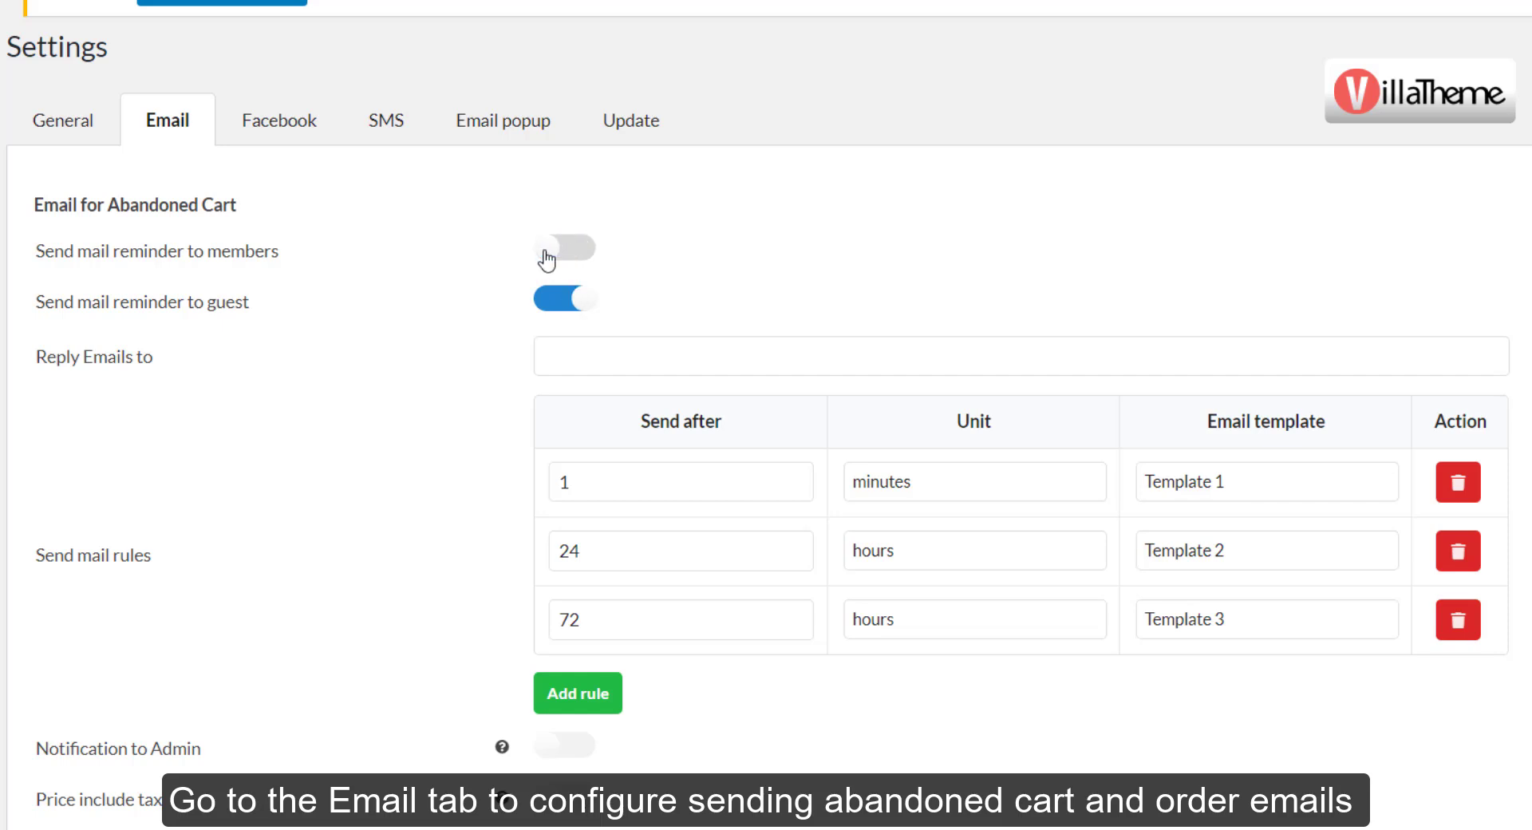
left_click(549, 256)
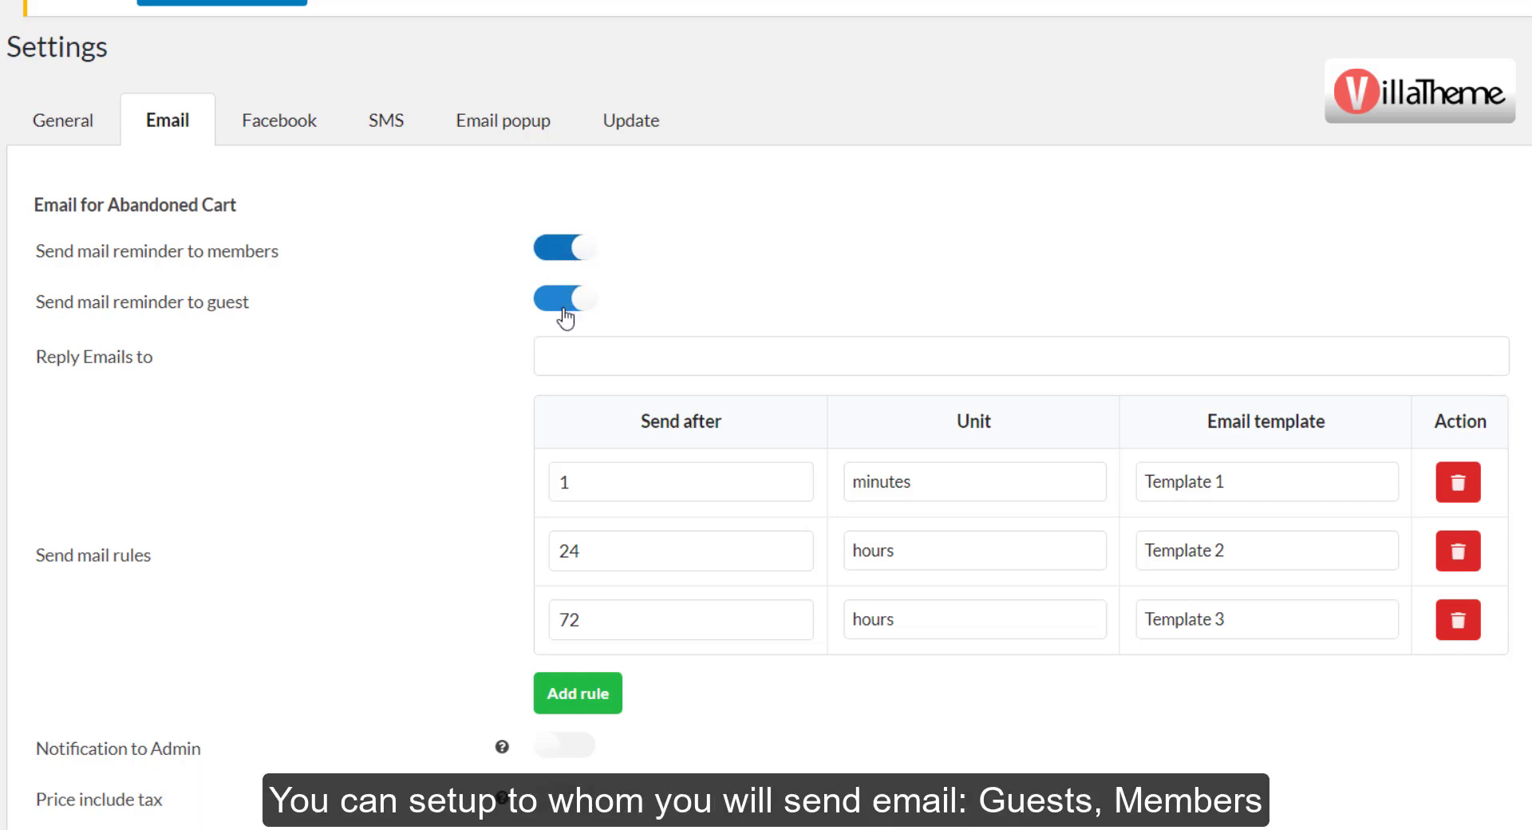
left_click(620, 366)
scroll(1167, 590, "down", 3)
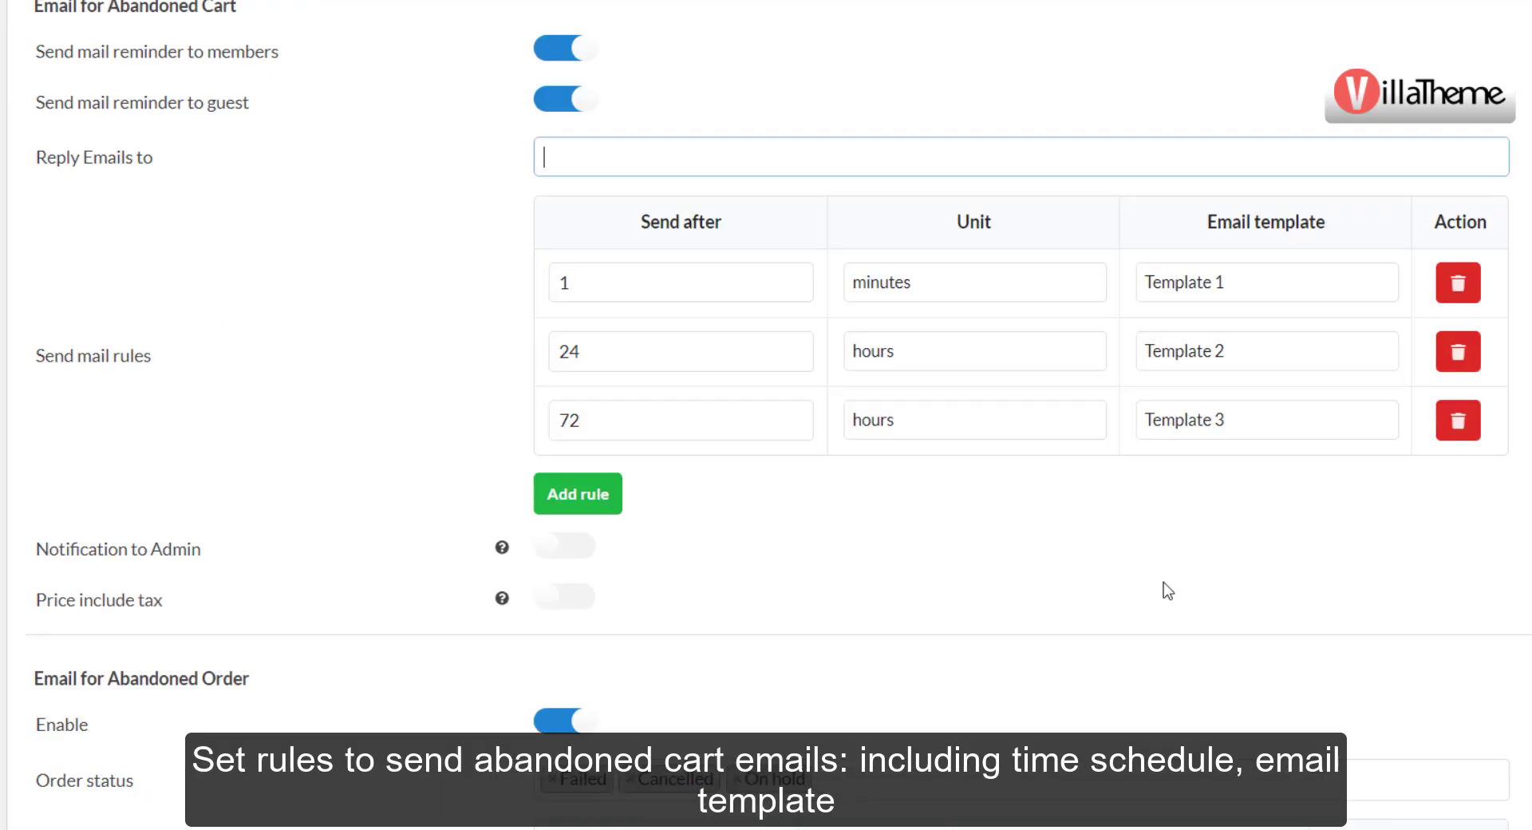
scroll(1394, 569, "down", 1)
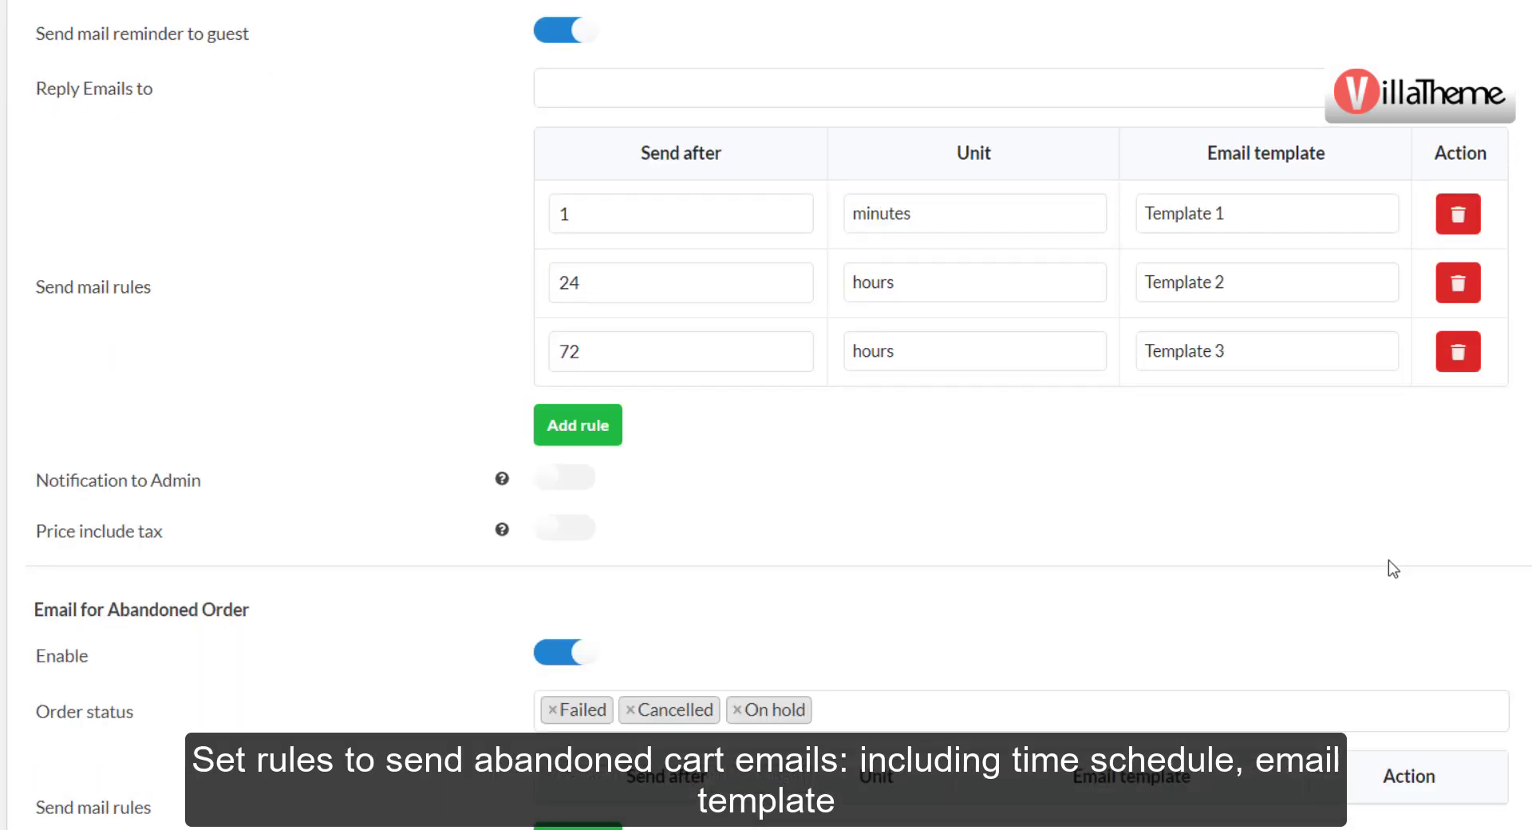
scroll(1393, 569, "up", 1)
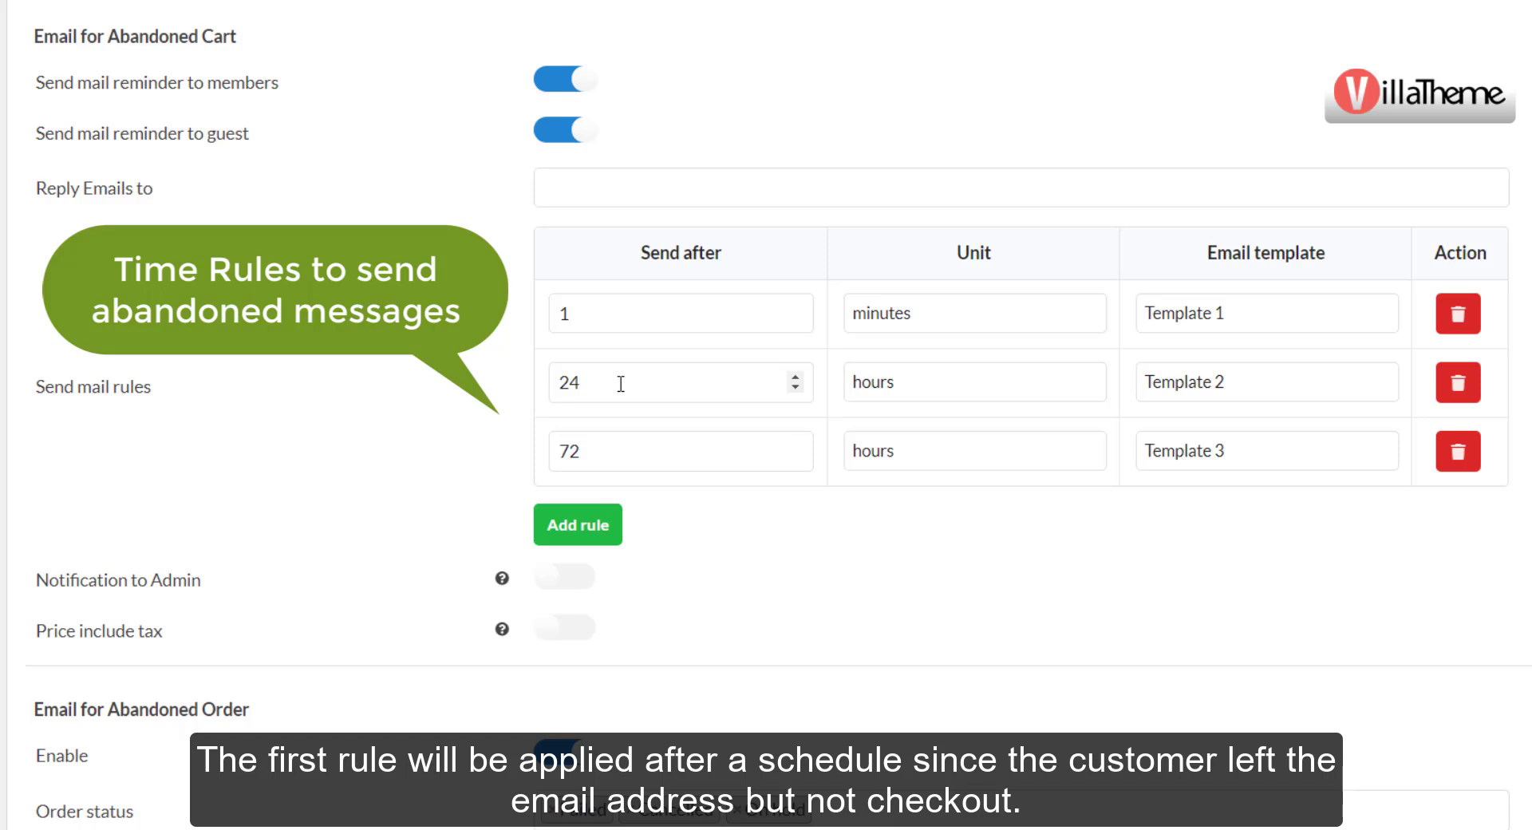
Step: Change the second send-mail rule to 48 hours and delete the empty fourth rule
left_click_drag(621, 384, 514, 392)
type("48")
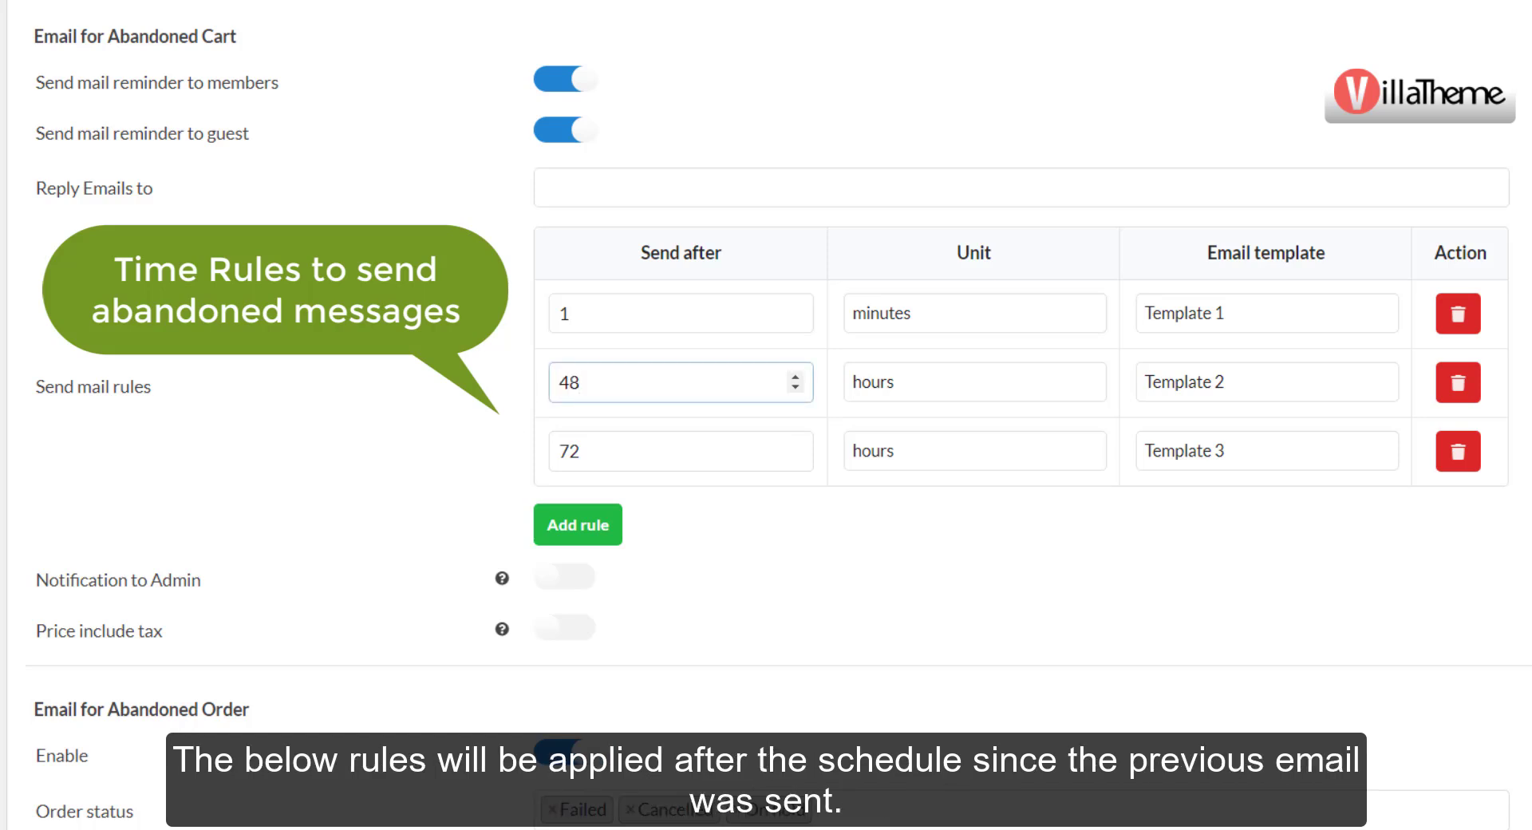
left_click(1062, 399)
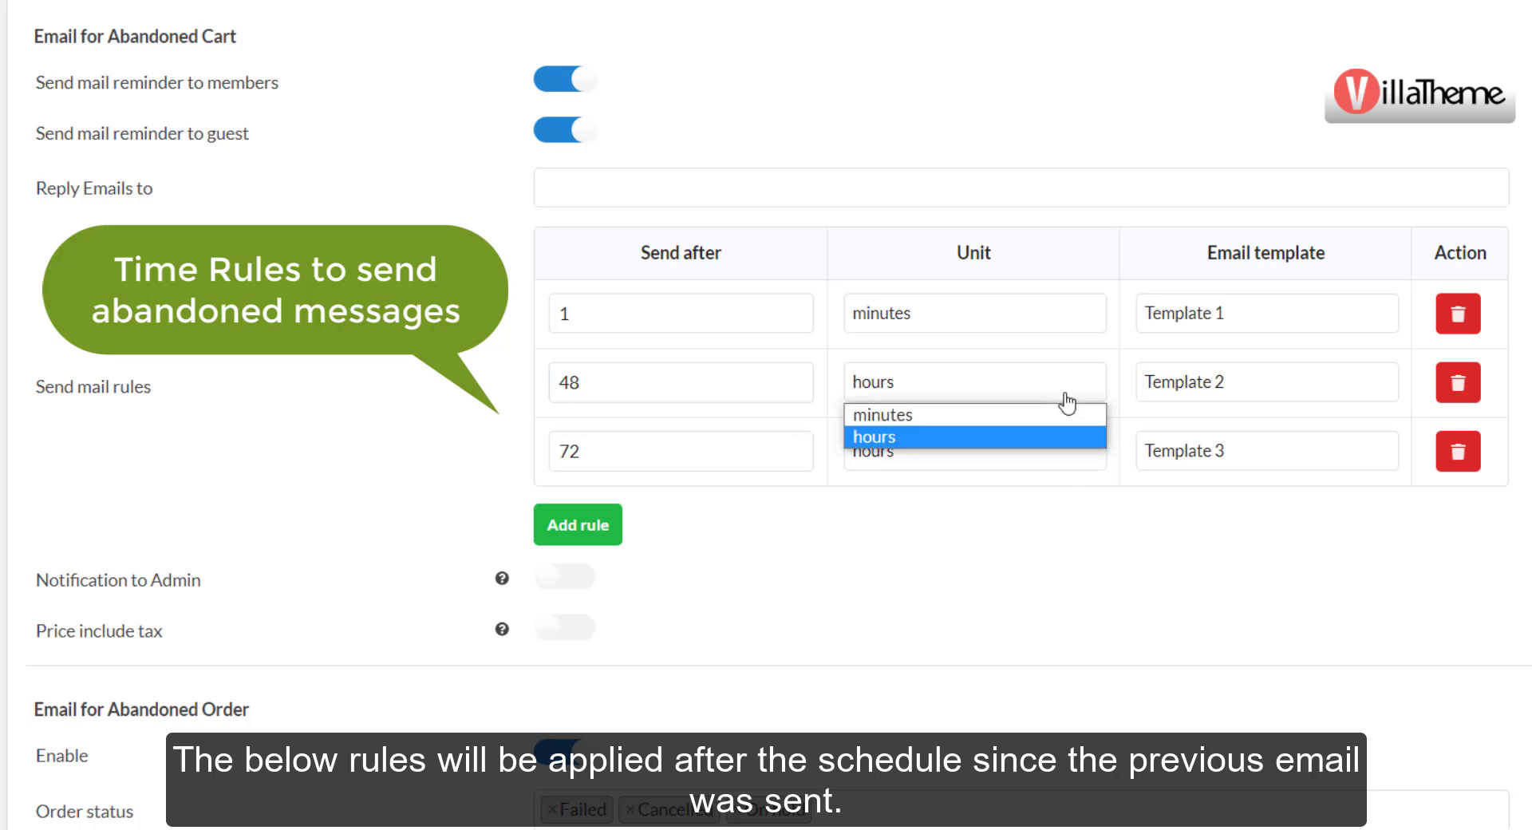
left_click(1052, 569)
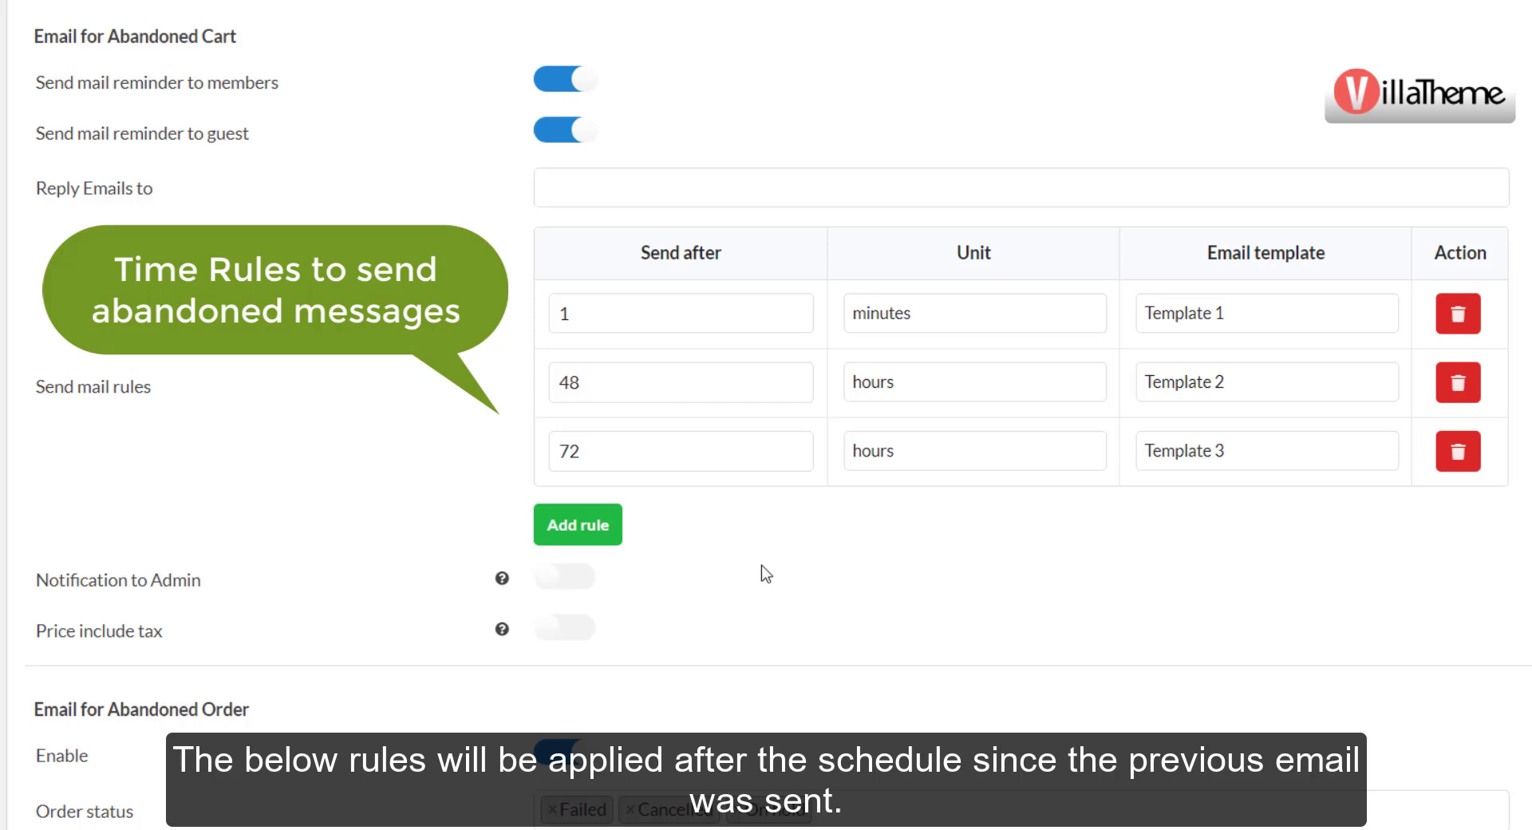
left_click(600, 535)
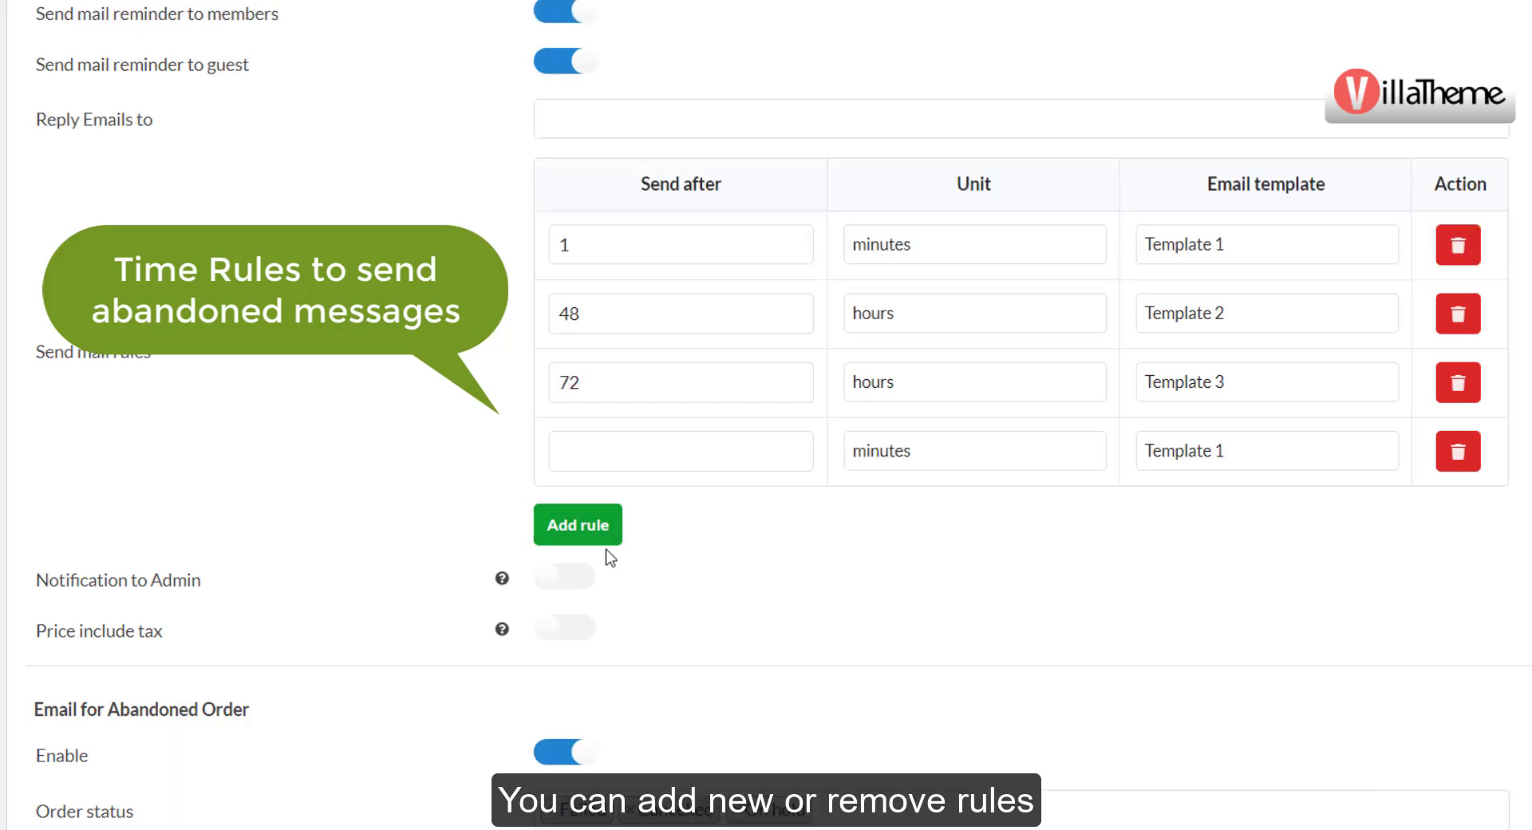
left_click(1458, 452)
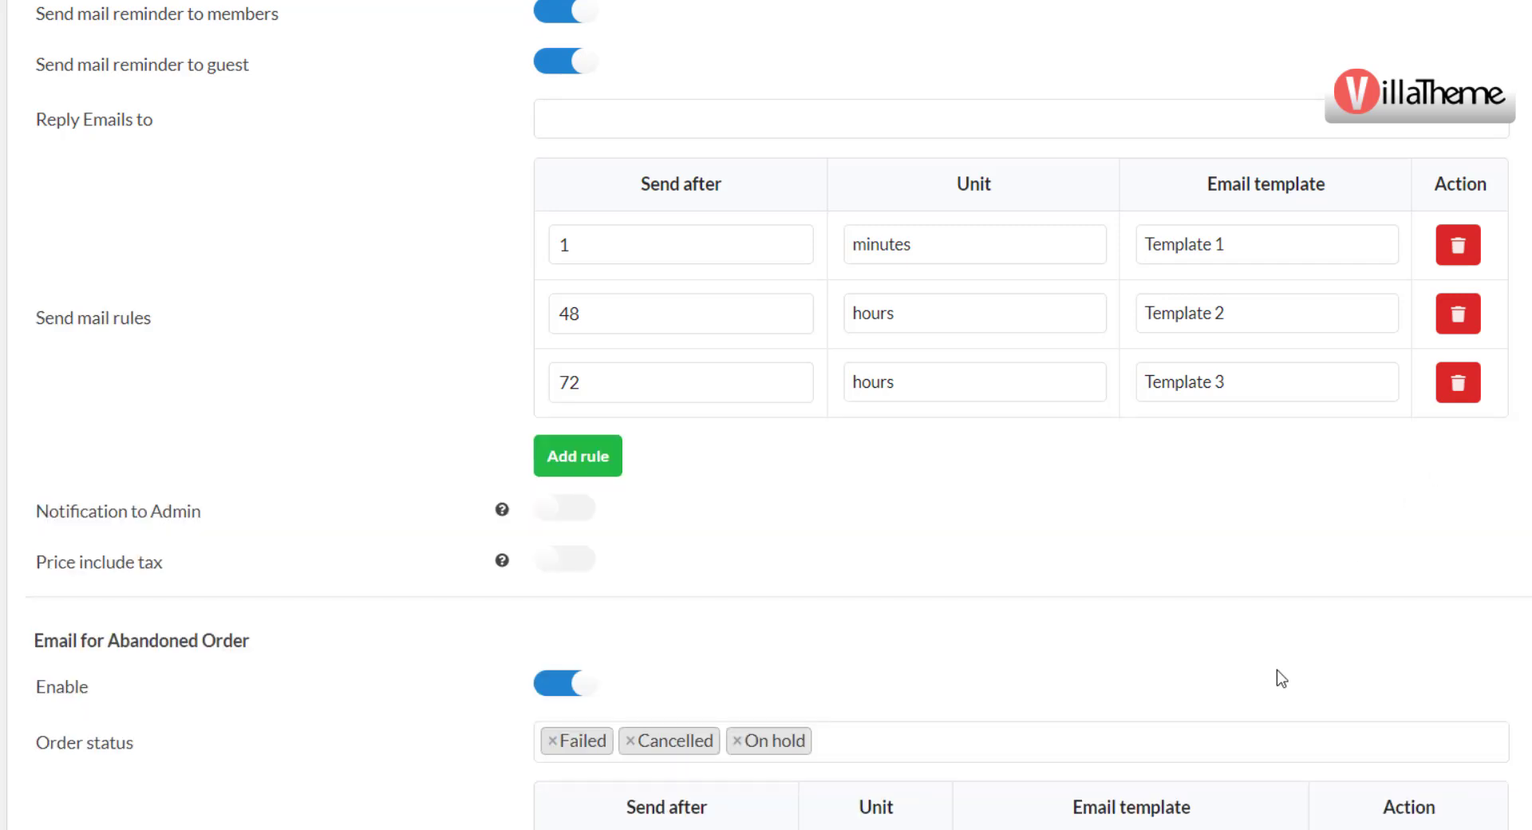
scroll(1276, 668, "down", 5)
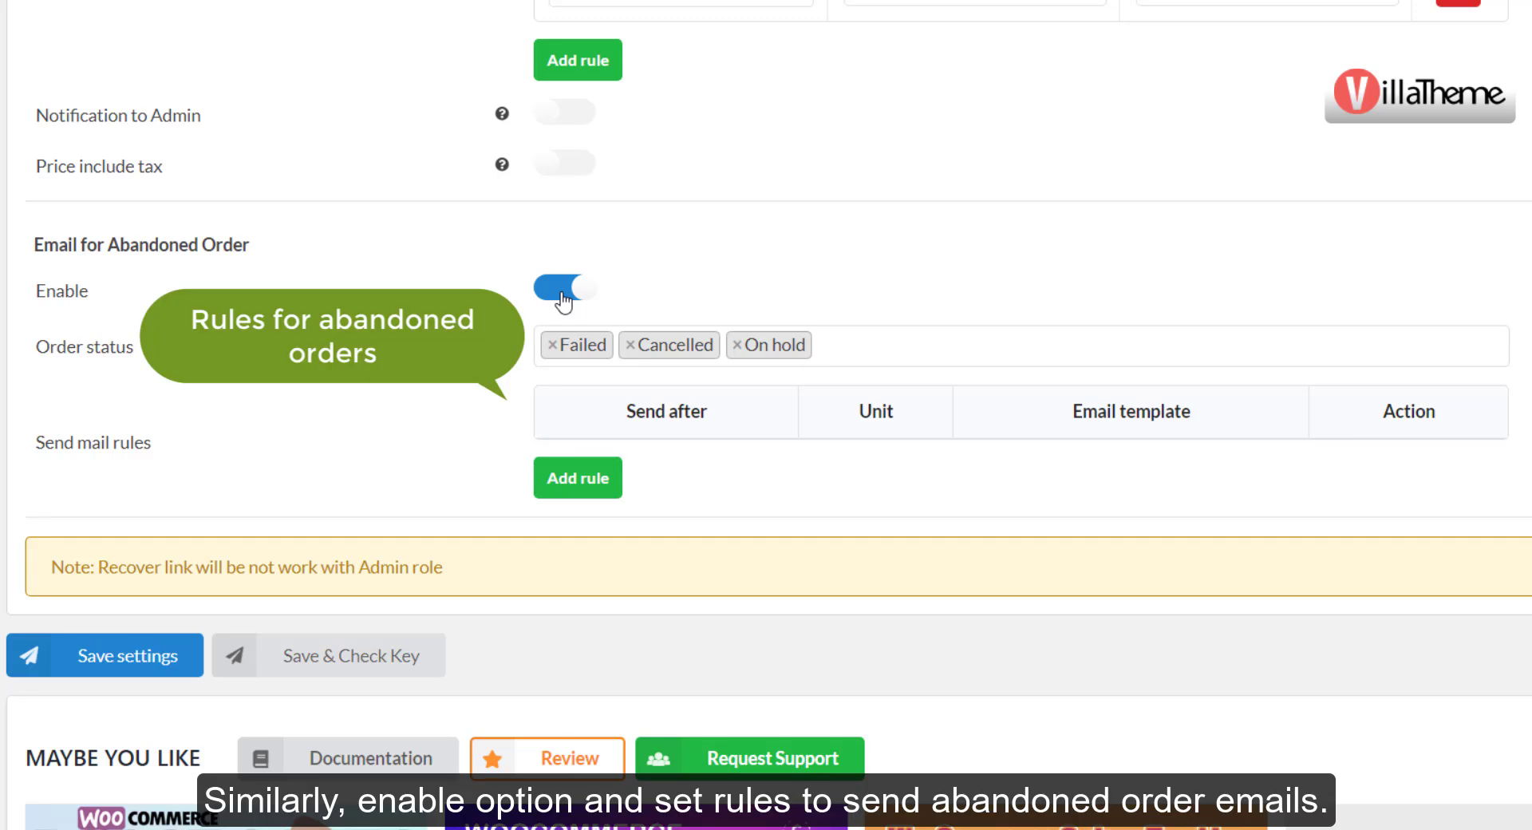
Step: Keep abandoned-order statuses at Failed, Cancelled and On hold, leaving out Pending payment
left_click(844, 348)
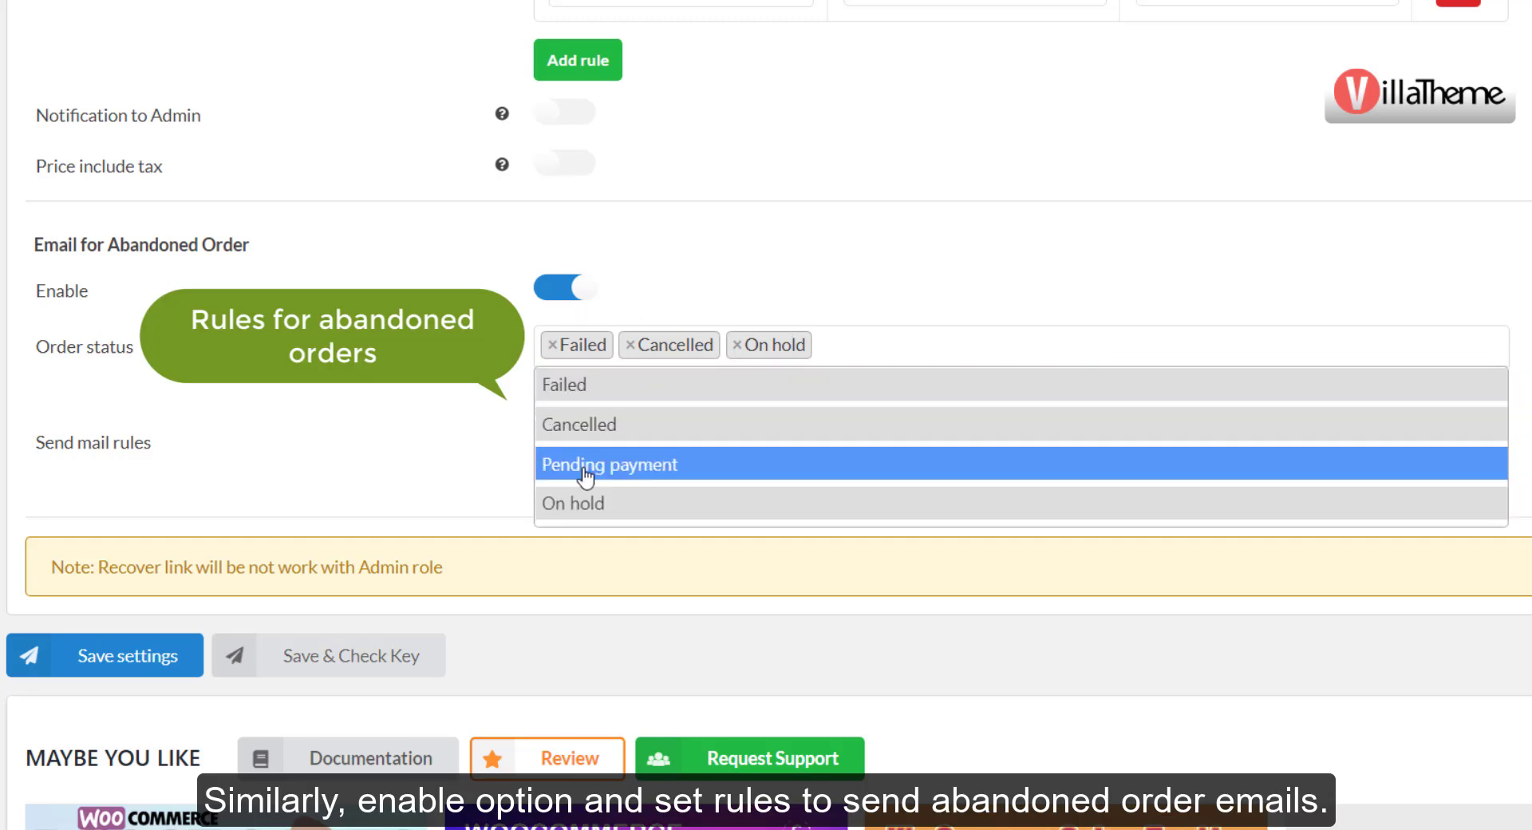
scroll(588, 475, "down", 1)
left_click(621, 366)
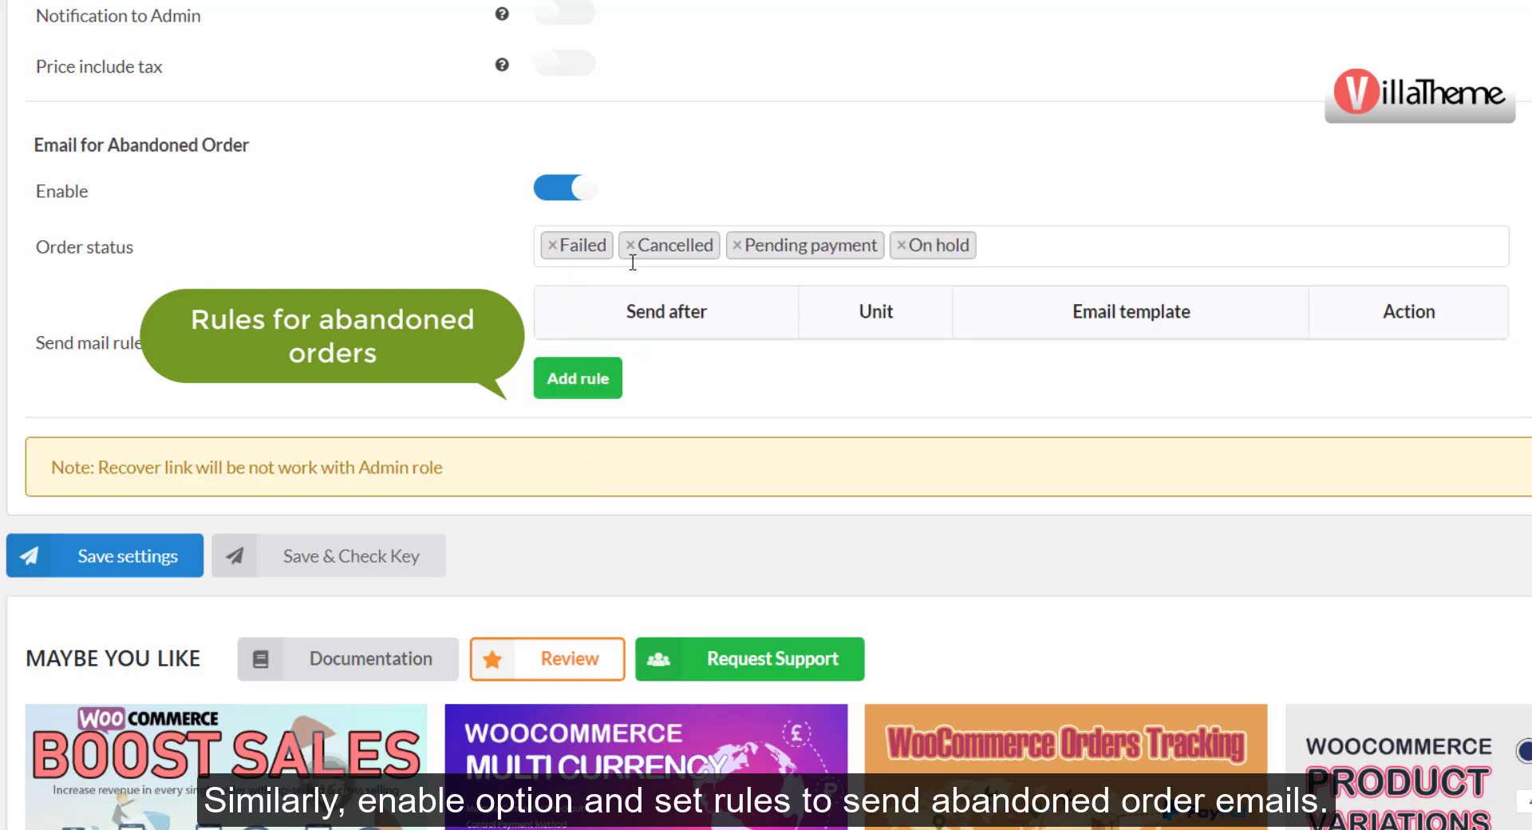
left_click(737, 246)
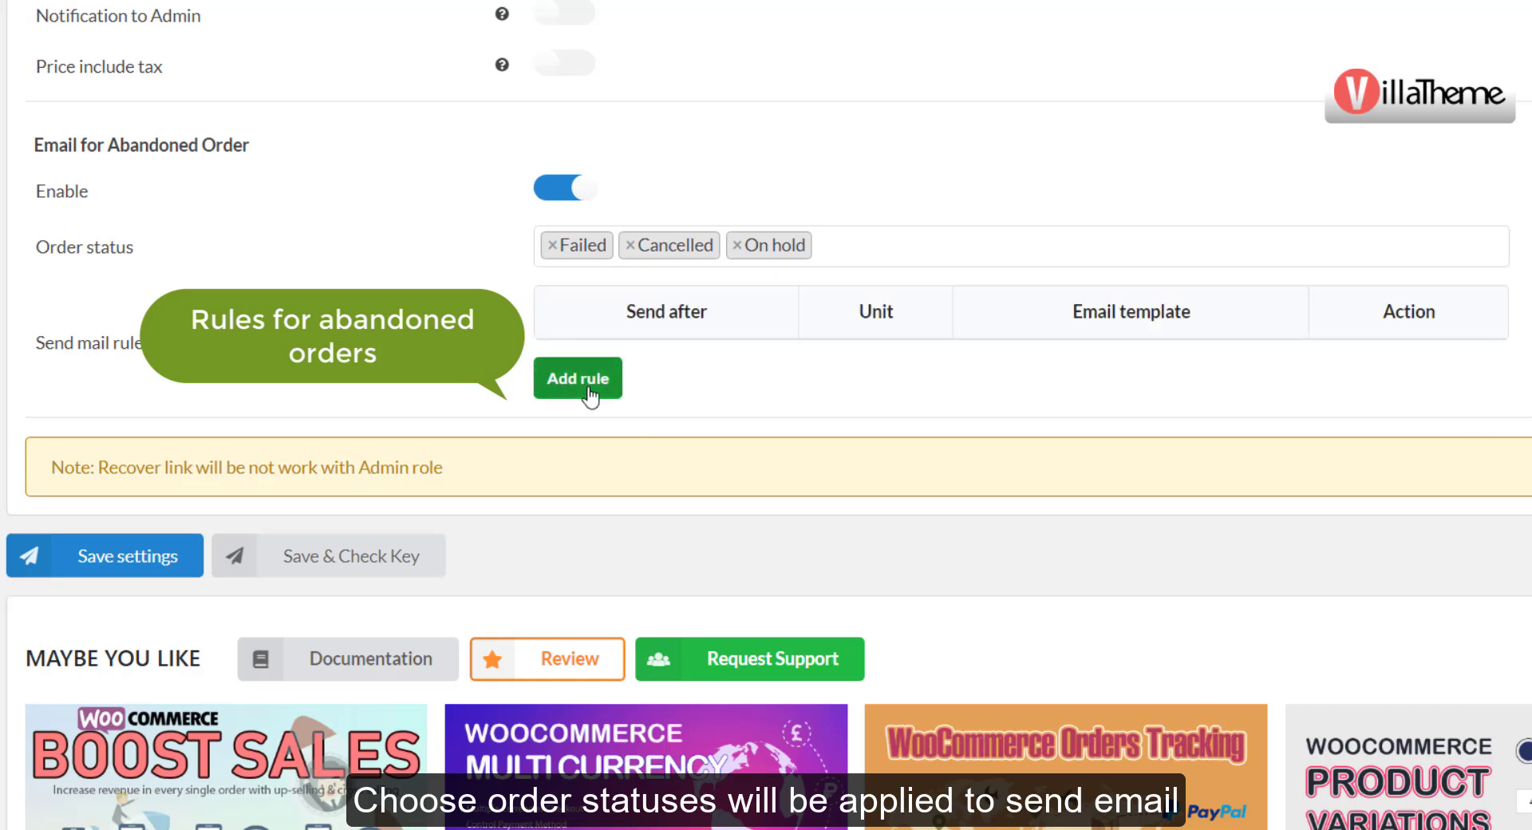
Step: Add an abandoned-order email rule that sends after 1 hour
left_click(589, 390)
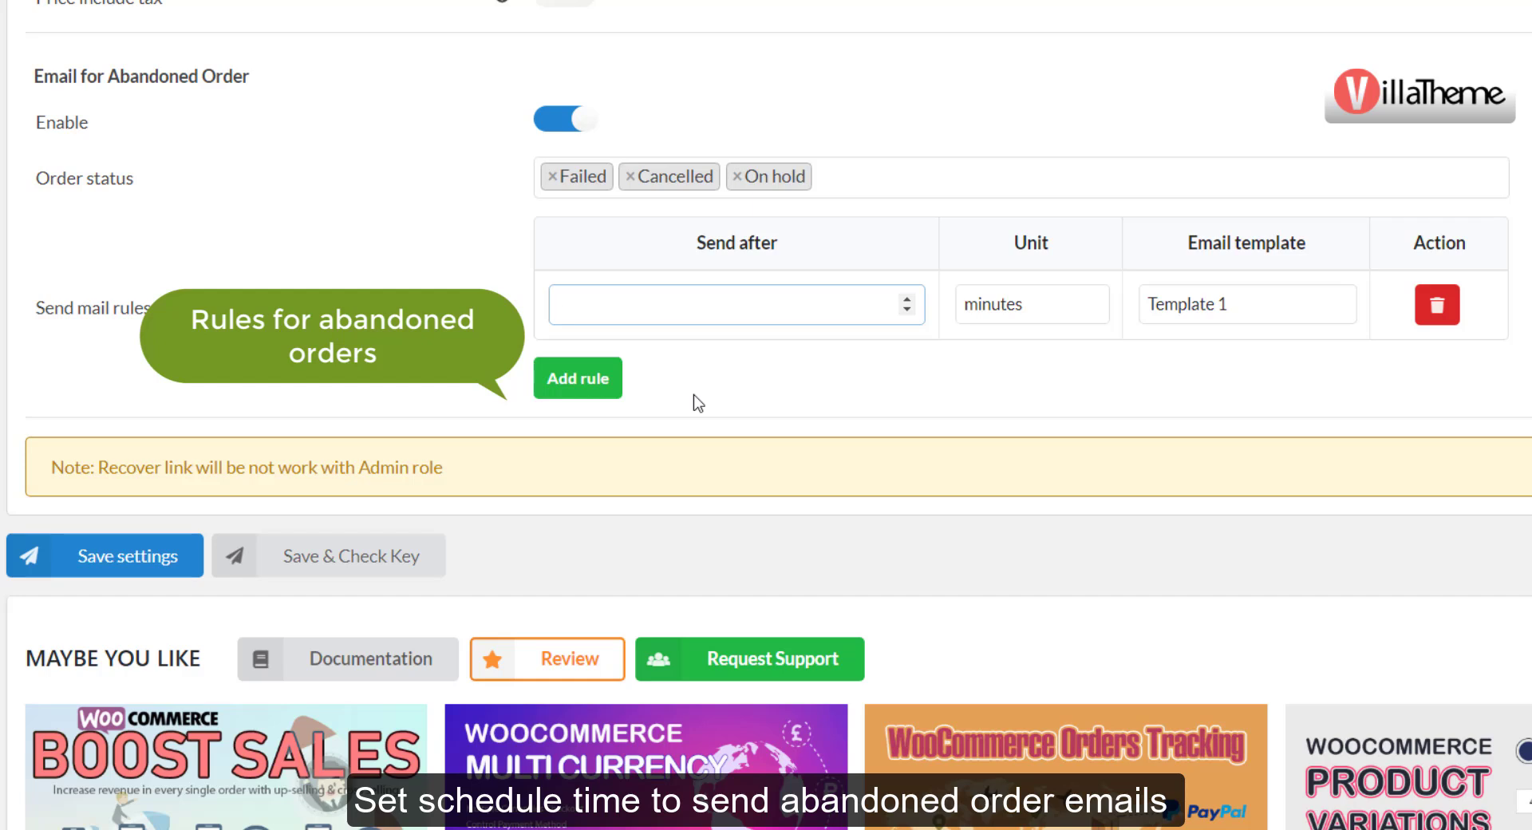
type("1")
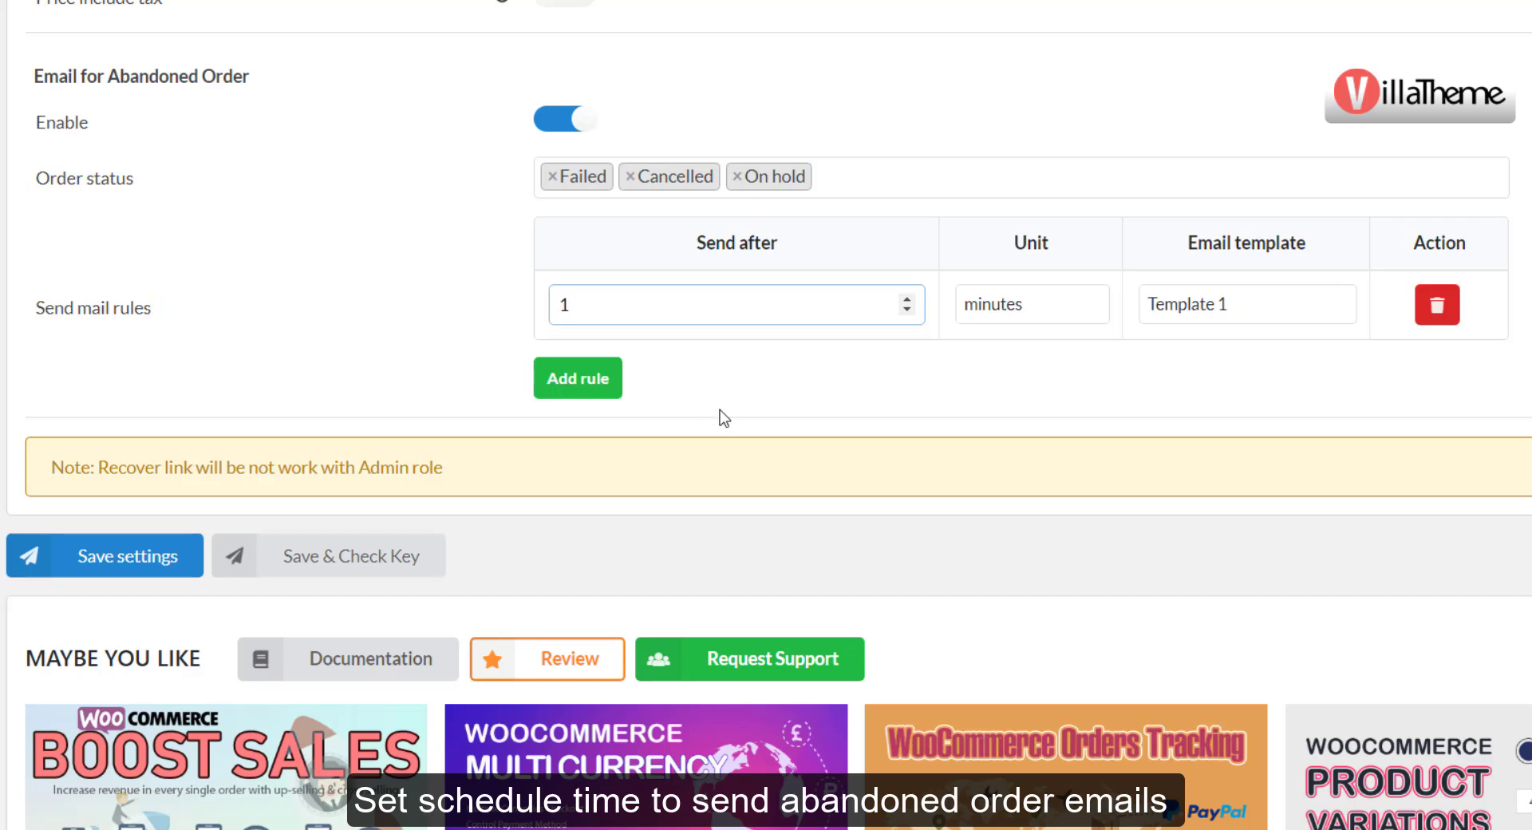
left_click(1007, 311)
left_click(1012, 357)
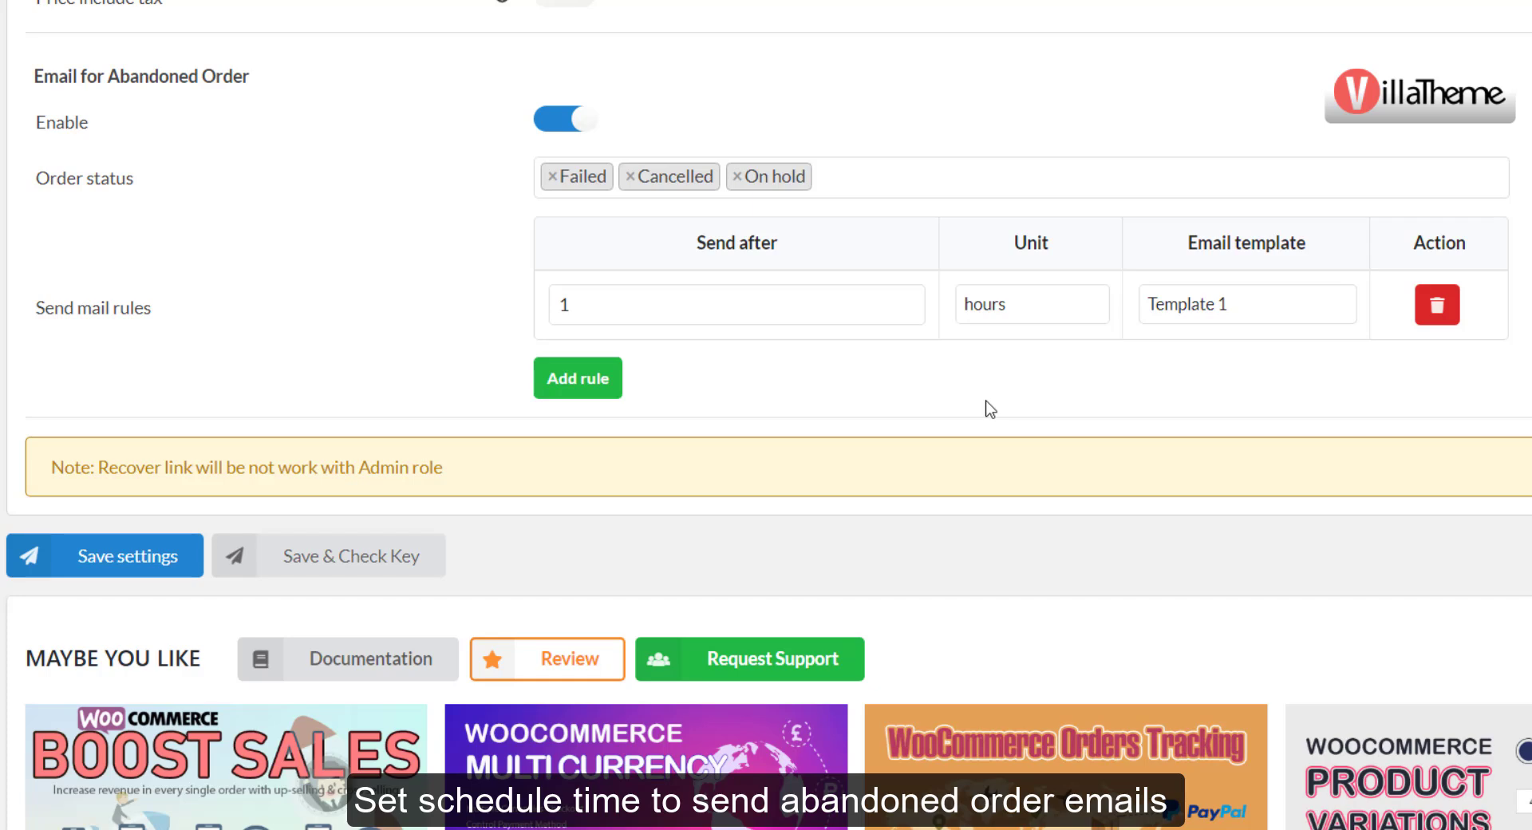
Step: Remove the extra 24-hour Template 2 rule and save the abandoned-order email settings
left_click(542, 385)
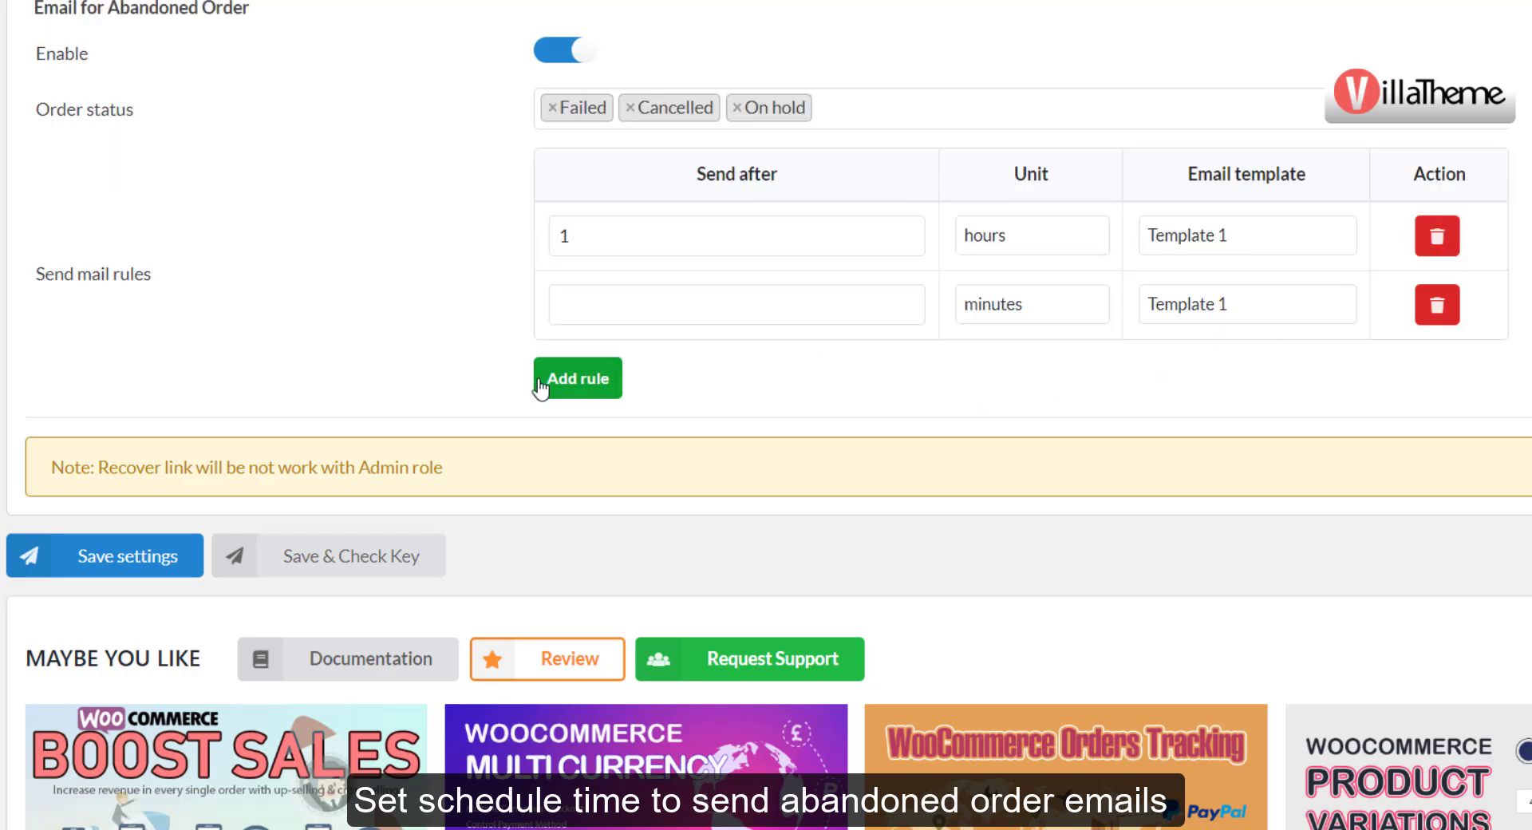
left_click(705, 317)
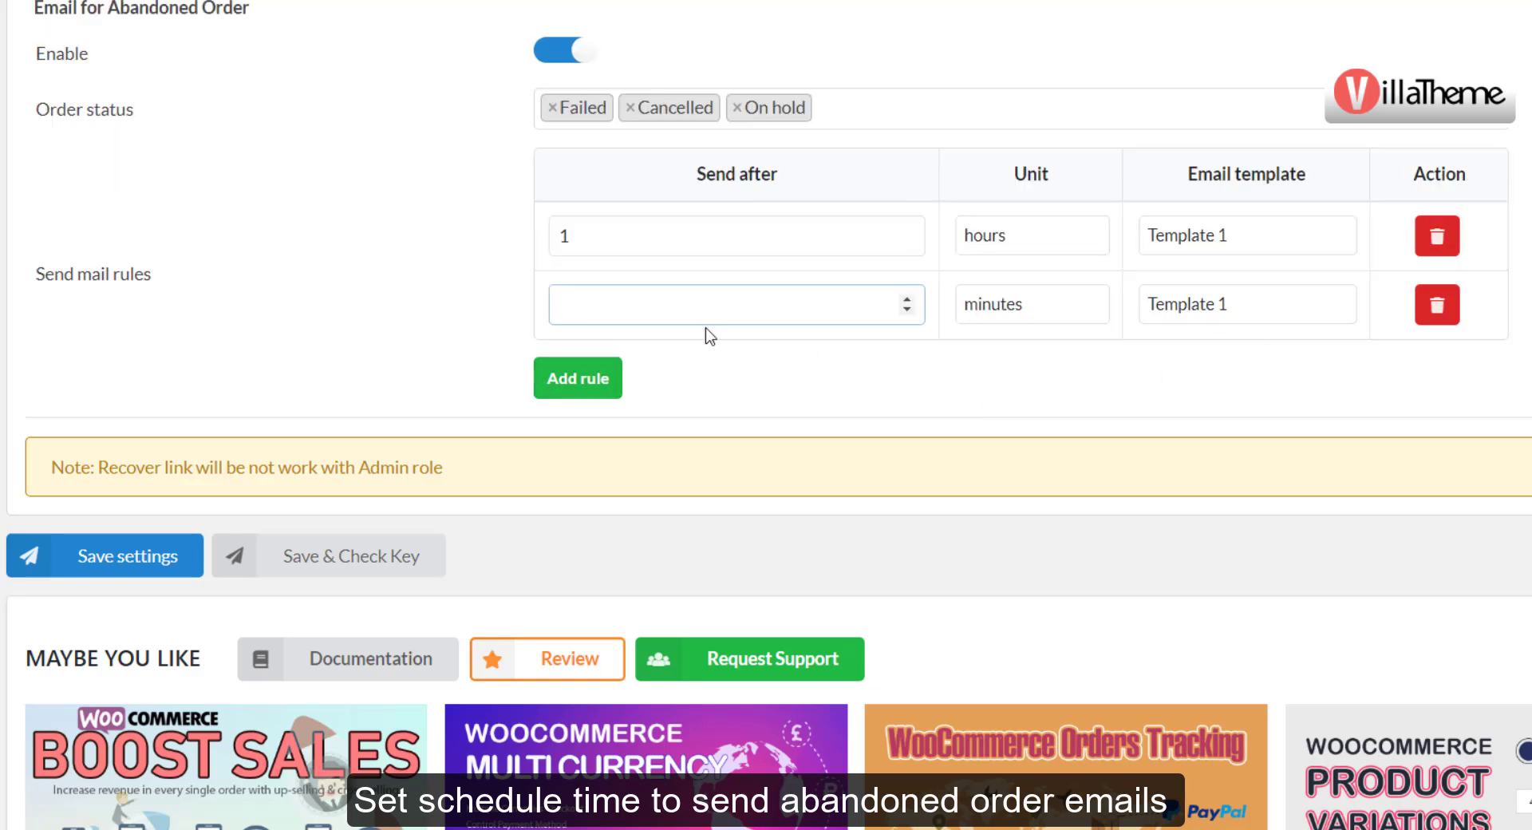
type("24")
left_click(1007, 313)
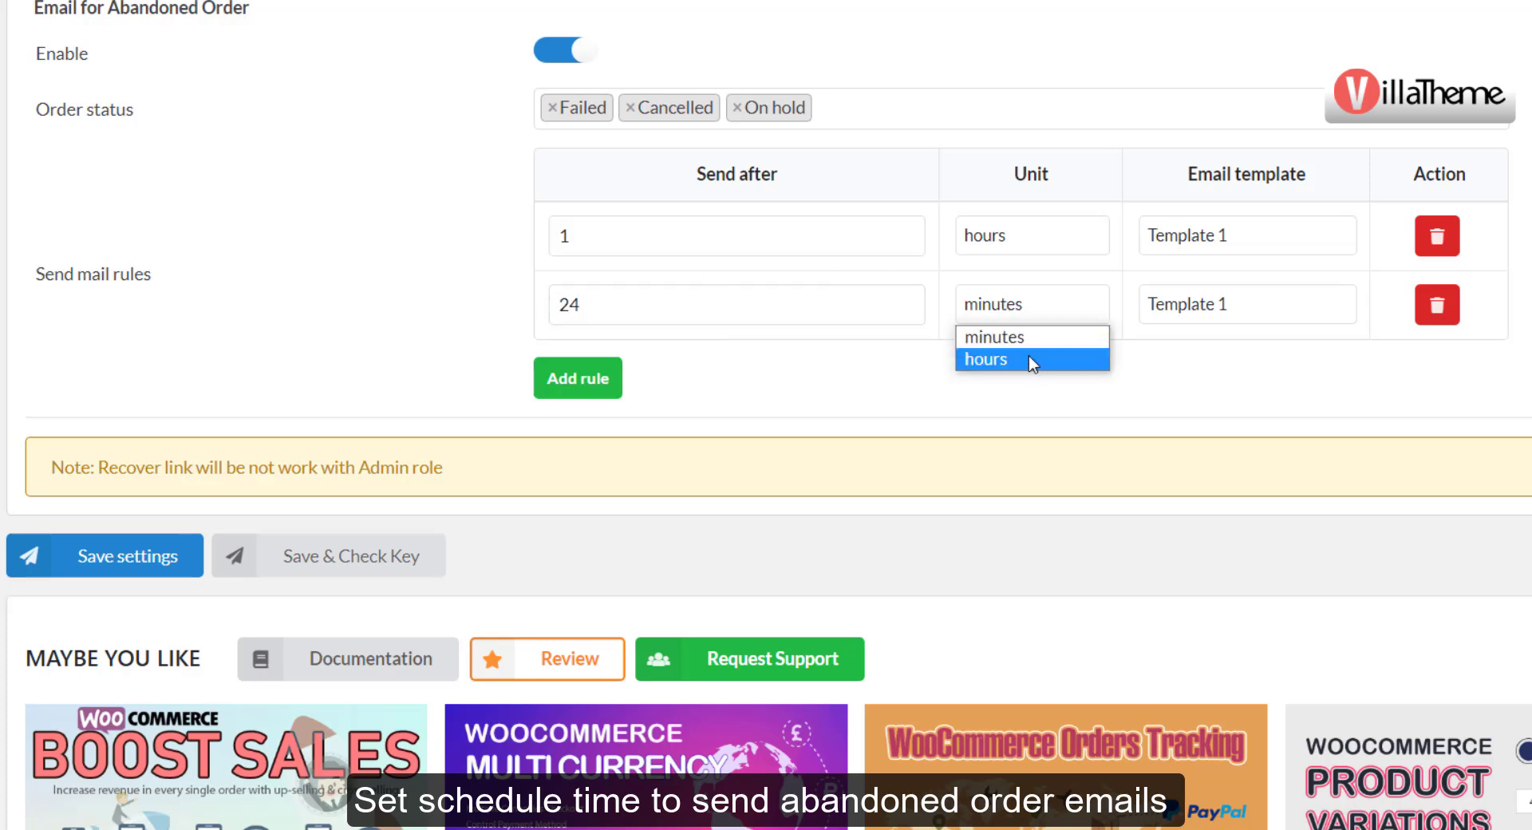
left_click(1027, 356)
left_click(1222, 317)
left_click(1226, 359)
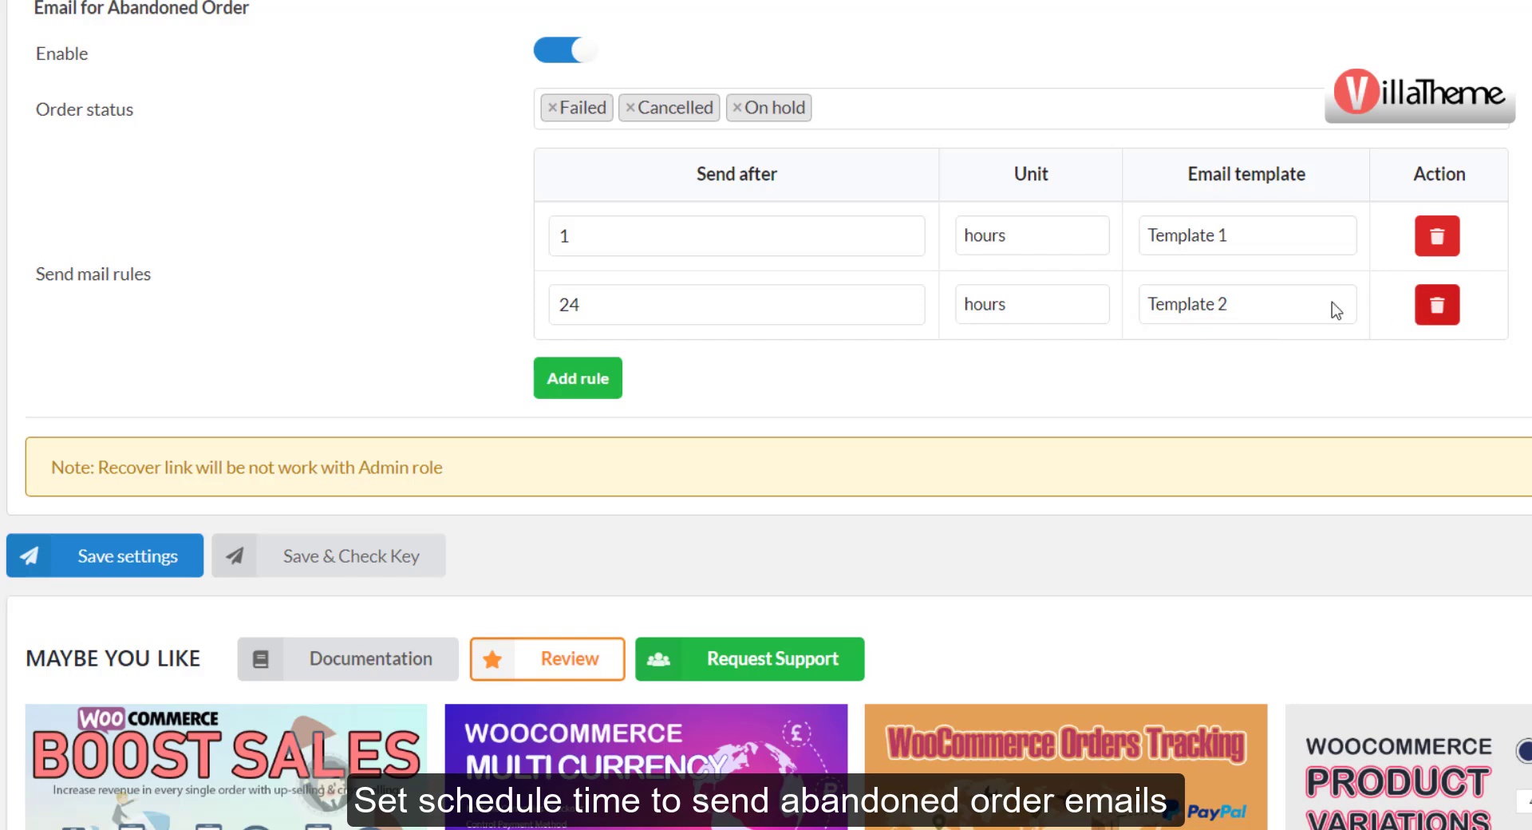
left_click(1437, 305)
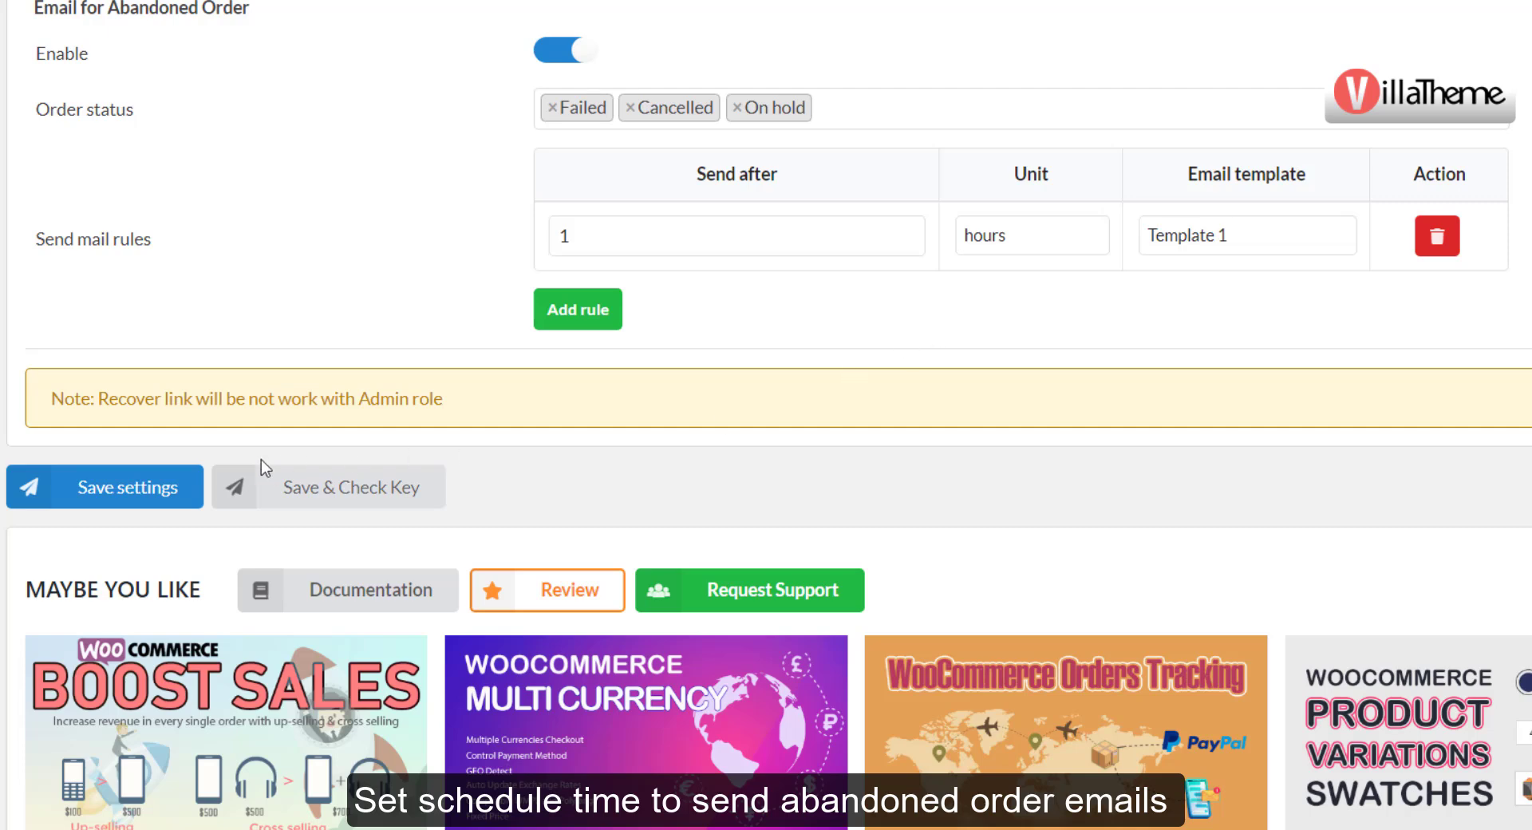
left_click(128, 486)
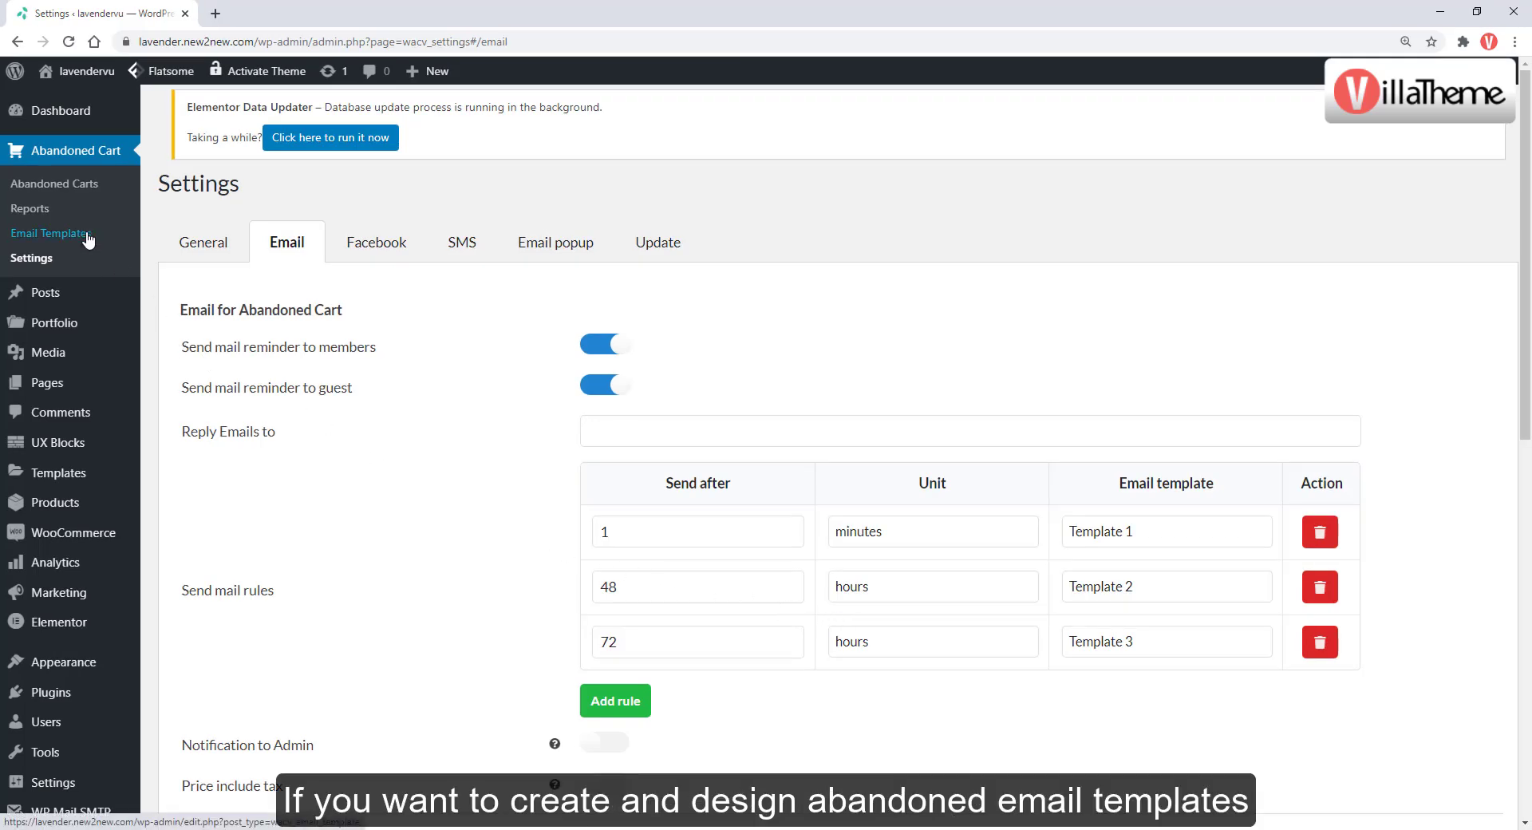
Step: Open the Email Templates list and then Template 1's editor, each in a new tab
middle_click(51, 233)
left_click(287, 13)
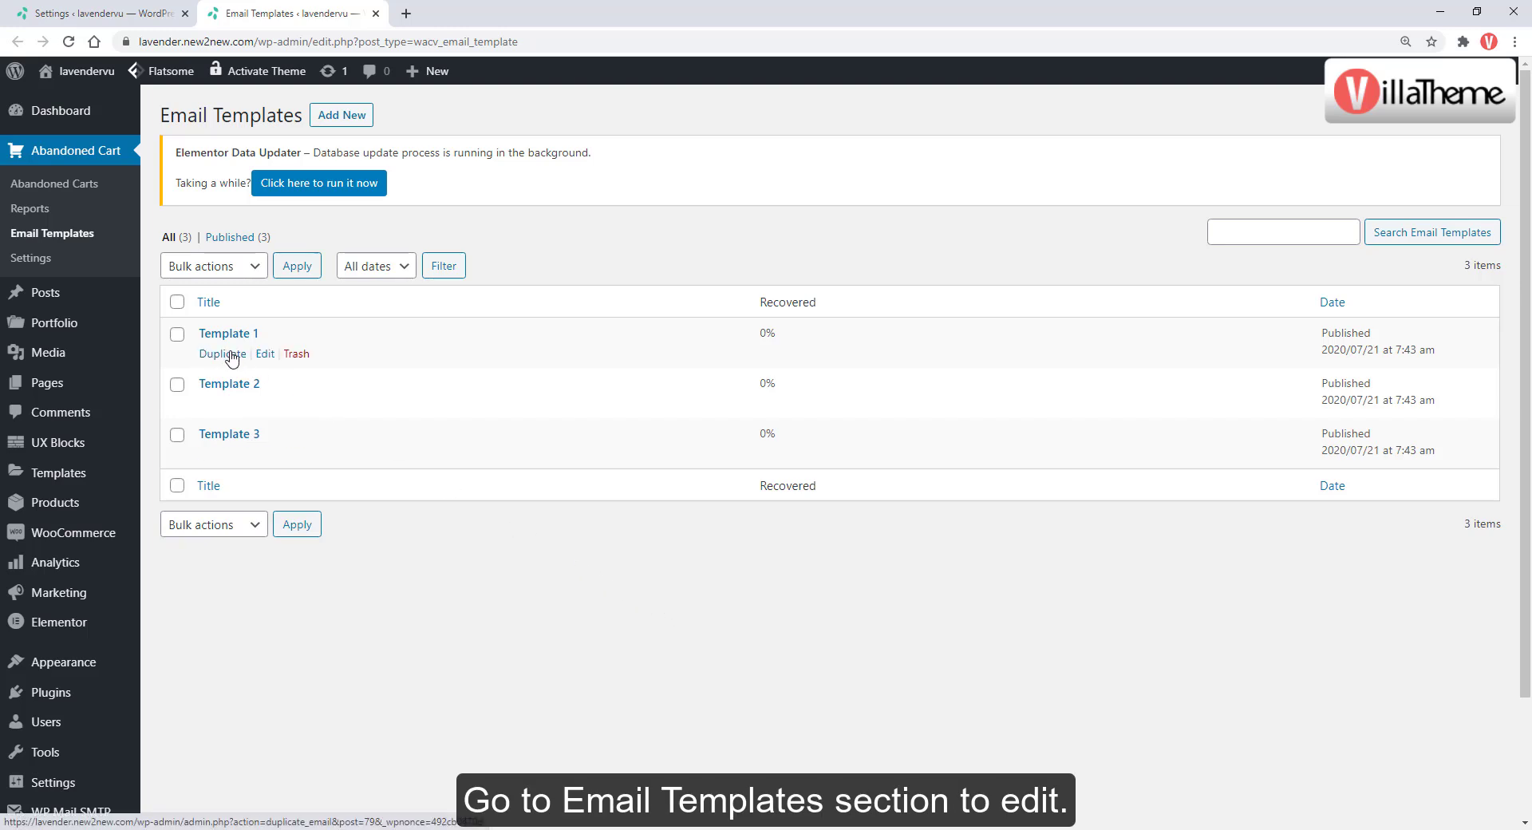
left_click(265, 354, "ctrl")
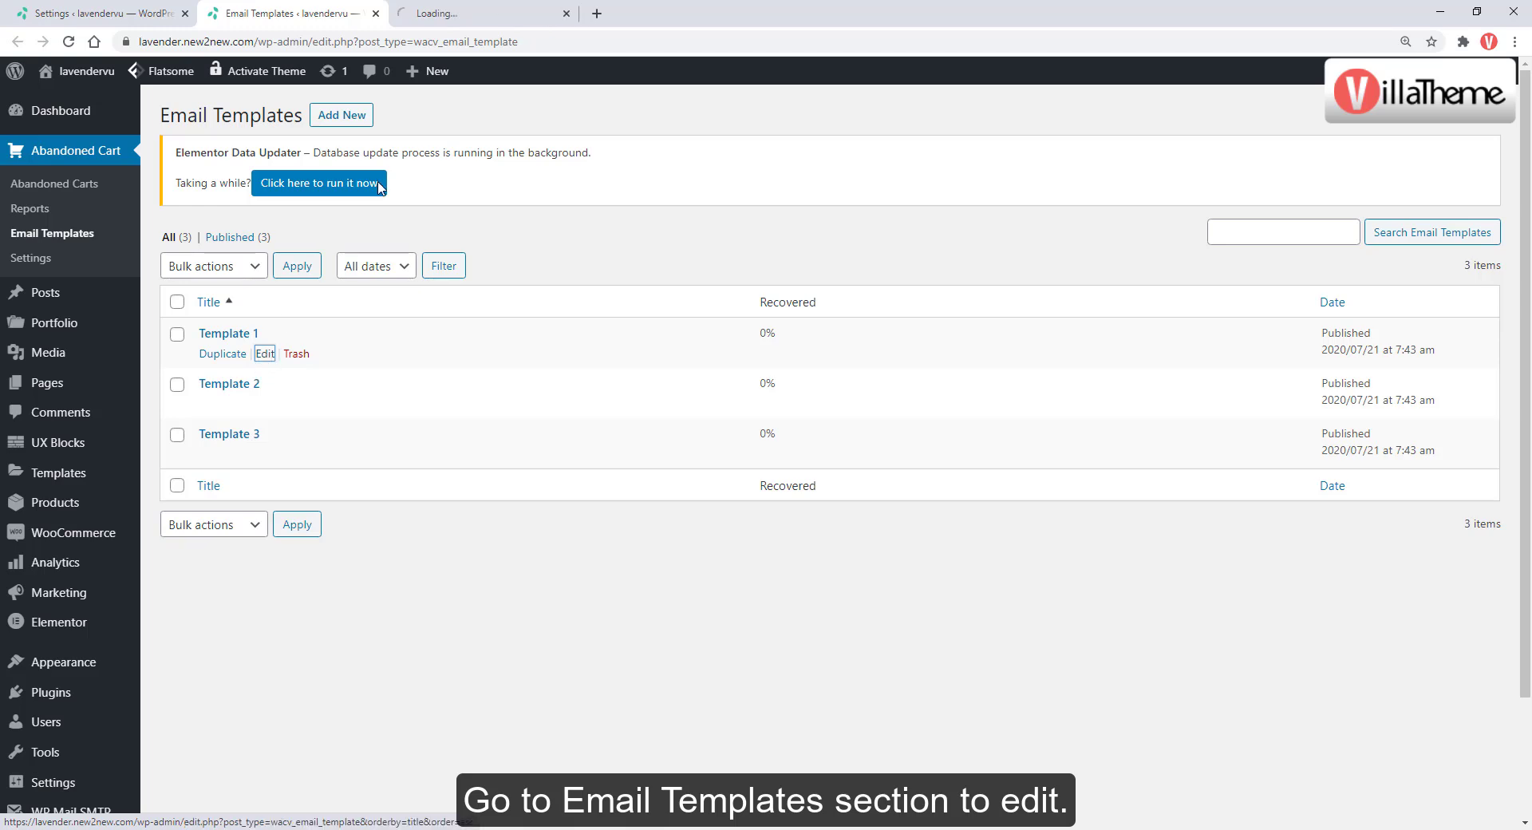
left_click(492, 24)
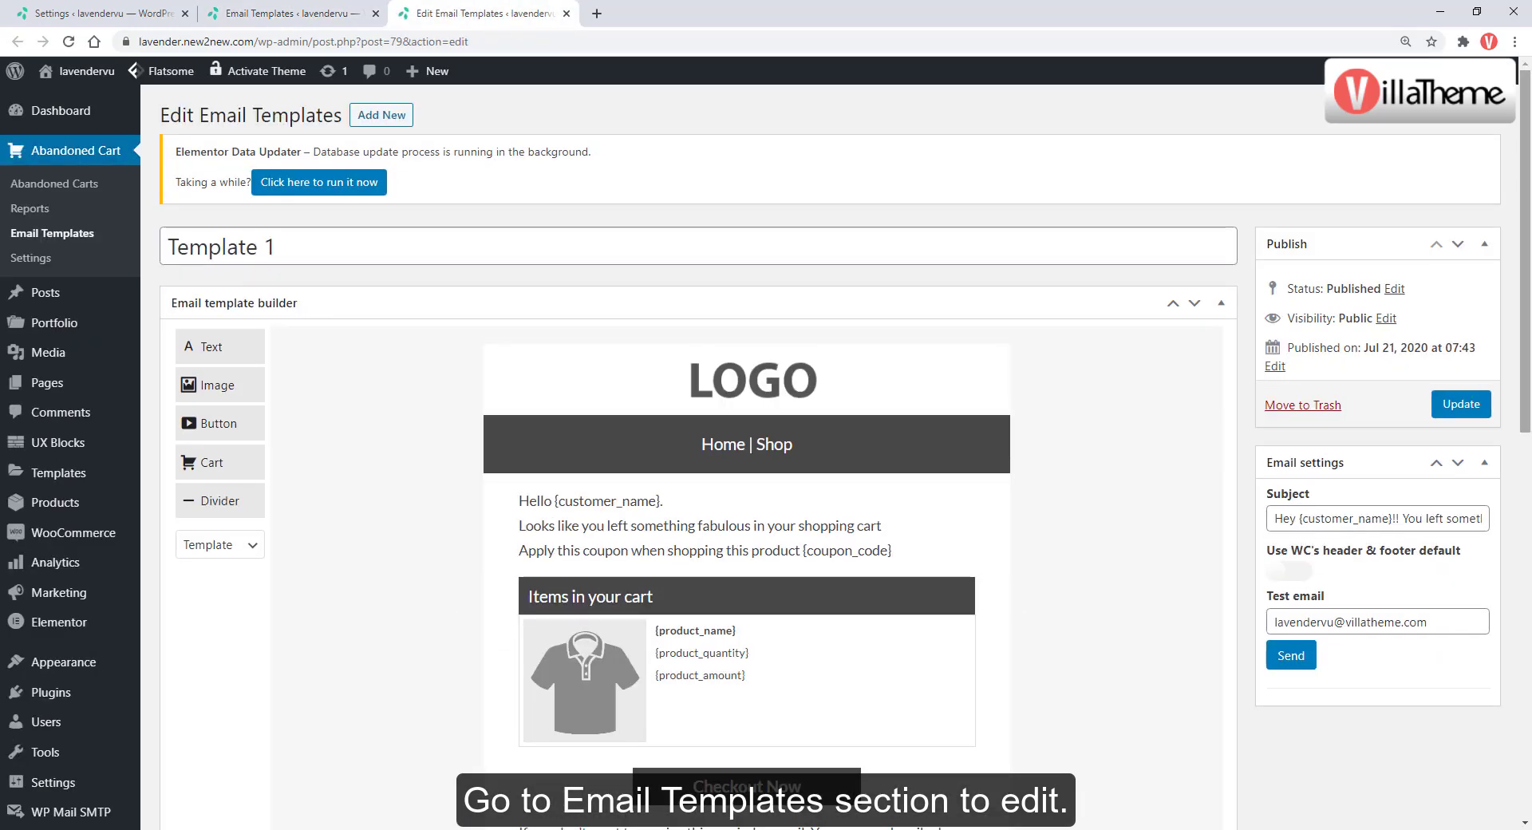
scroll(1528, 431, "down", 3)
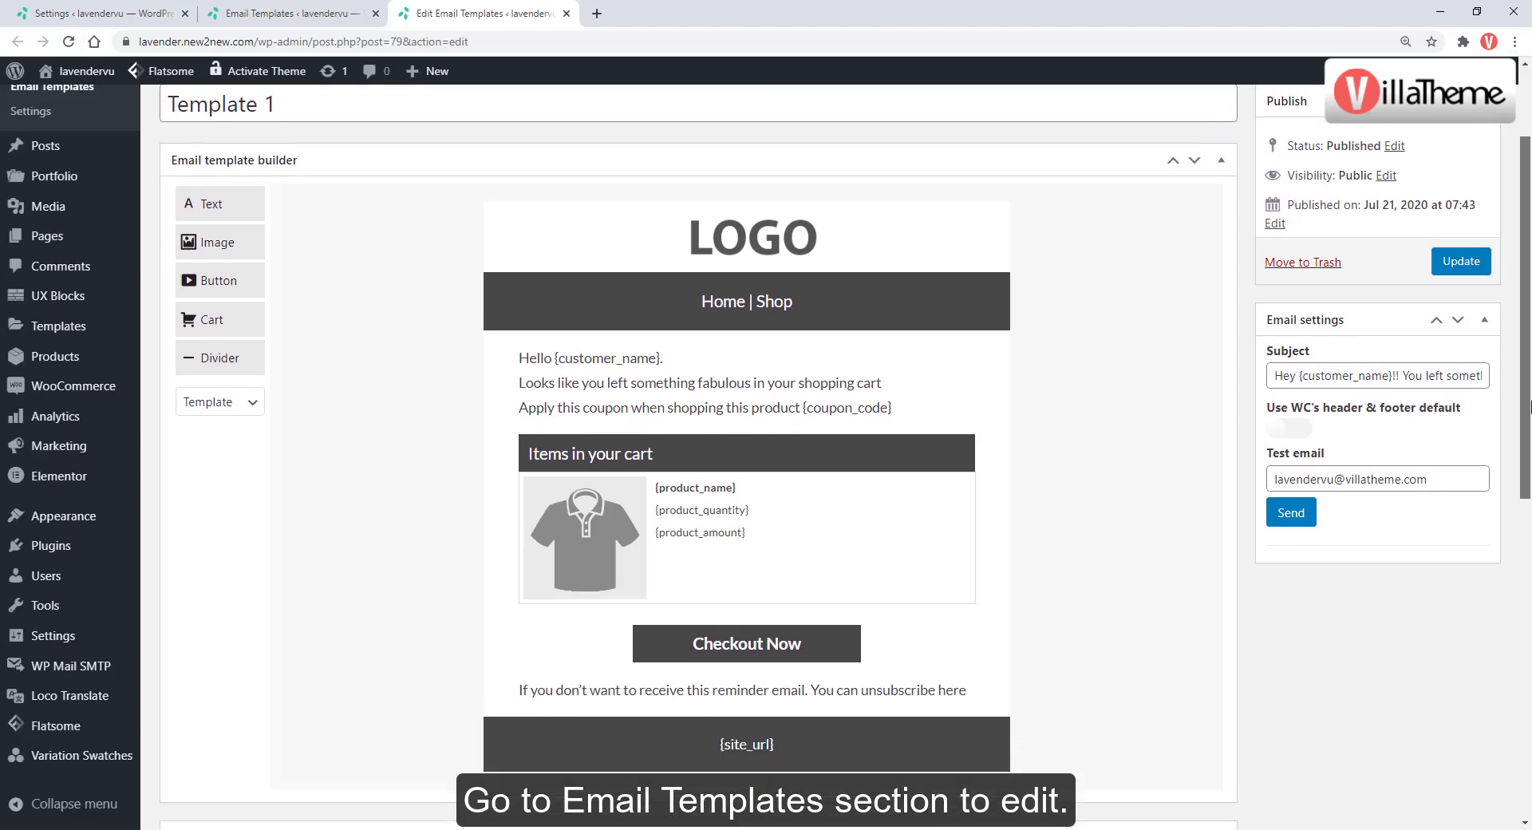
left_click_drag(1528, 431, 1528, 378)
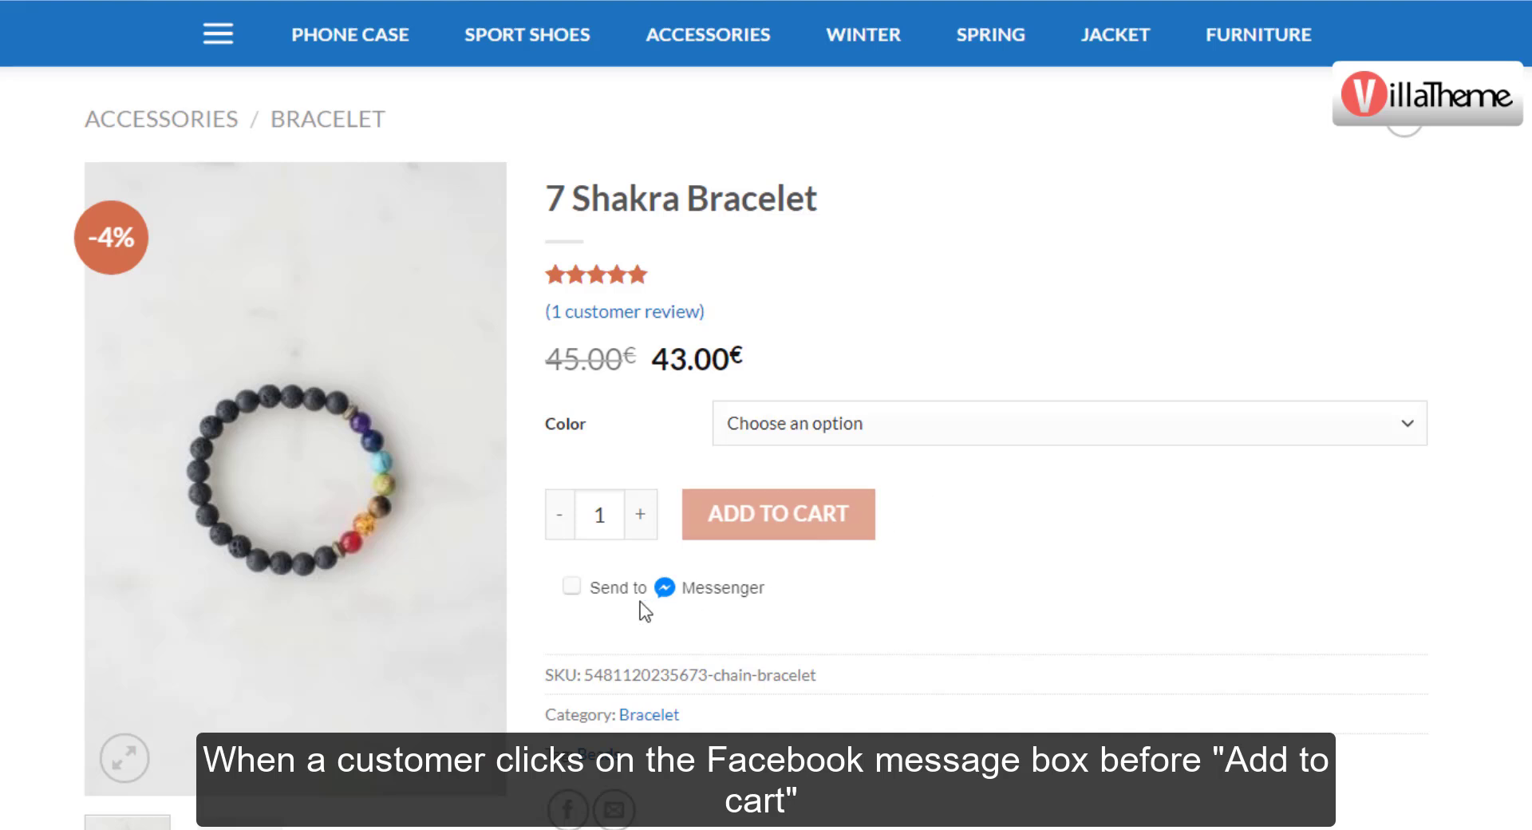
Step: Log in to Facebook in the Send to Messenger popup, replacing the saved password
left_click(570, 592)
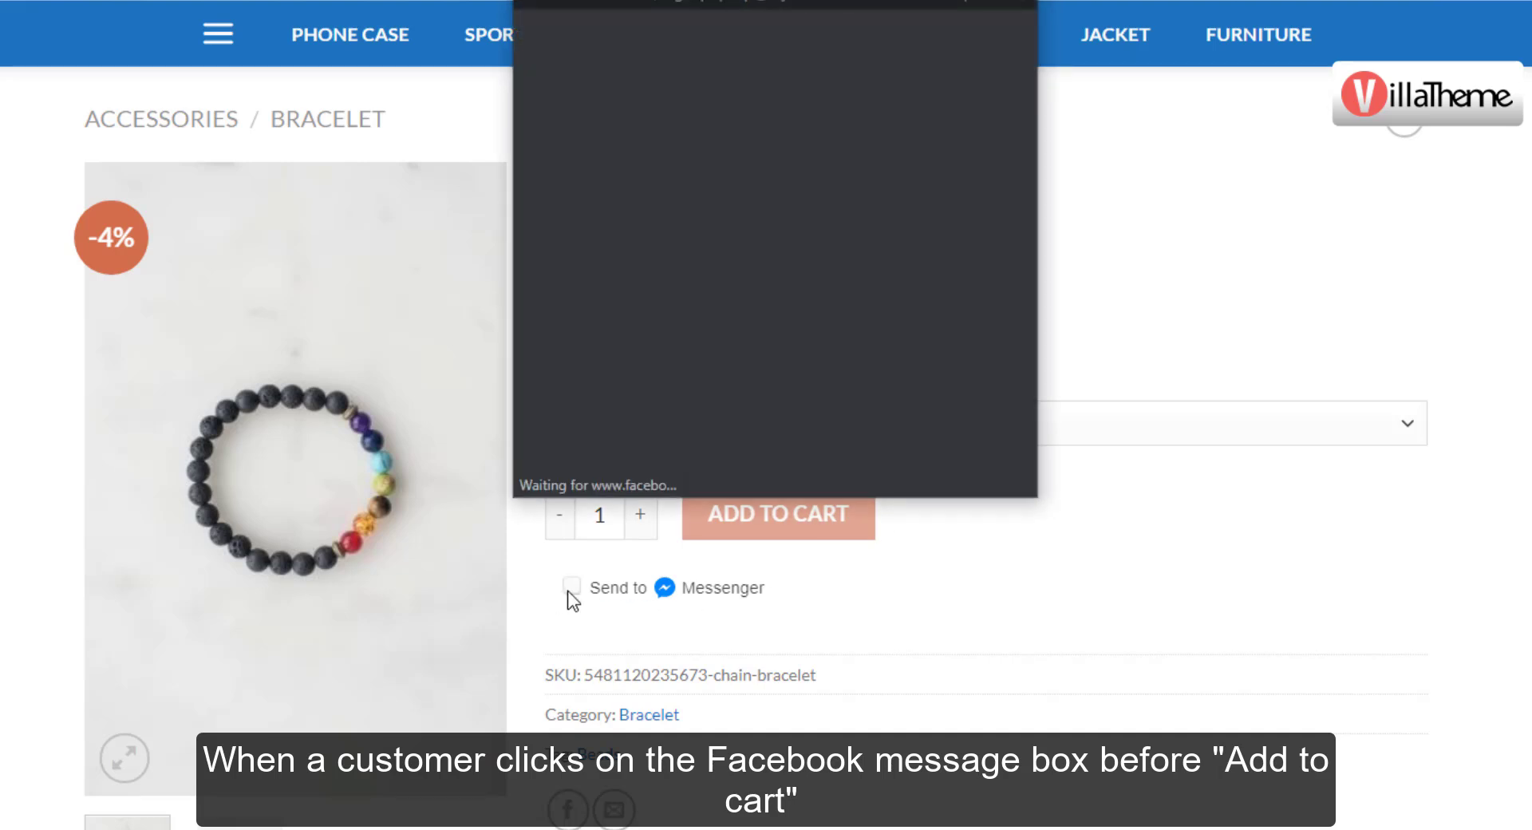
left_click(709, 215)
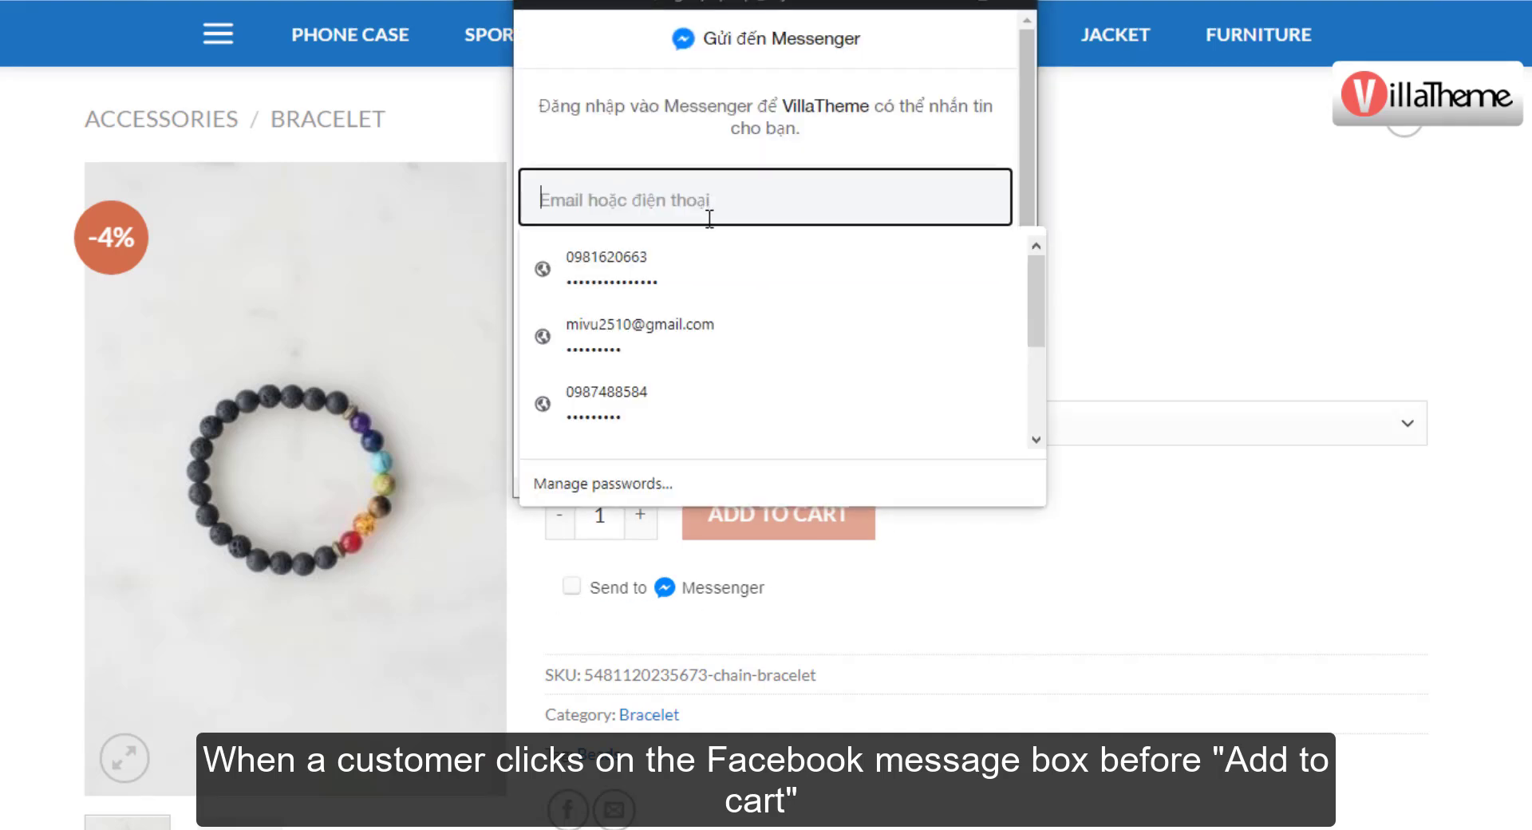
scroll(668, 394, "down", 3)
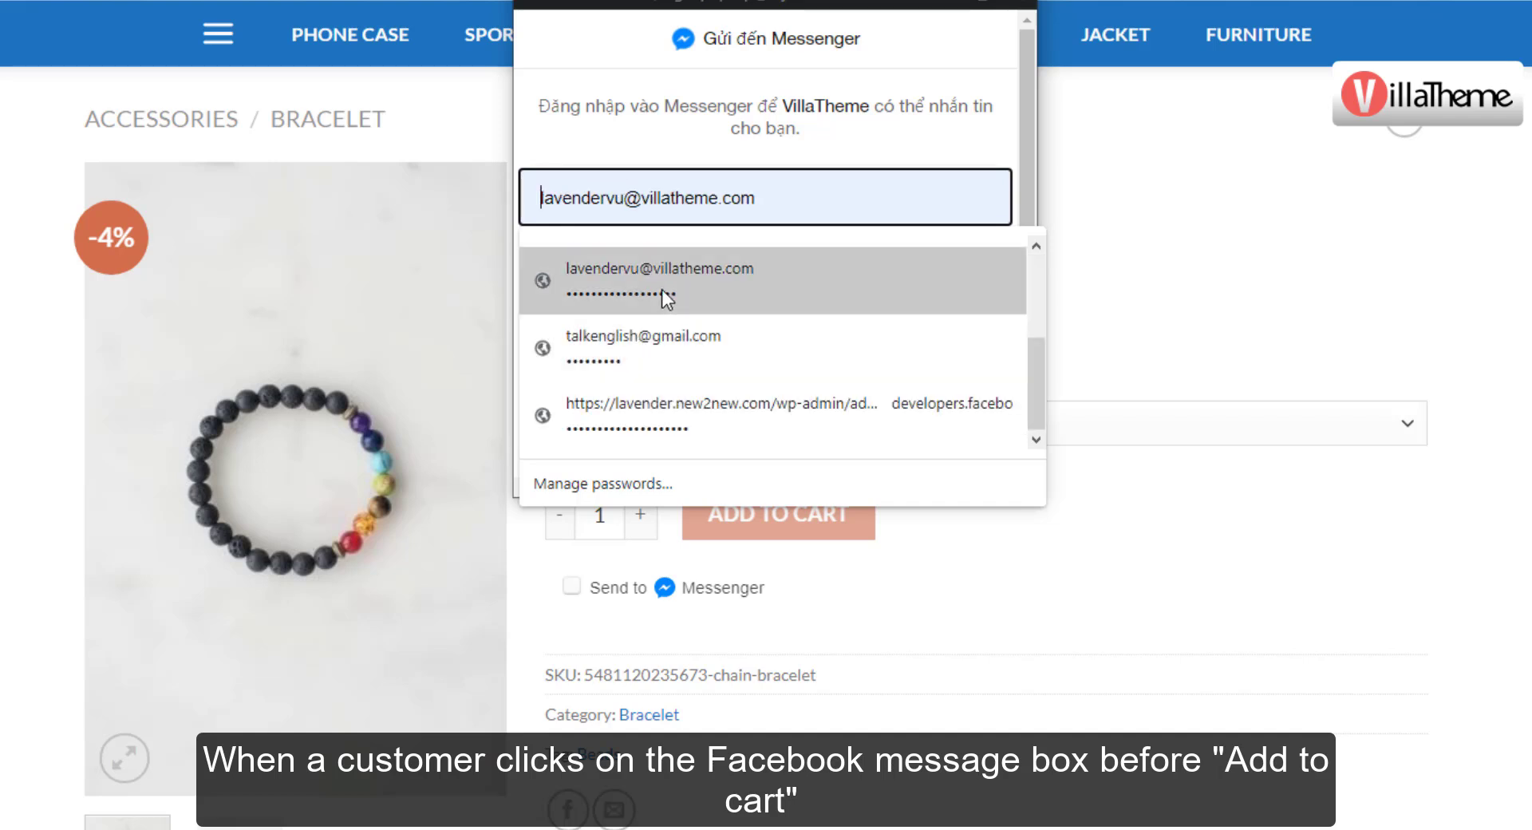
left_click(664, 287)
left_click_drag(694, 263, 549, 265)
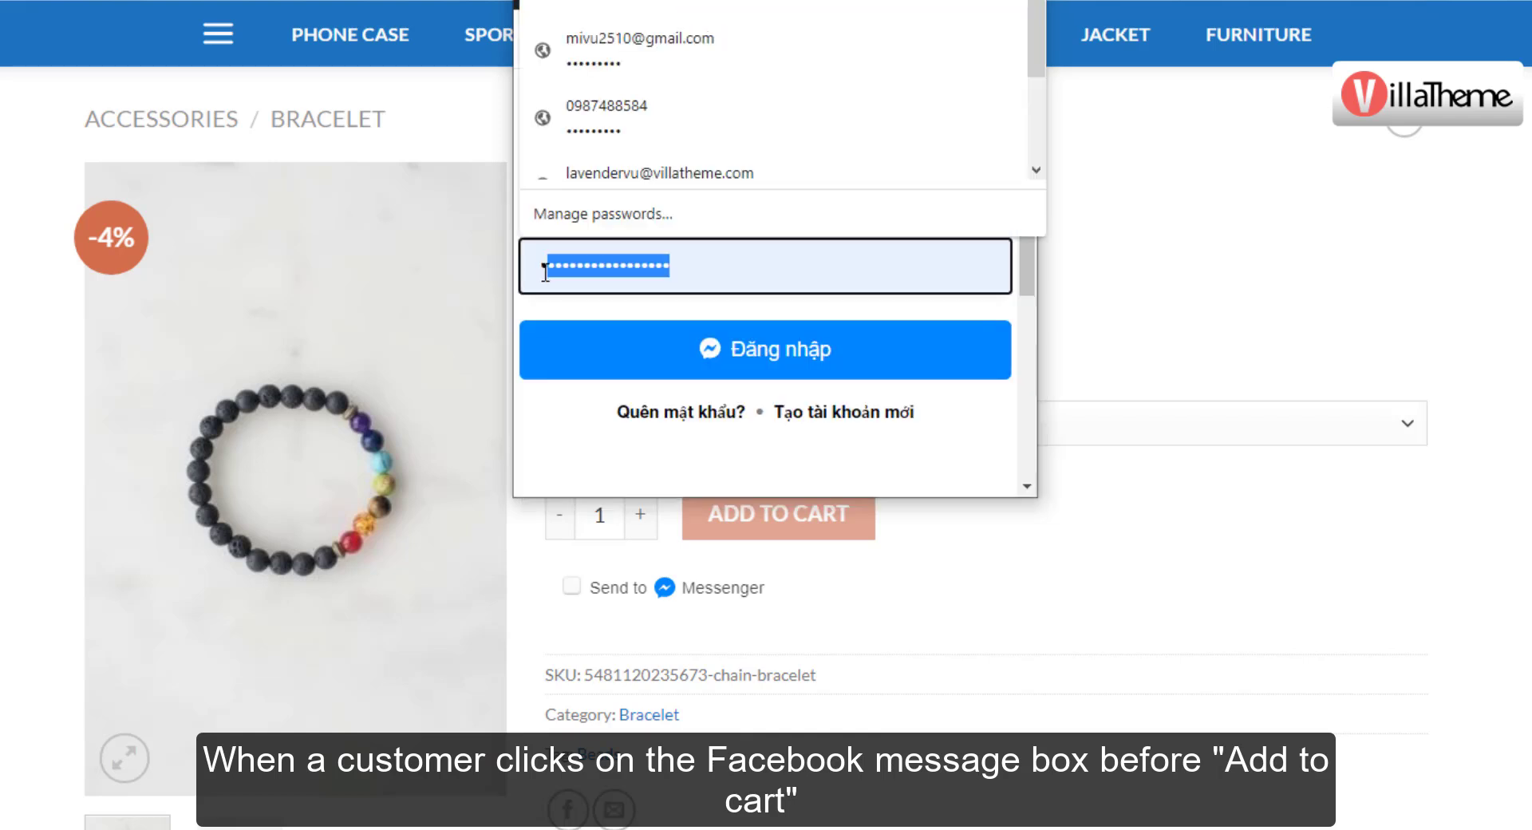
key("BackSpace")
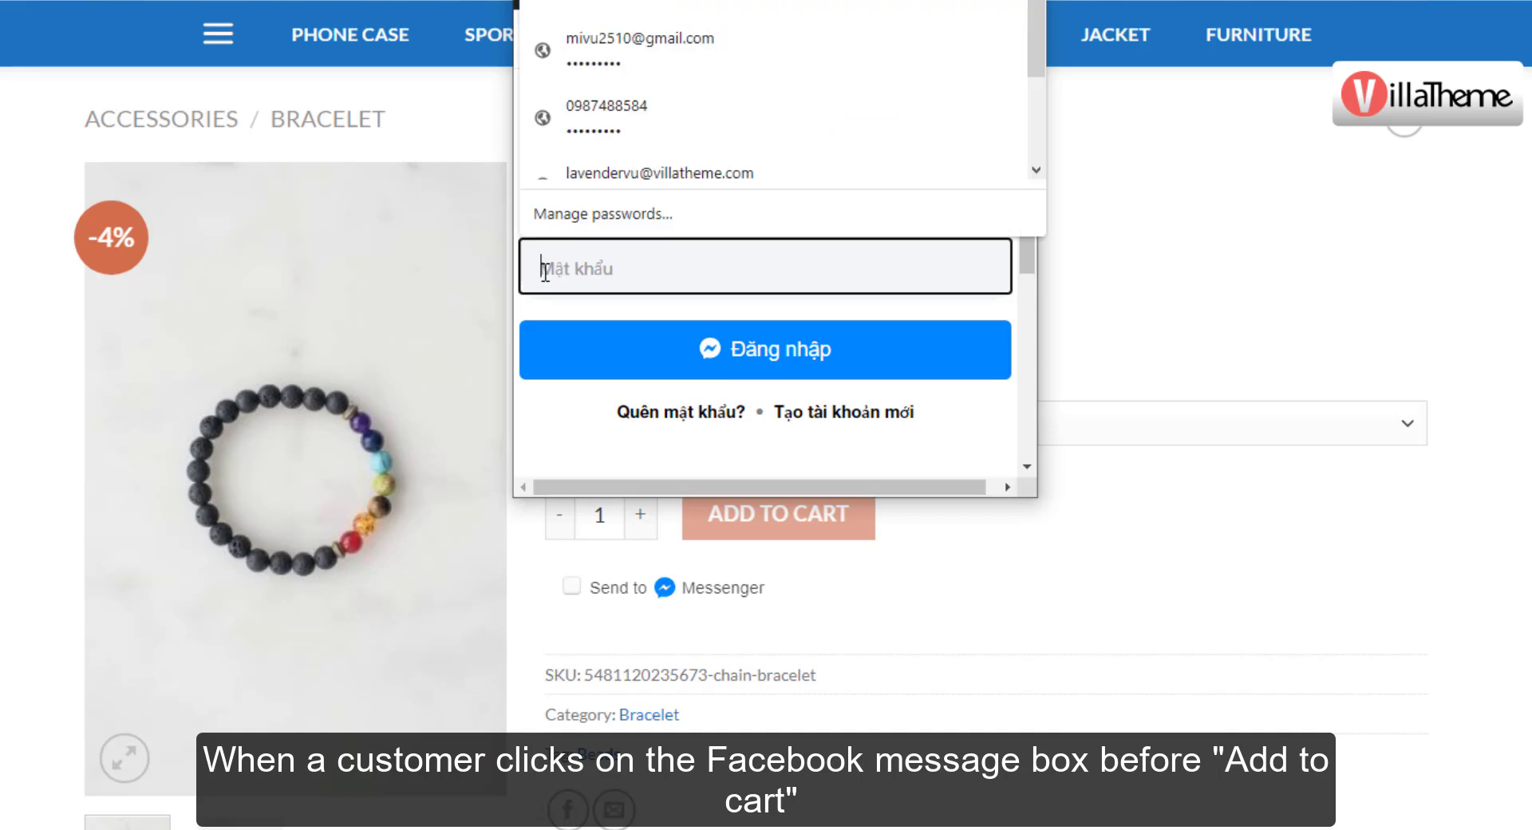
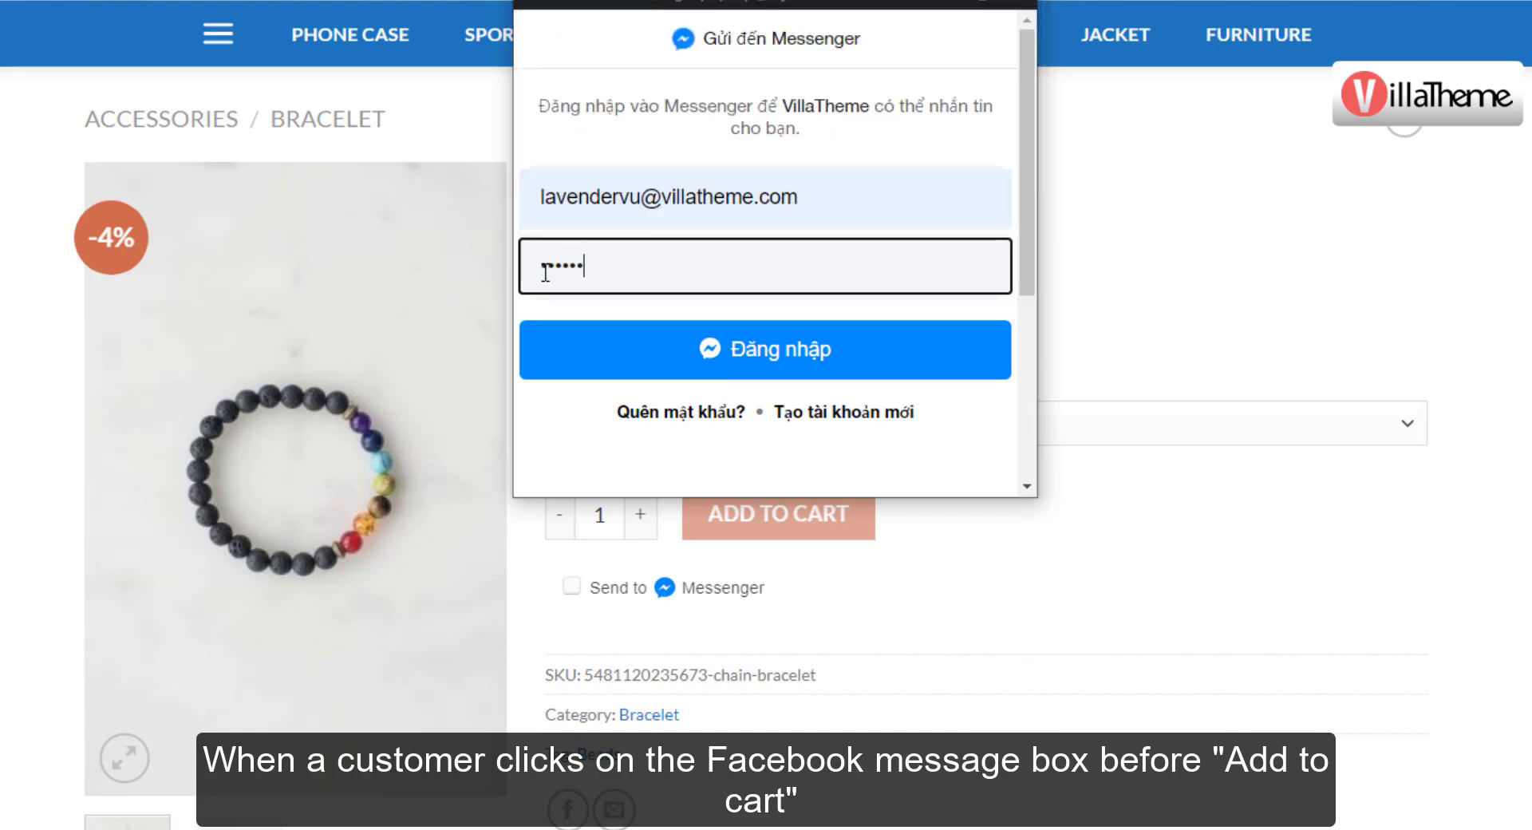
left_click(718, 349)
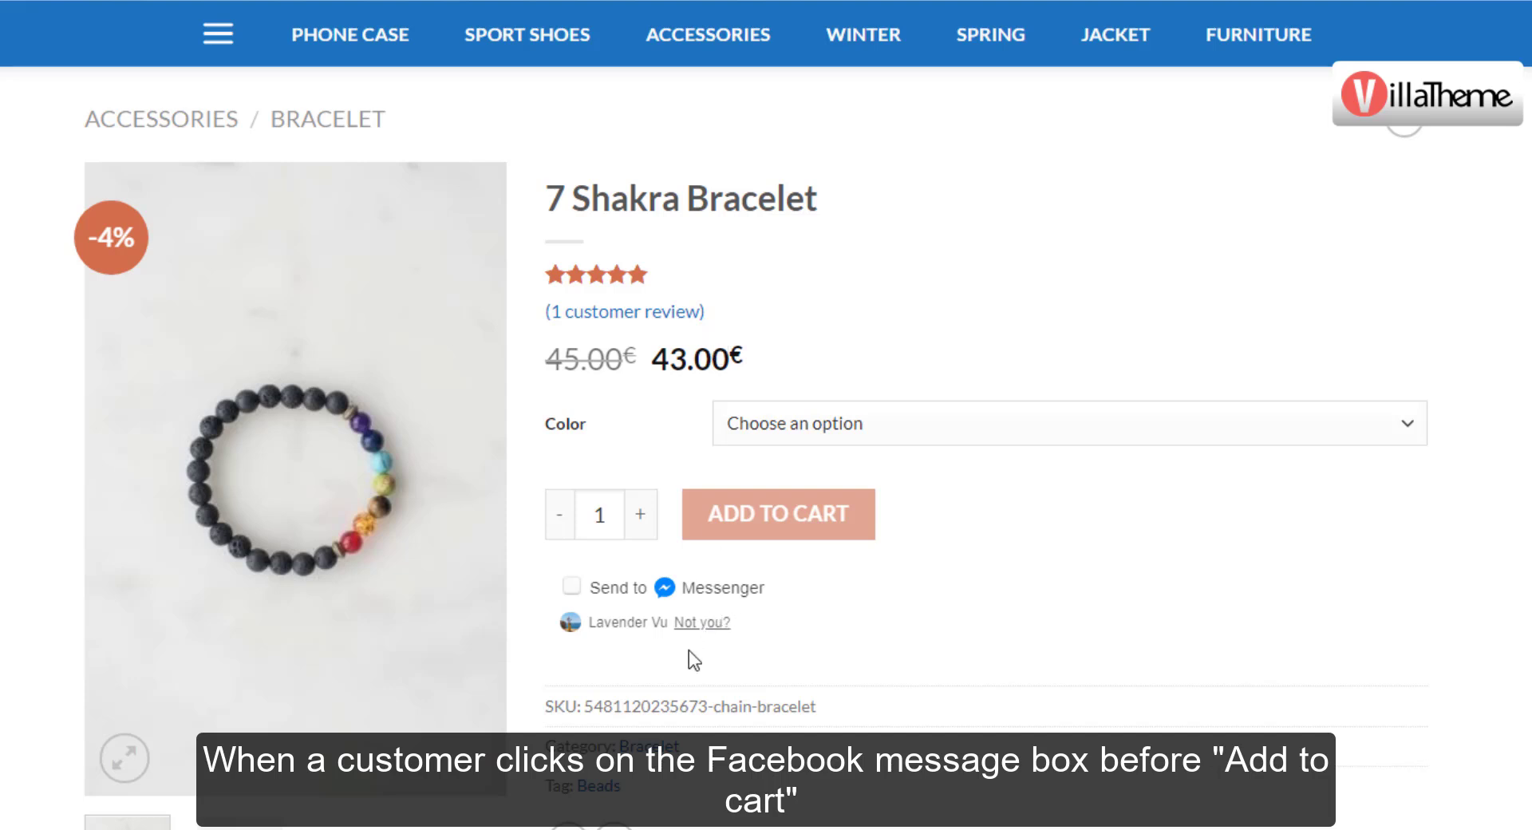
Step: Tick Send to Messenger and choose the Blue 7 Shakra Bracelet variant
left_click(571, 586)
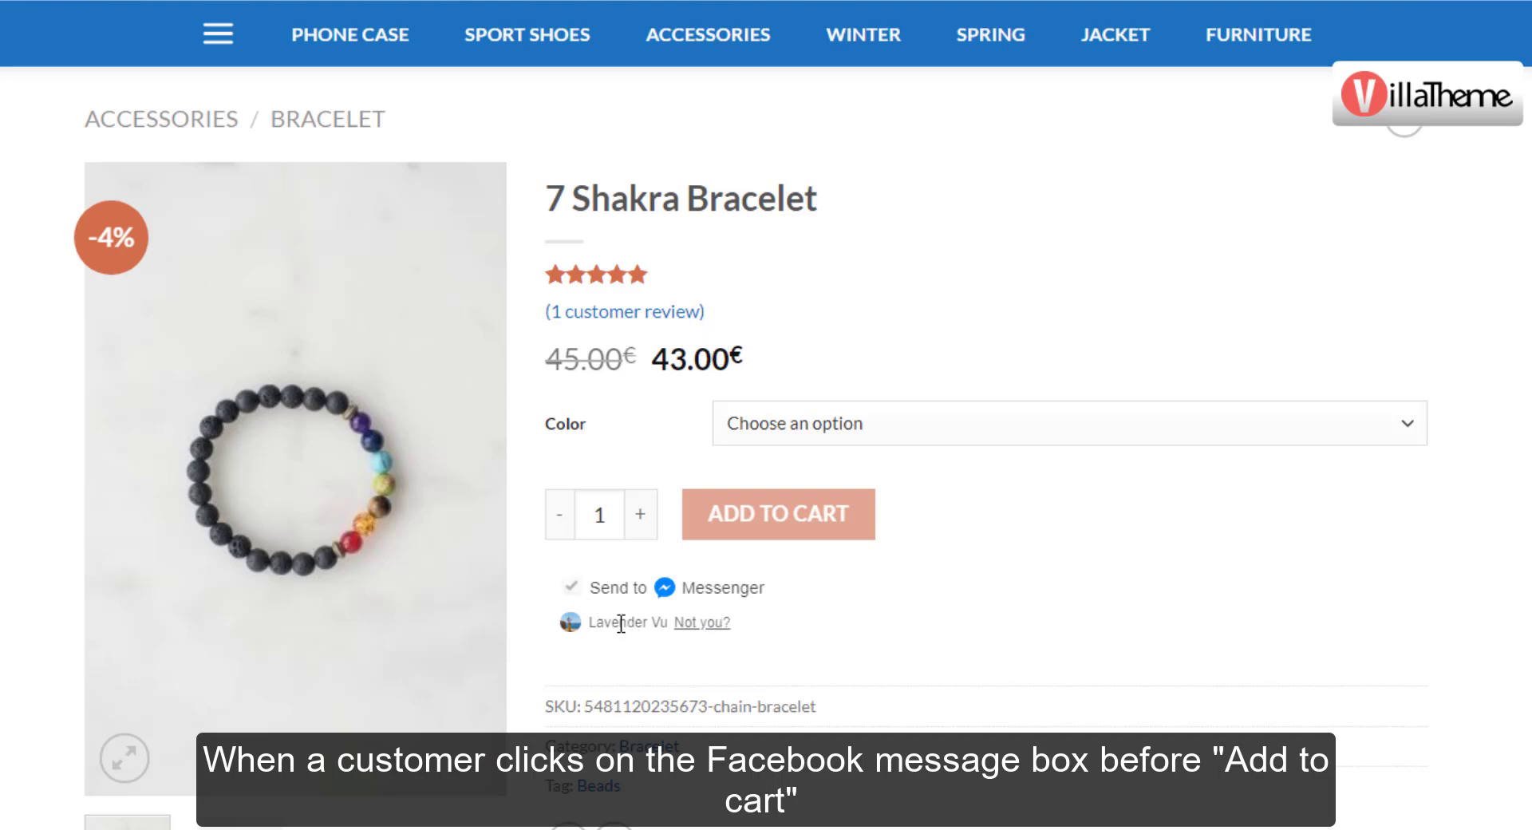
left_click(844, 415)
left_click(814, 477)
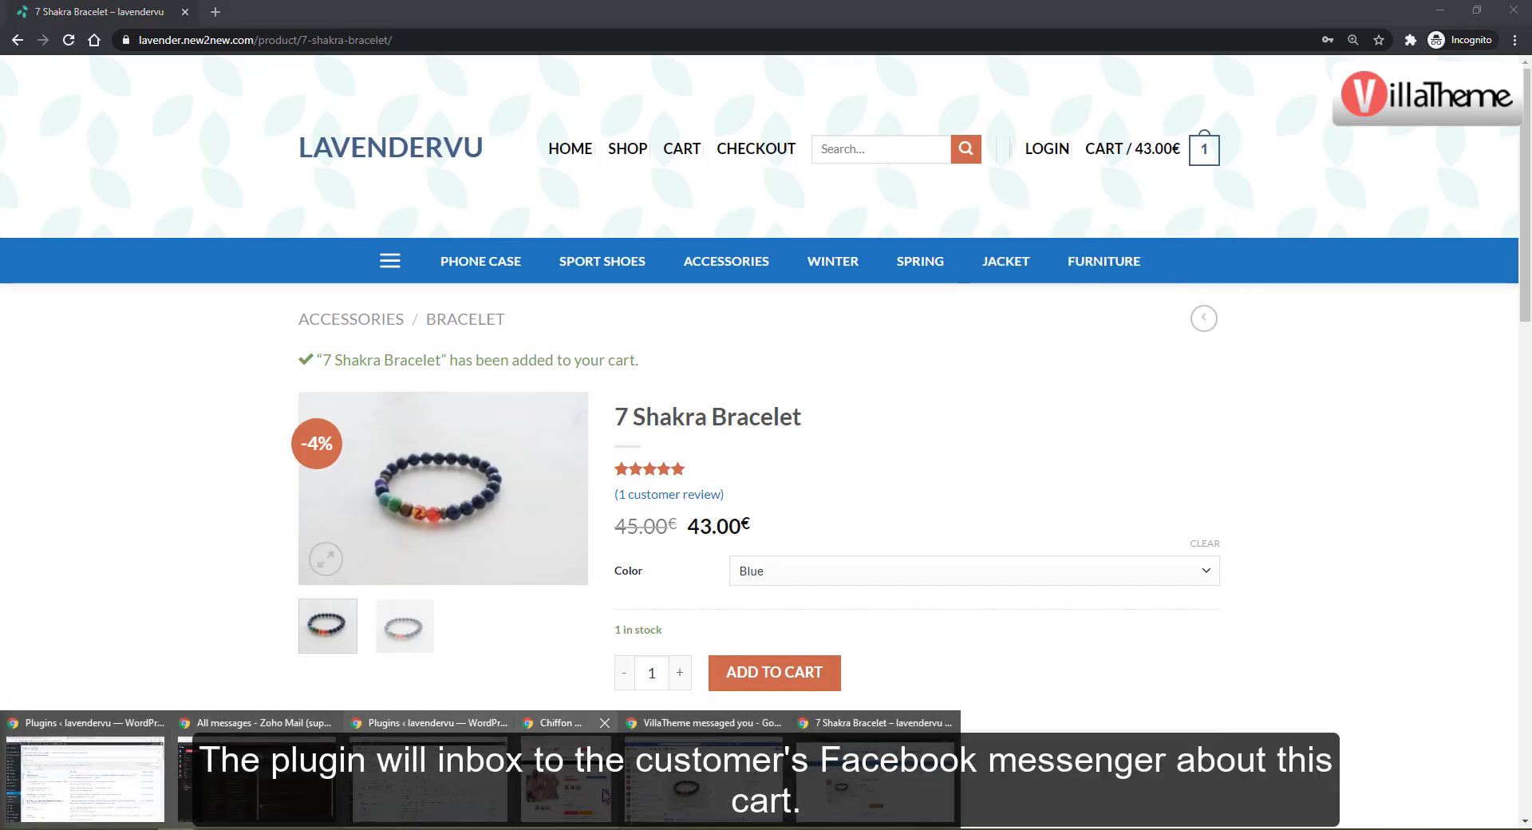
Step: Scroll through VillaTheme's 7 Shakra Bracelet reminders in Messenger and follow a Checkout link
left_click(758, 789)
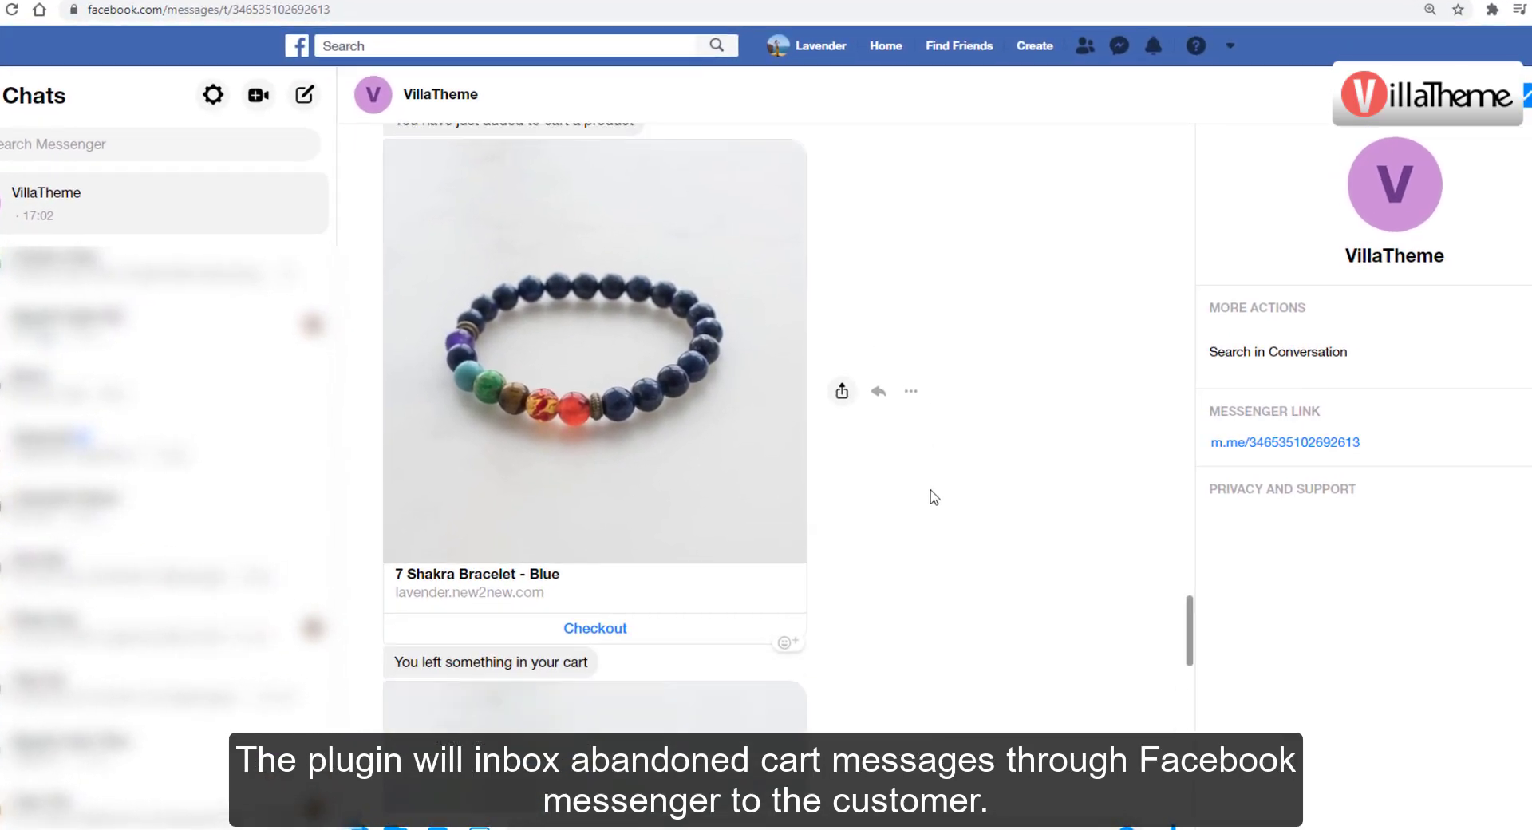
scroll(934, 497, "down", 5)
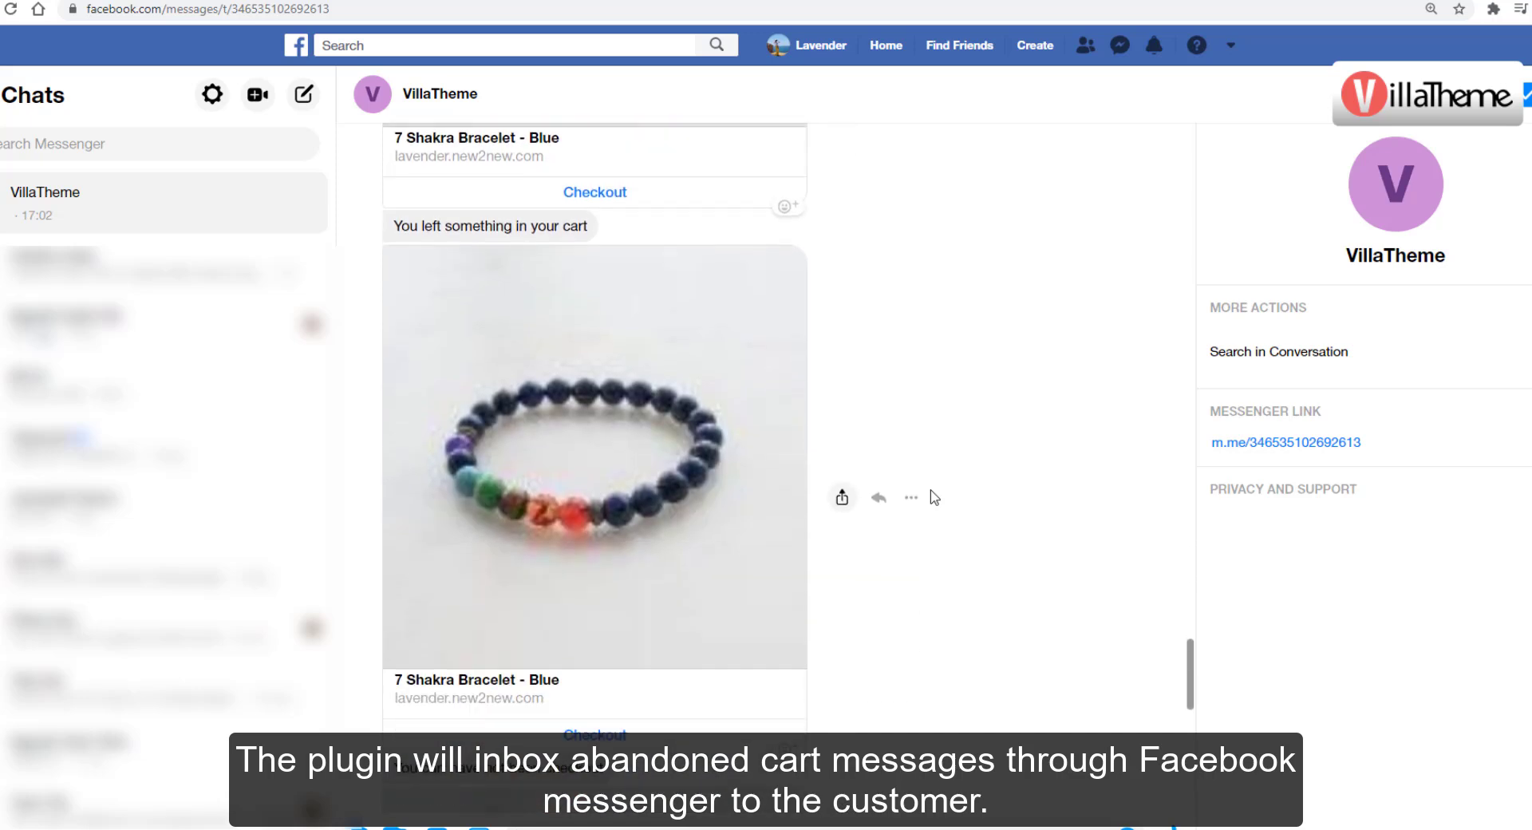
scroll(935, 497, "down", 1)
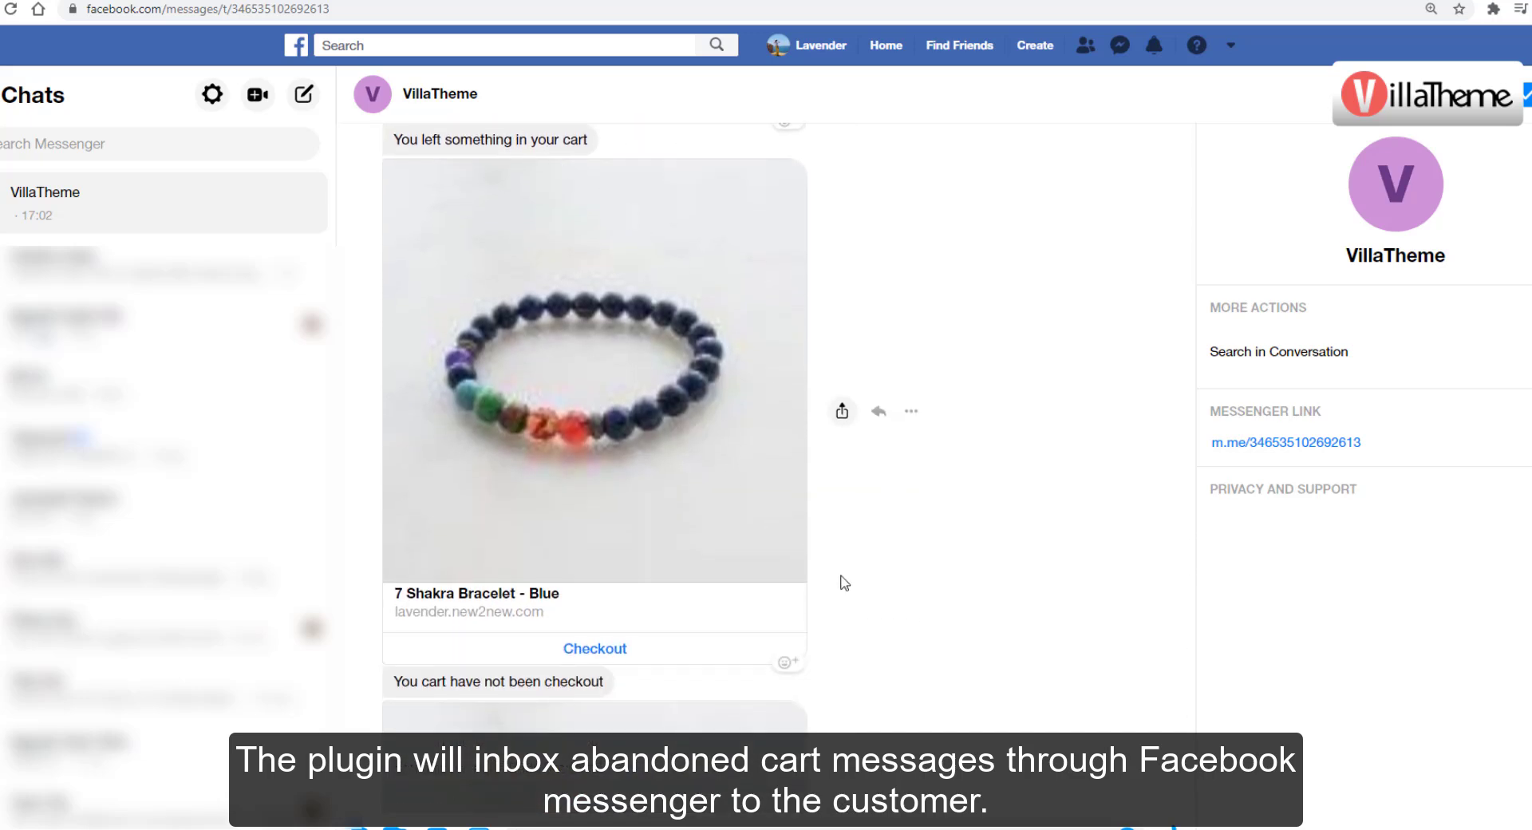
scroll(843, 580, "down", 5)
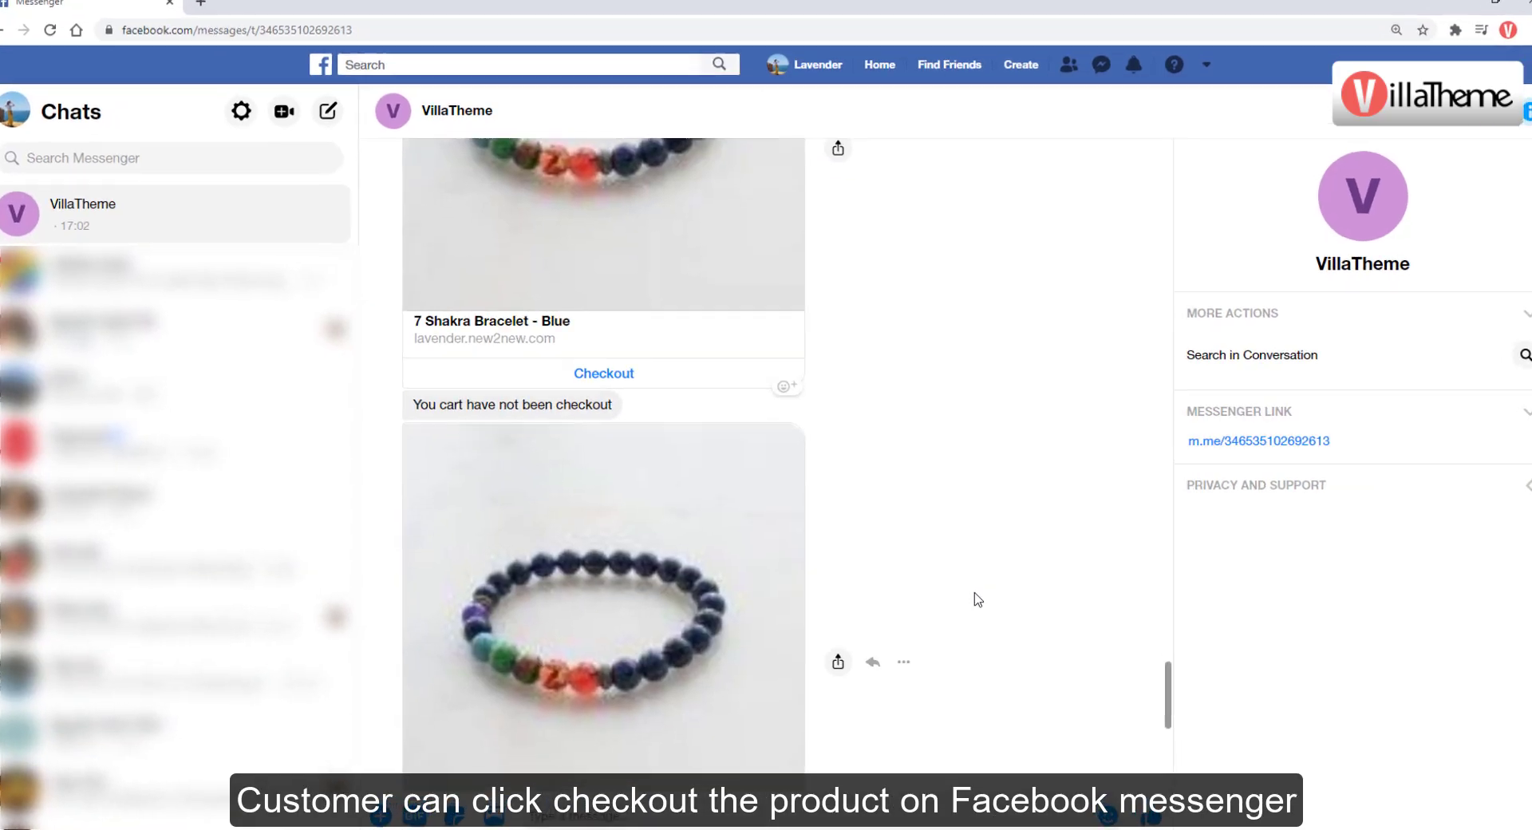
scroll(974, 599, "down", 3)
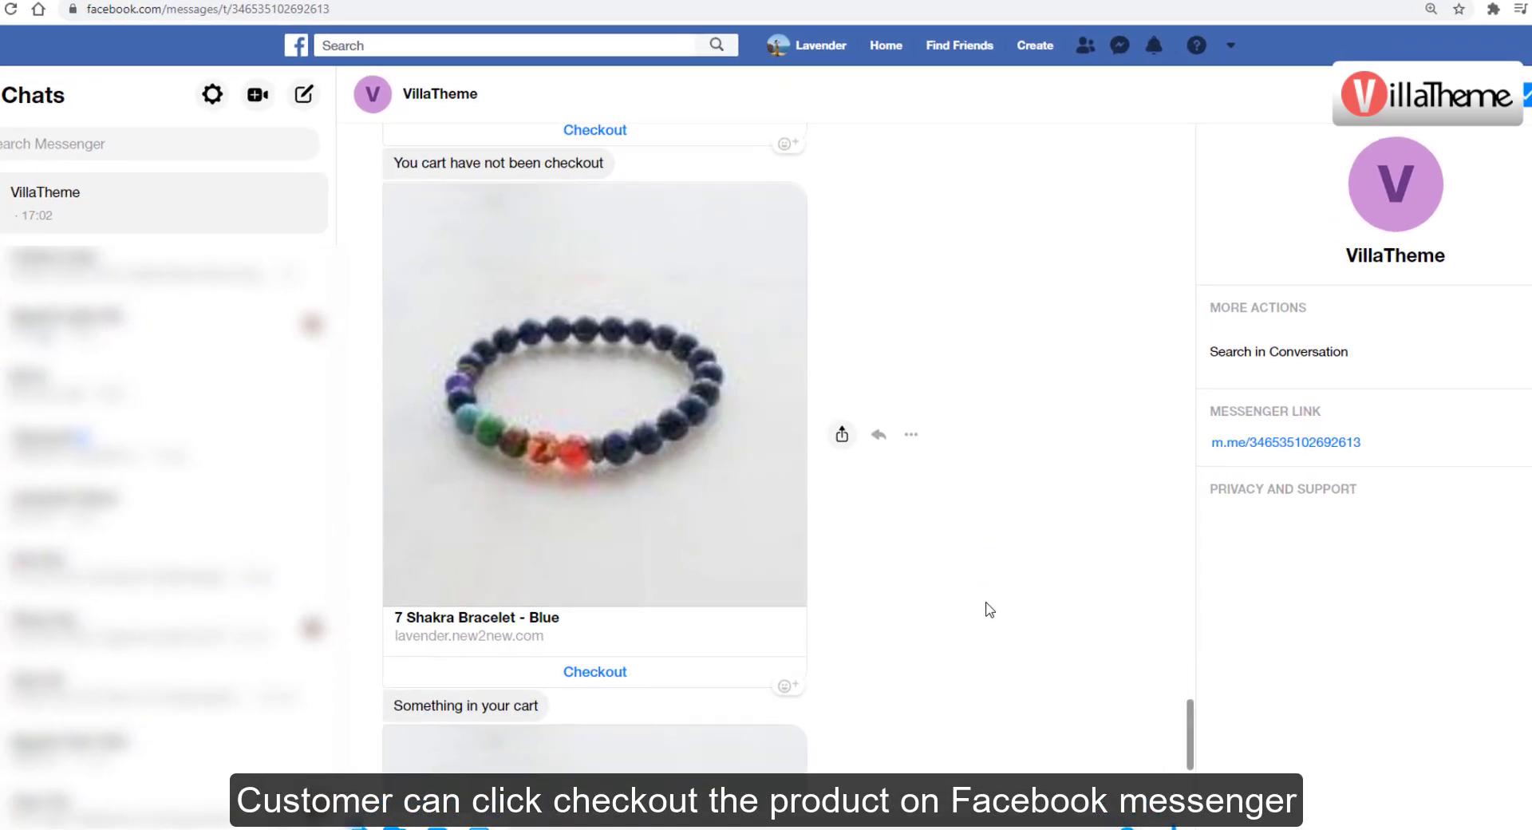
left_click(626, 673)
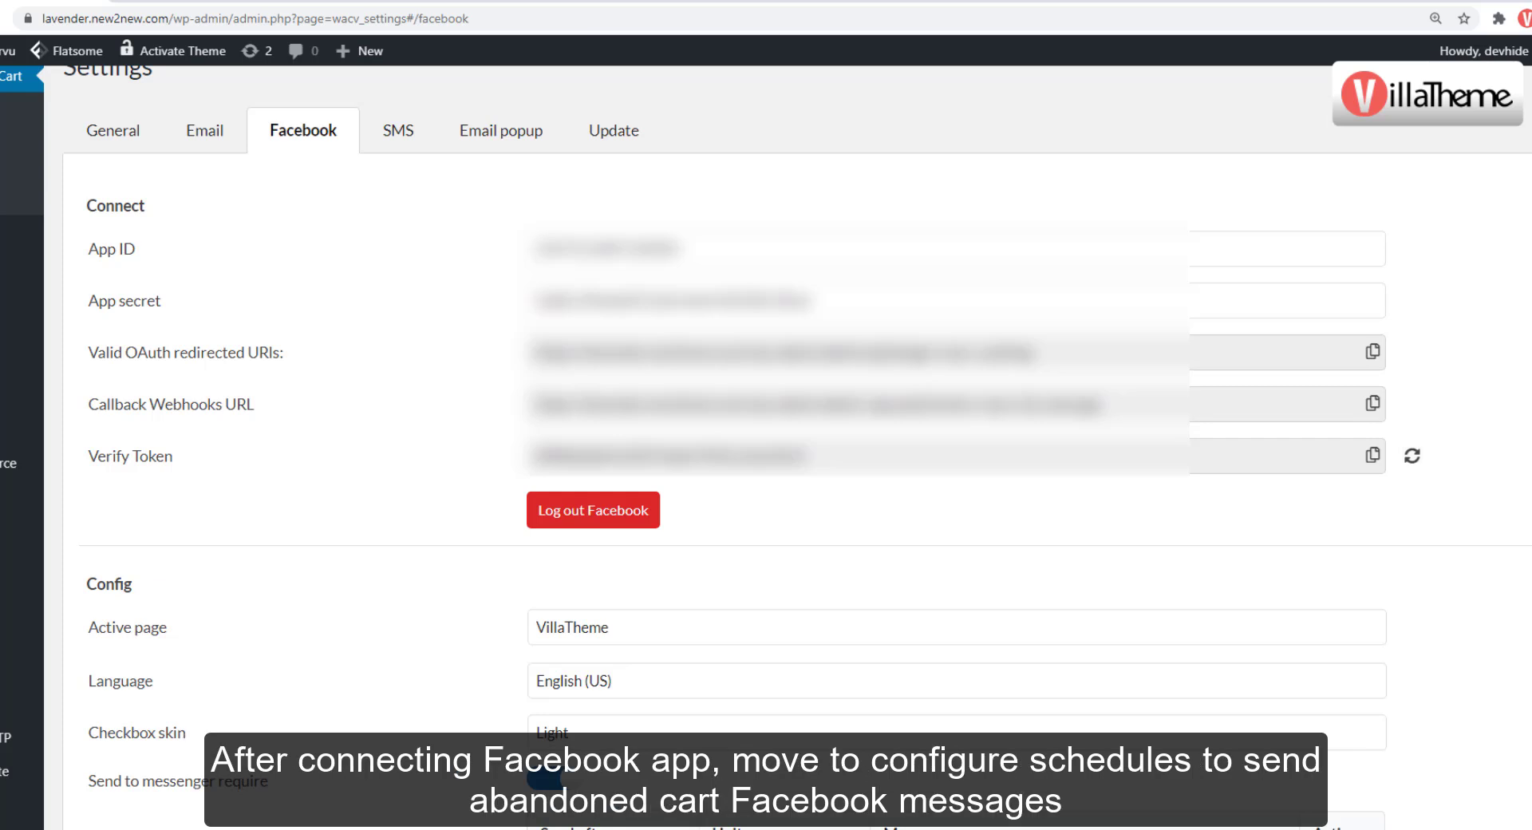
Step: Show the connectable Facebook pages and toggle the Messenger opt-in requirement off and back on
scroll(797, 444, "down", 5)
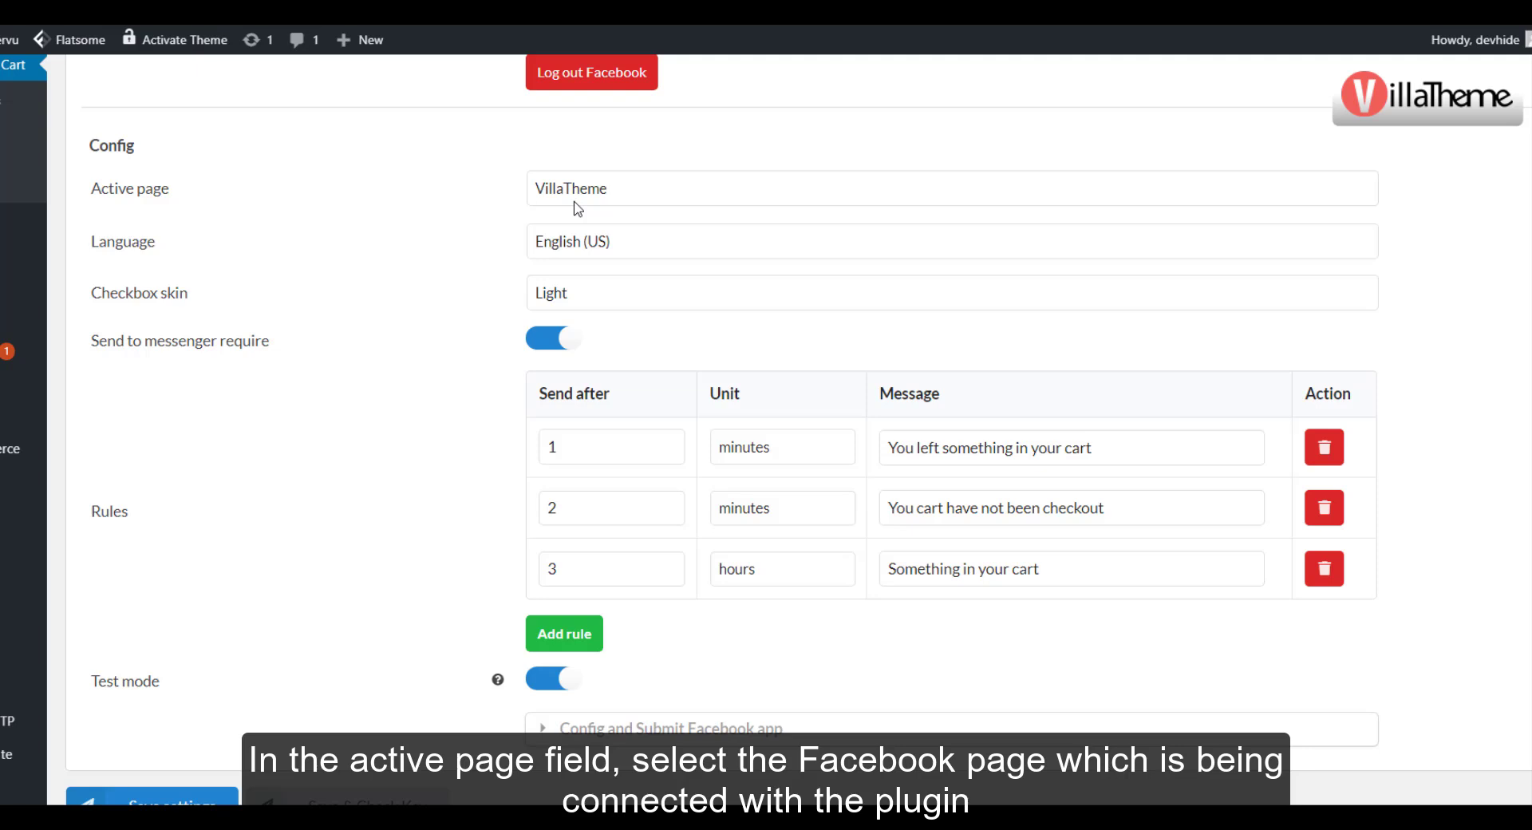
left_click(578, 206)
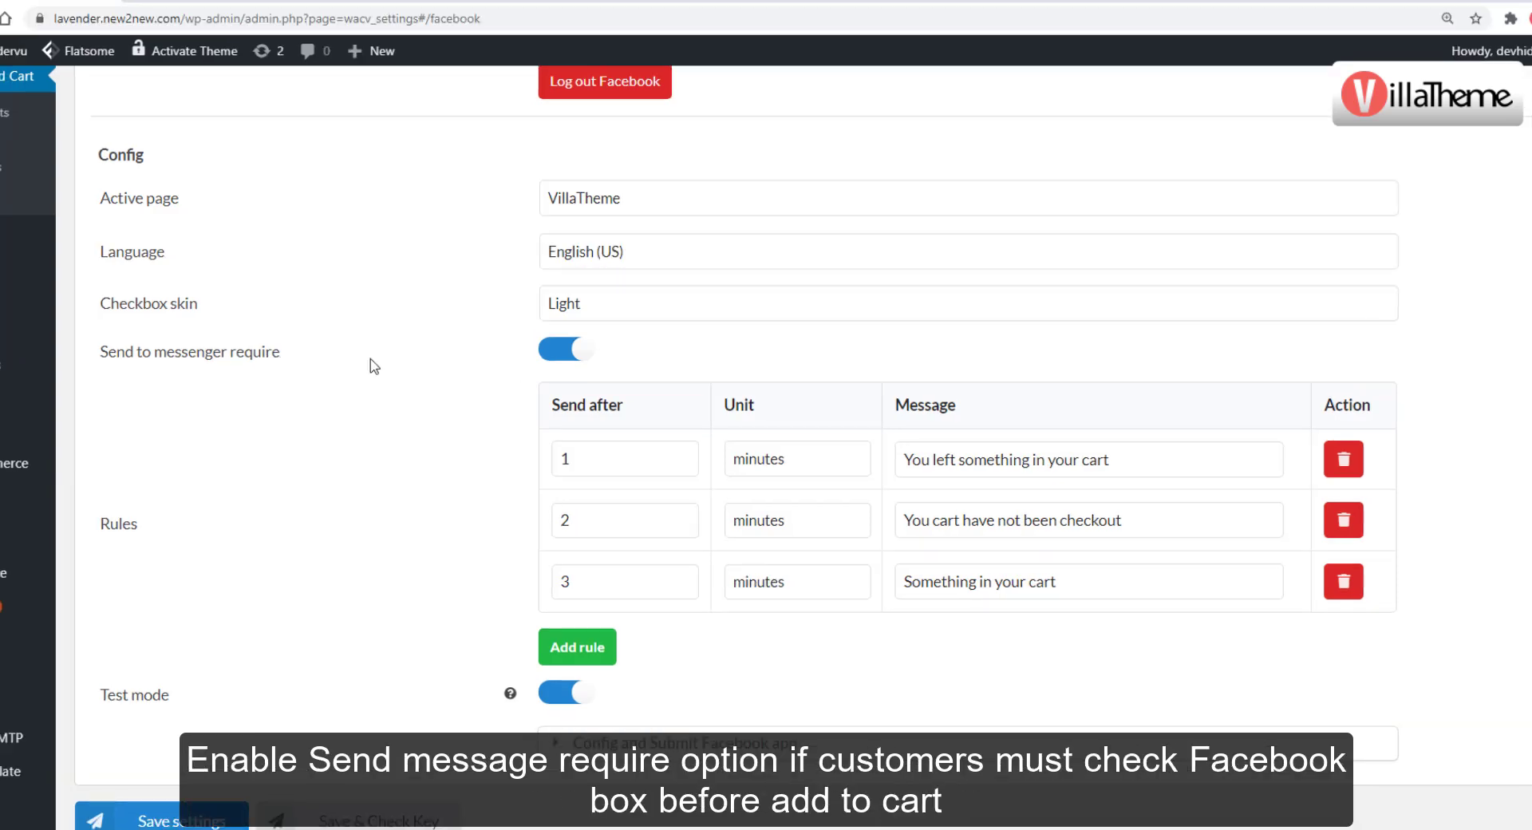
left_click(560, 360)
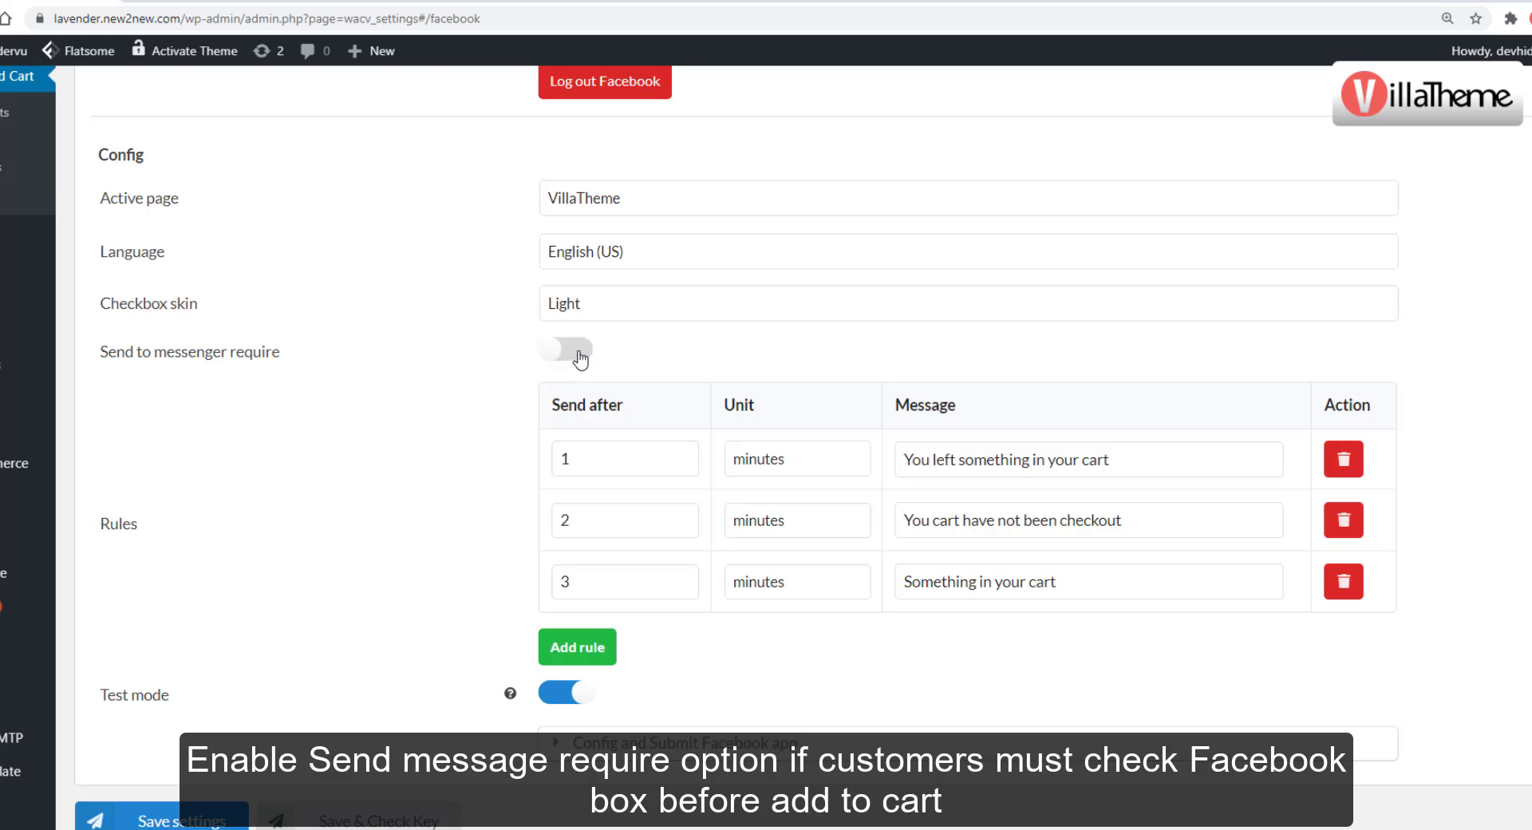
left_click(577, 356)
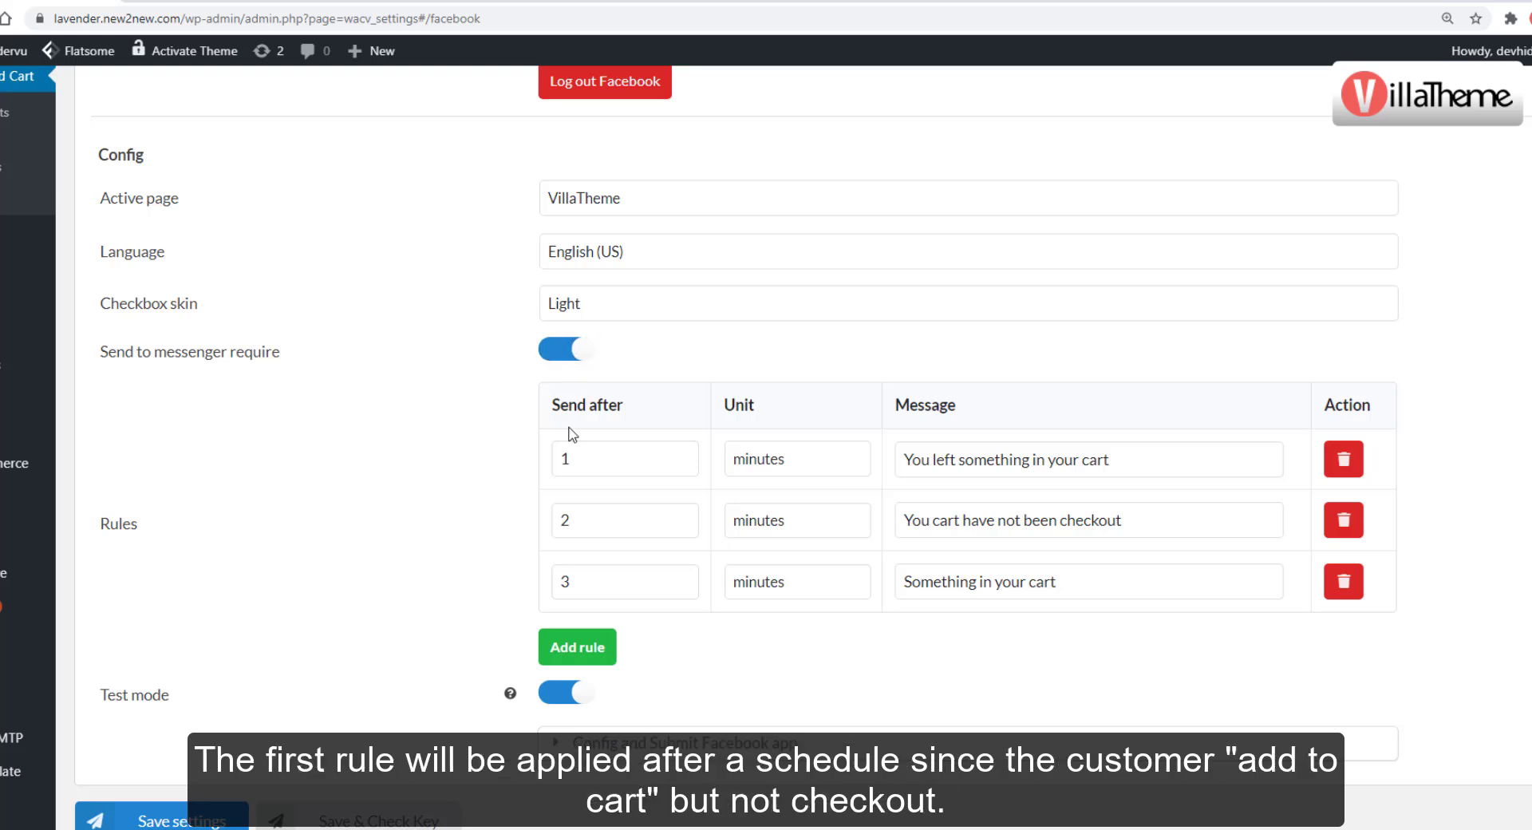
Step: Set the three rules' Send after delays to 15 minutes, 1 hours and 24 hours
scroll(798, 446, "down", 2)
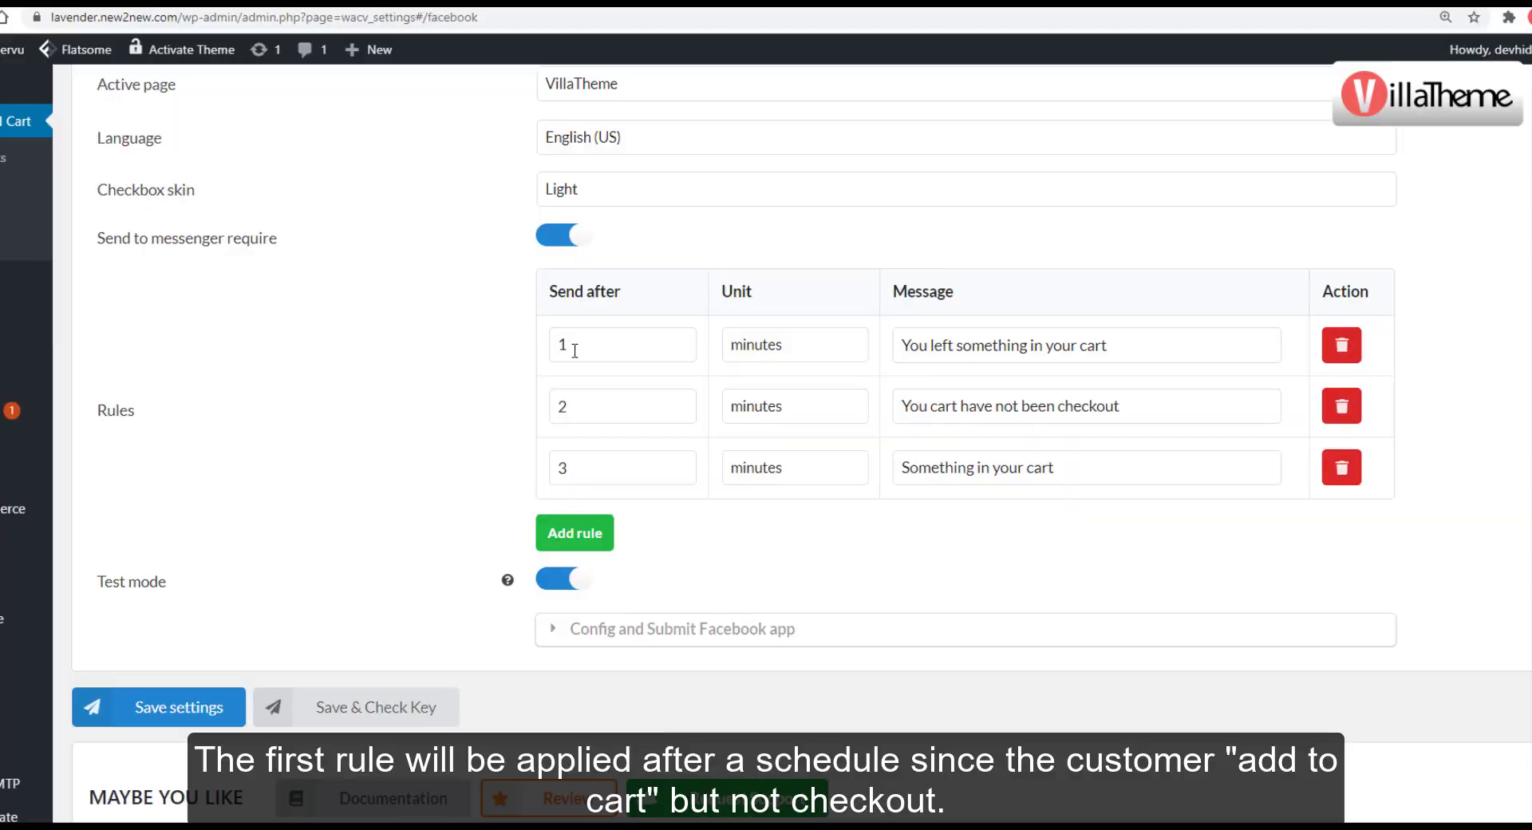
left_click(575, 349)
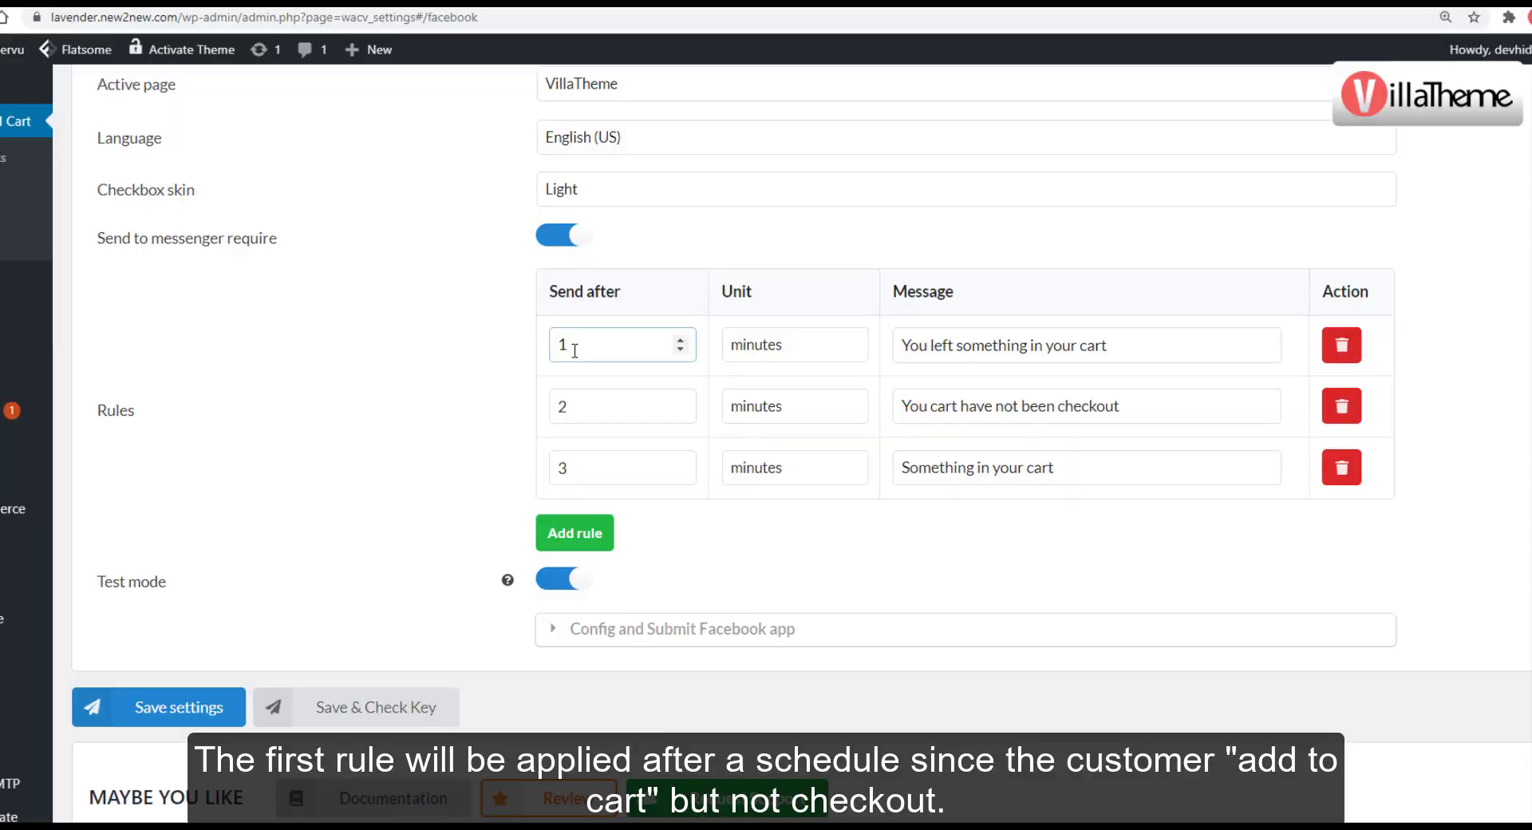
type("5")
left_click_drag(579, 403, 549, 416)
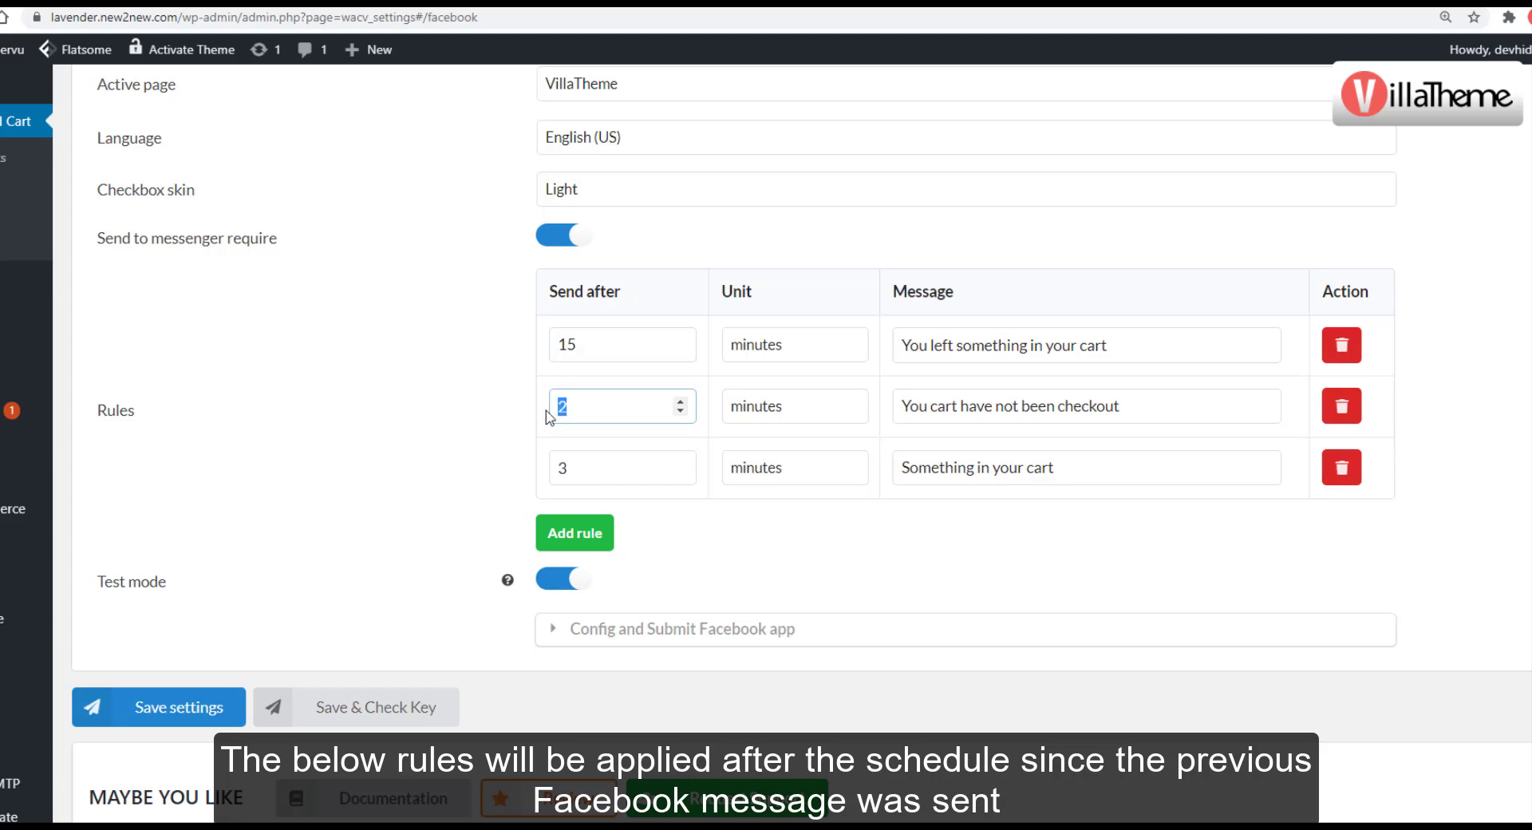
type("1")
left_click(750, 406)
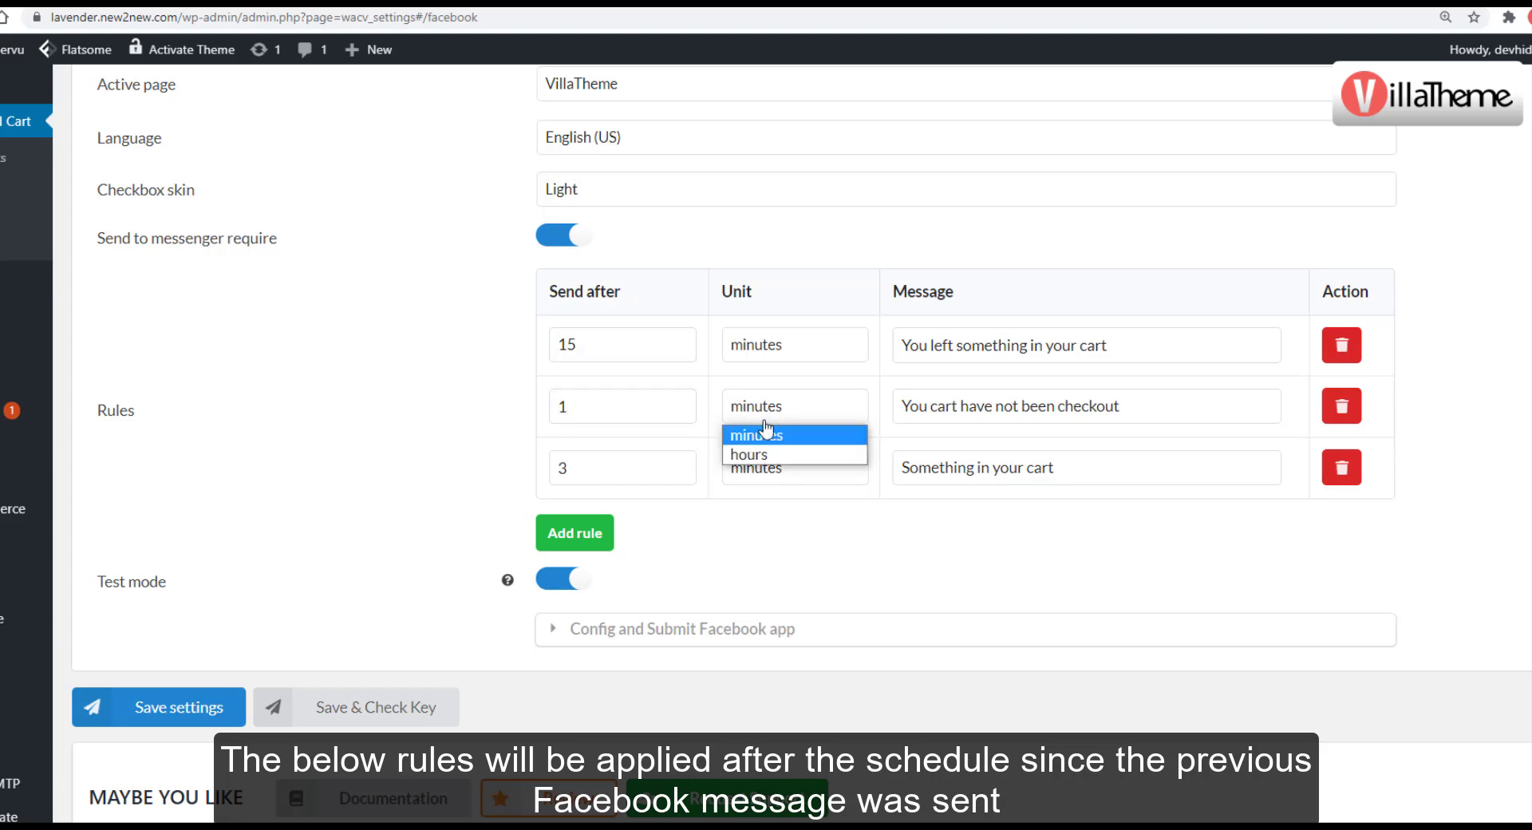
left_click(758, 452)
left_click_drag(678, 467, 537, 475)
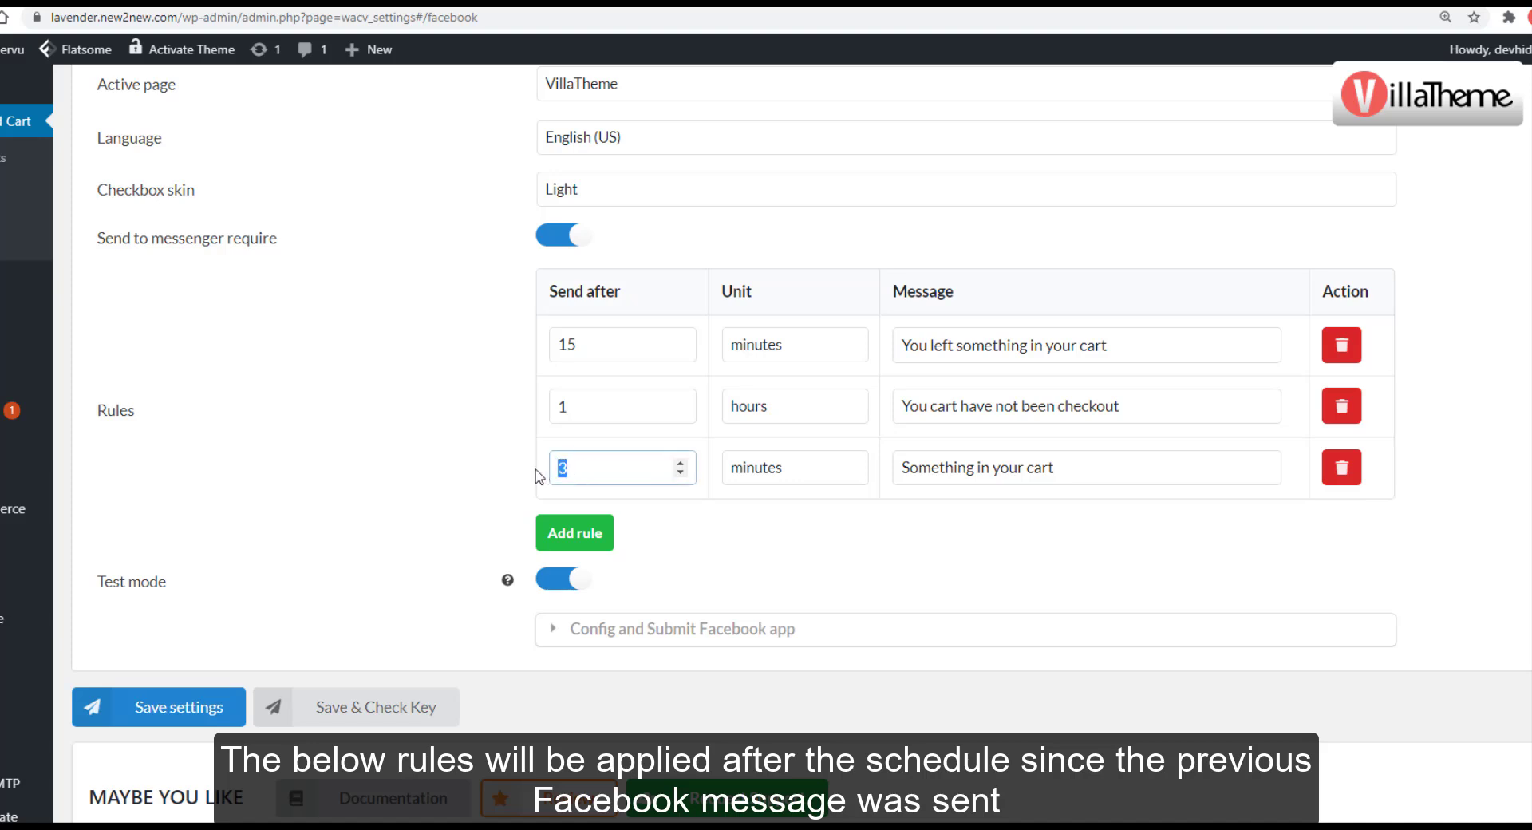
type("24")
left_click(771, 477)
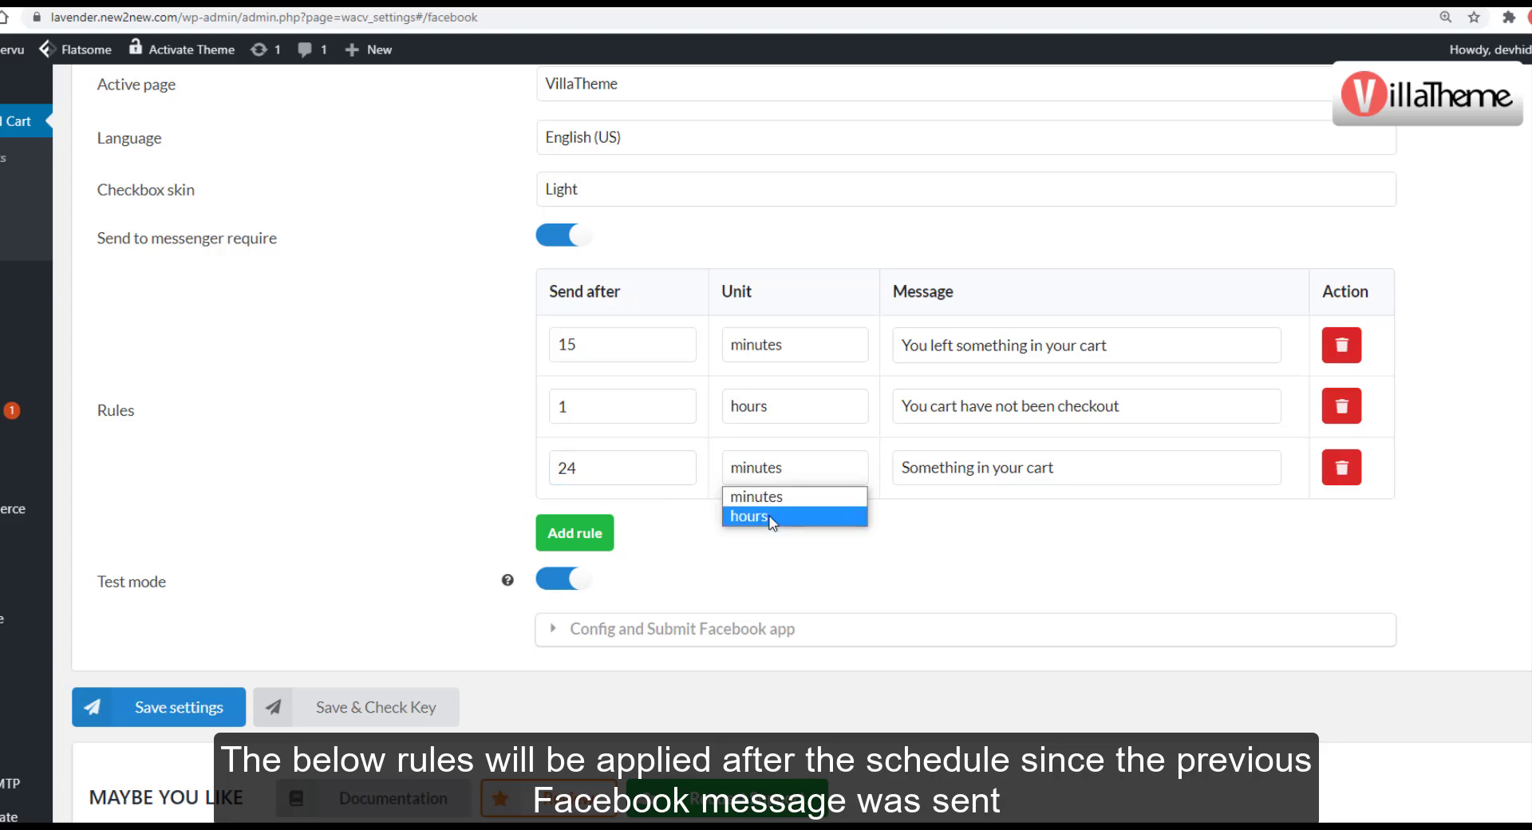
left_click(770, 518)
Step: Add and delete an extra empty rule, then toggle Test mode off and back on
left_click(603, 542)
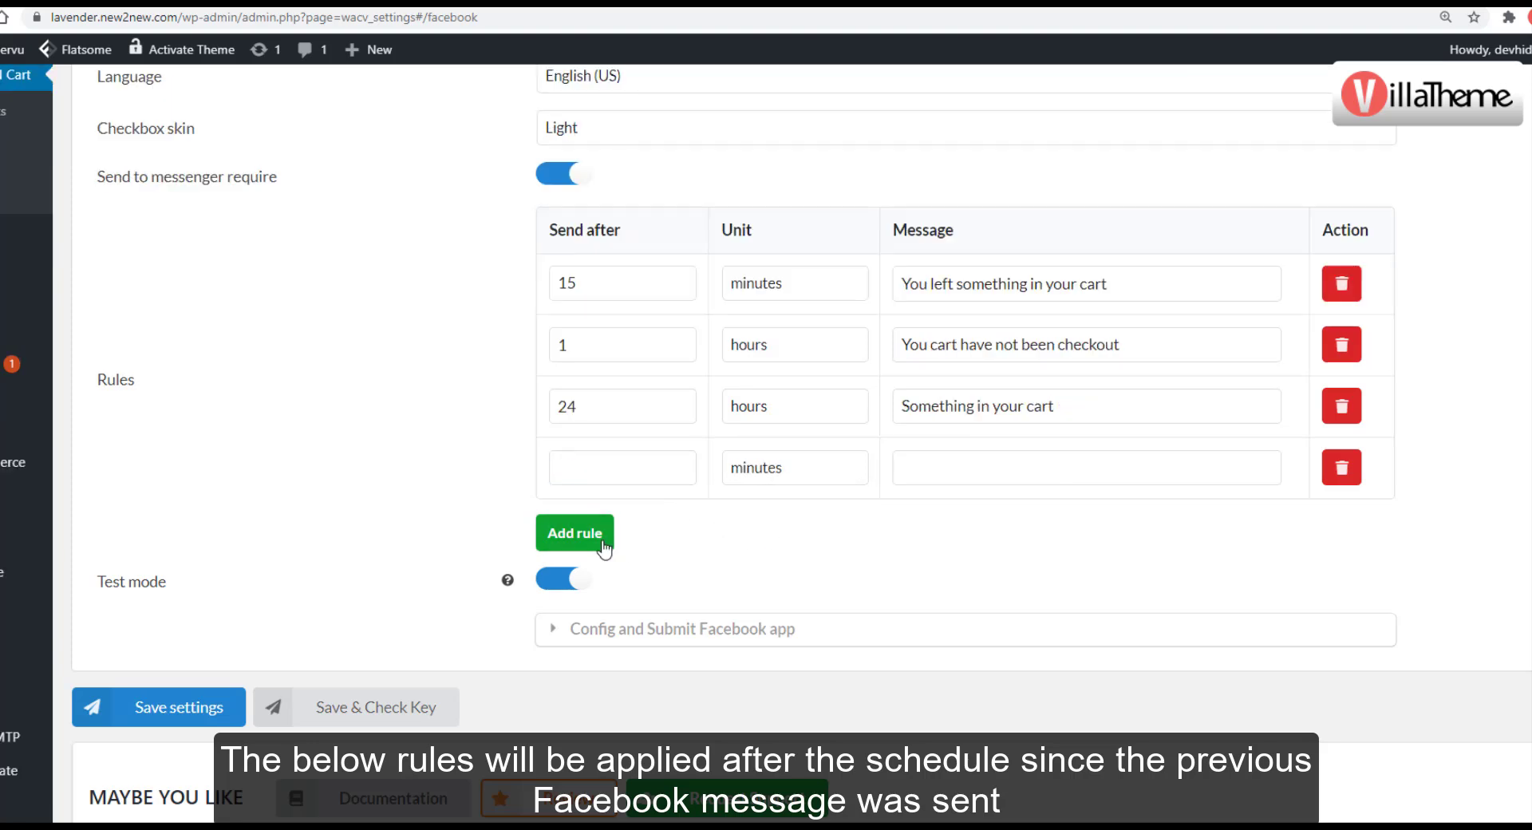
left_click(1334, 472)
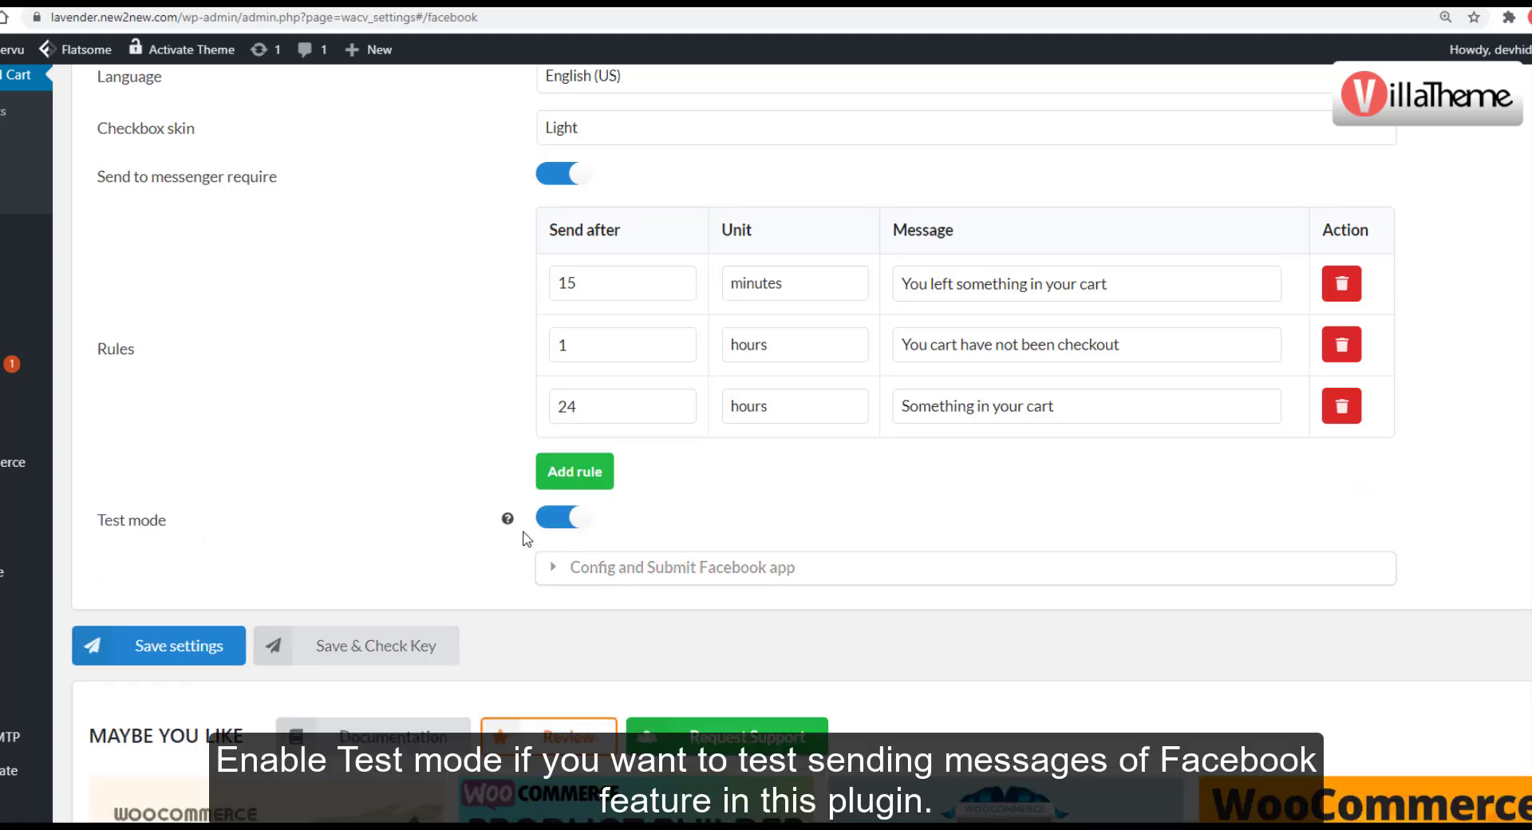
left_click(552, 528)
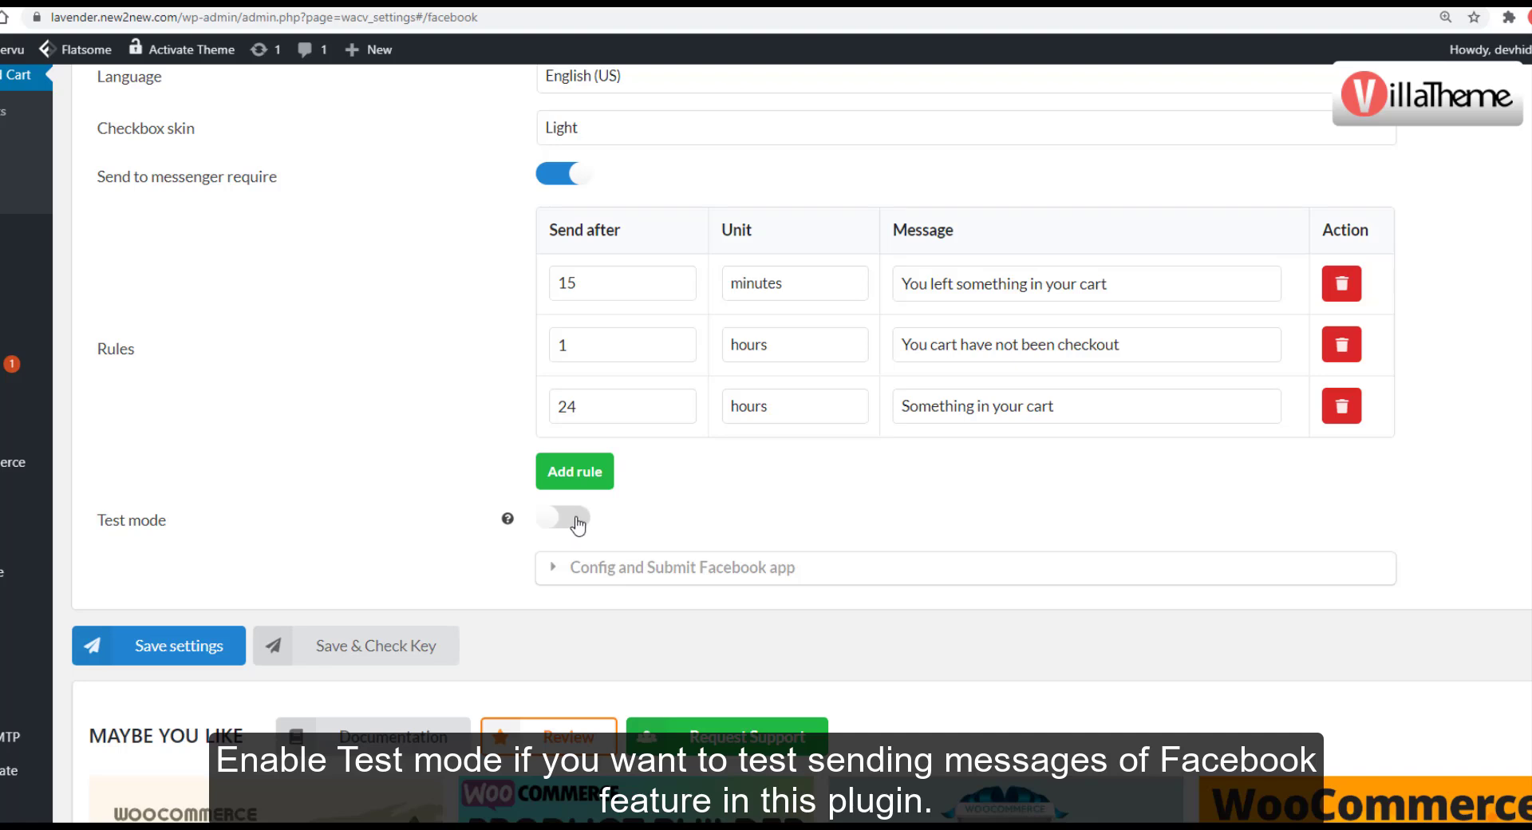
left_click(576, 522)
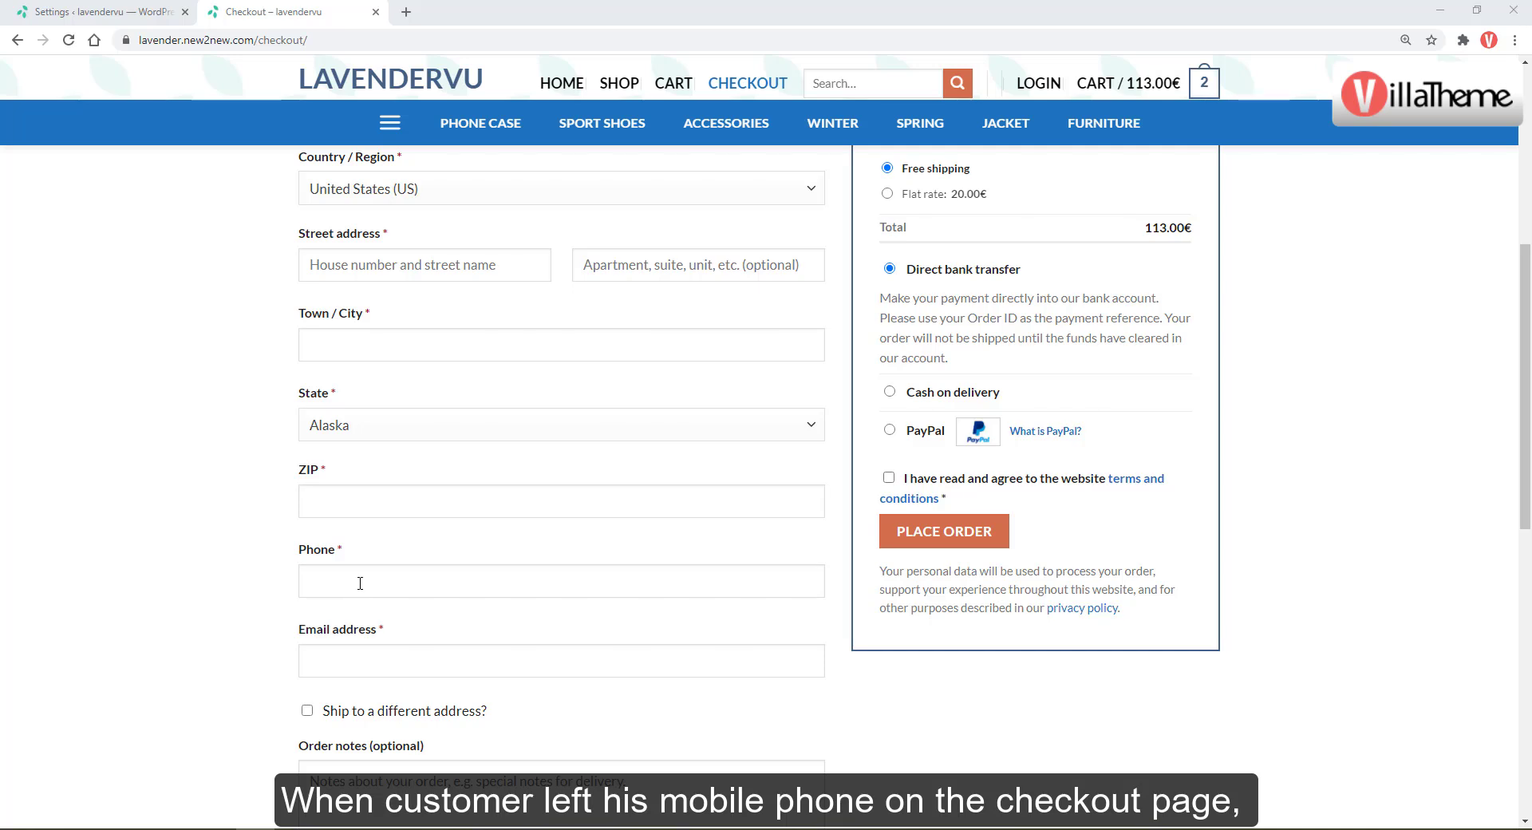
Step: Place the cursor in the checkout form's Phone field to enter the customer's phone number
left_click(360, 583)
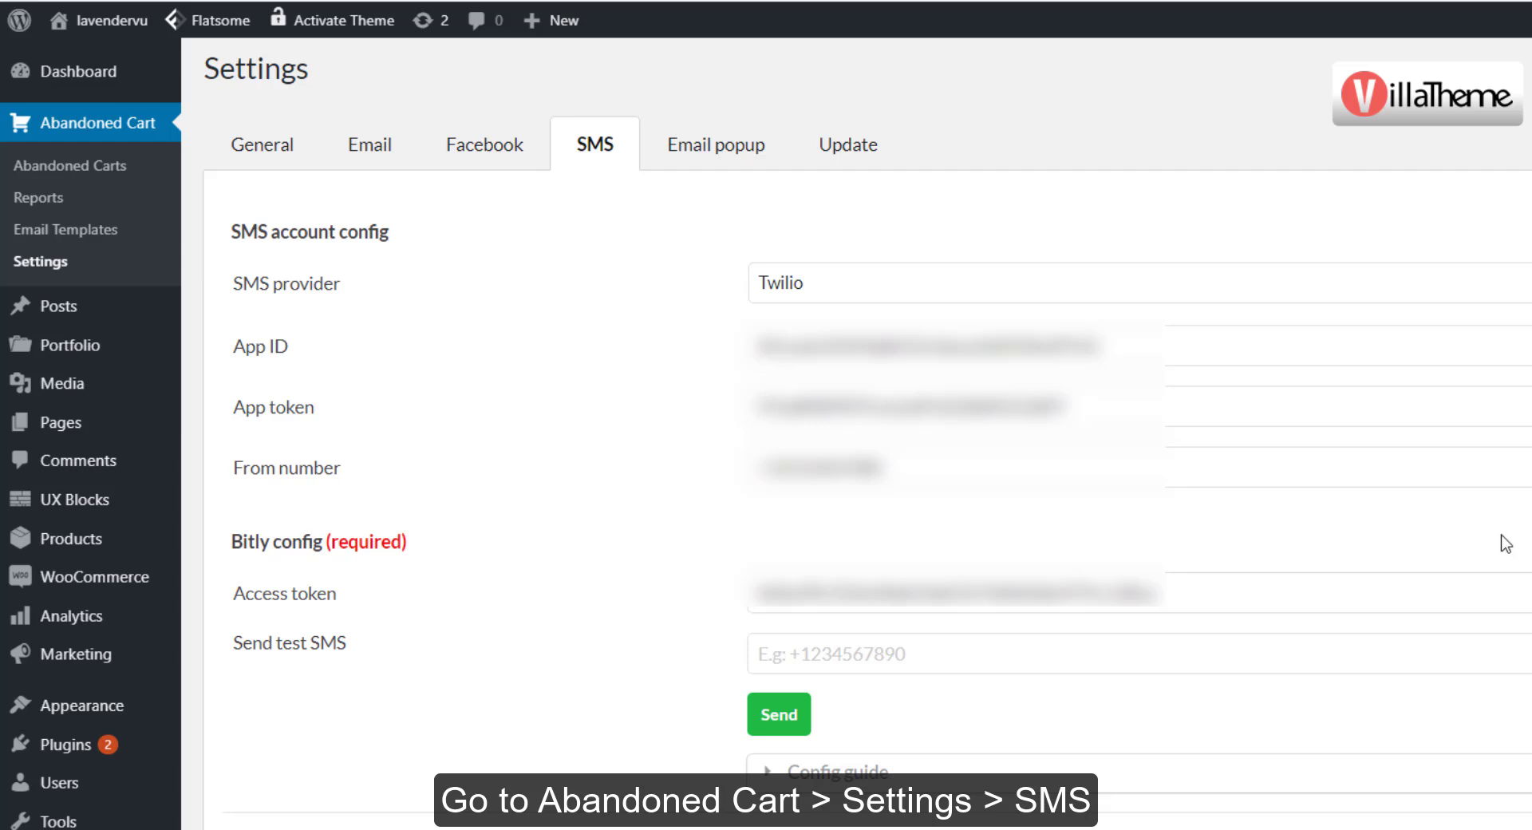
left_click(1014, 289)
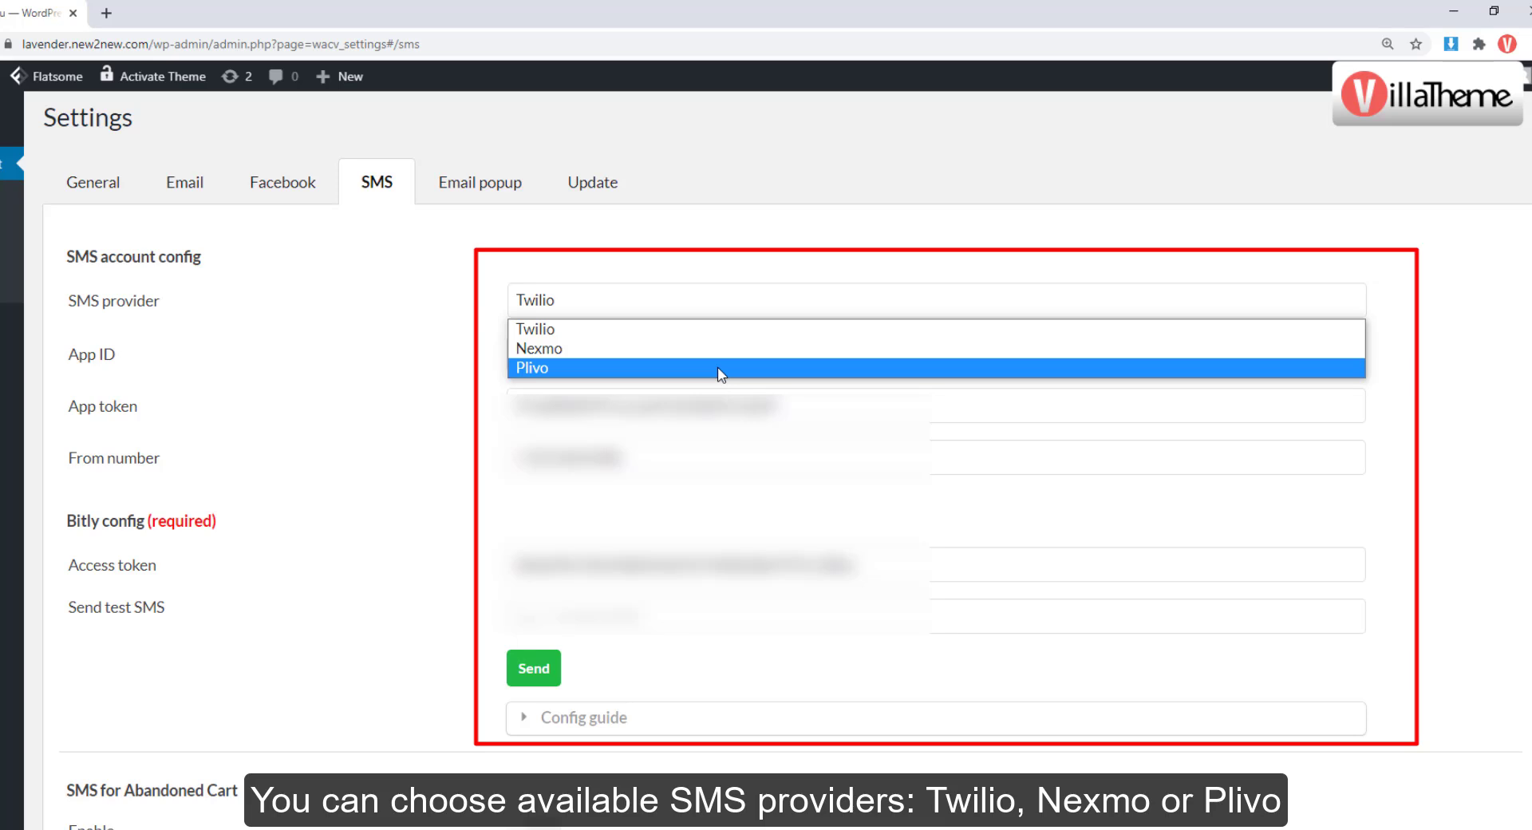
left_click(450, 355)
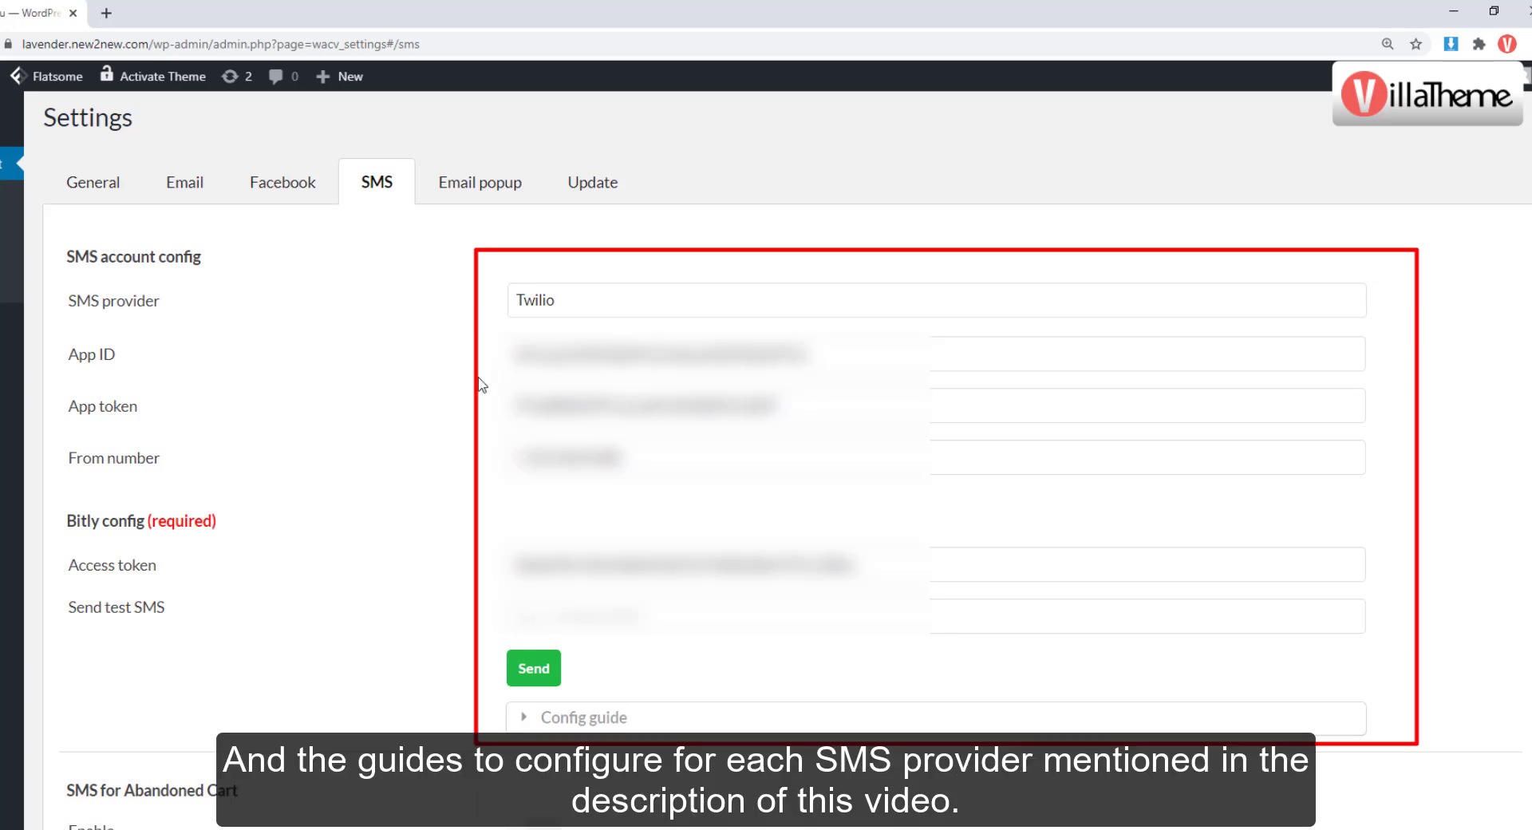
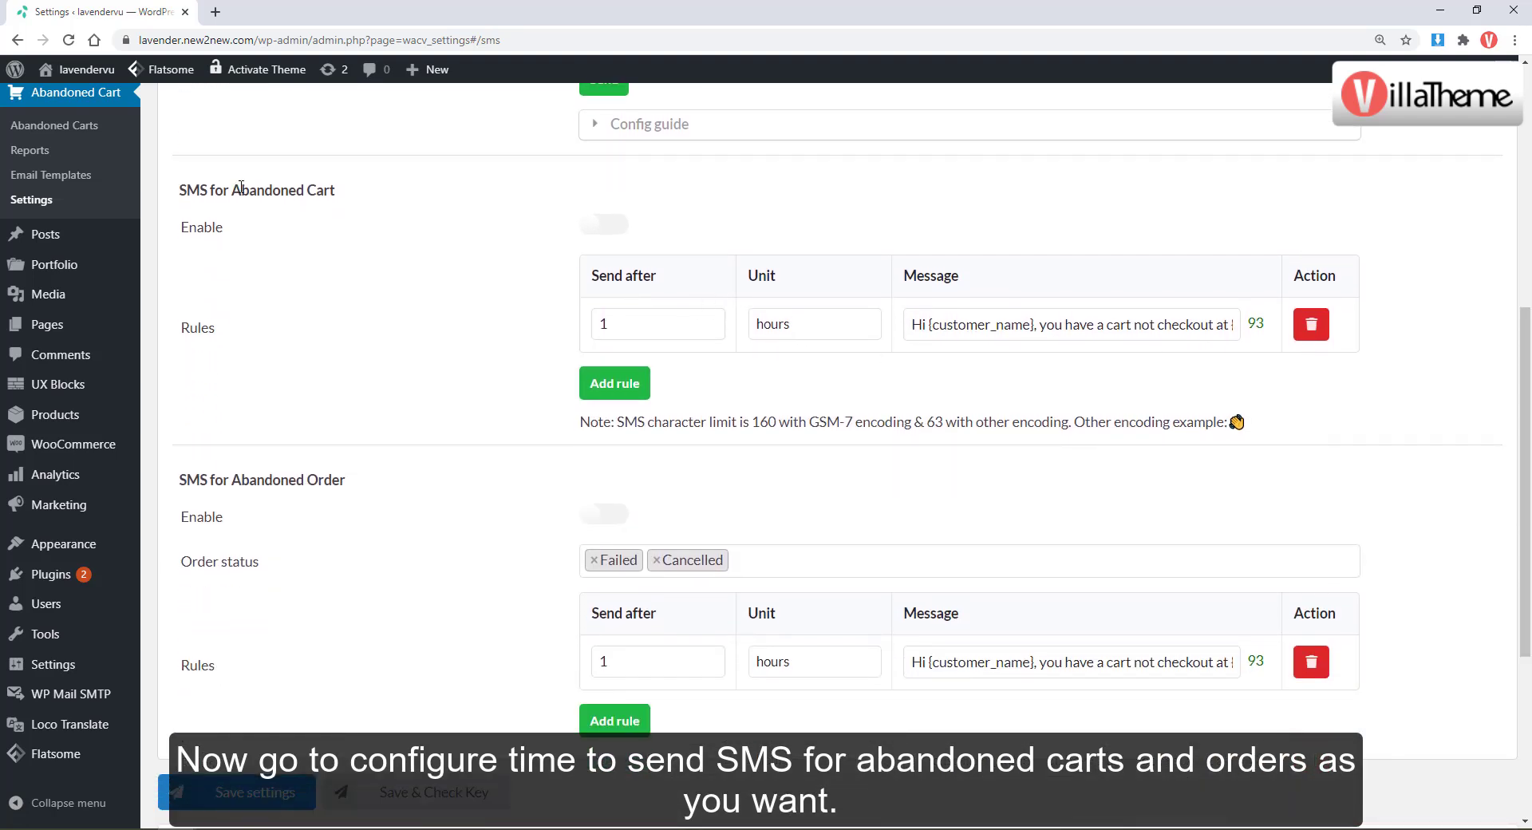
Step: Enable abandoned-cart SMS and add a second rule sending after 24 hours
left_click(604, 224)
left_click(613, 386)
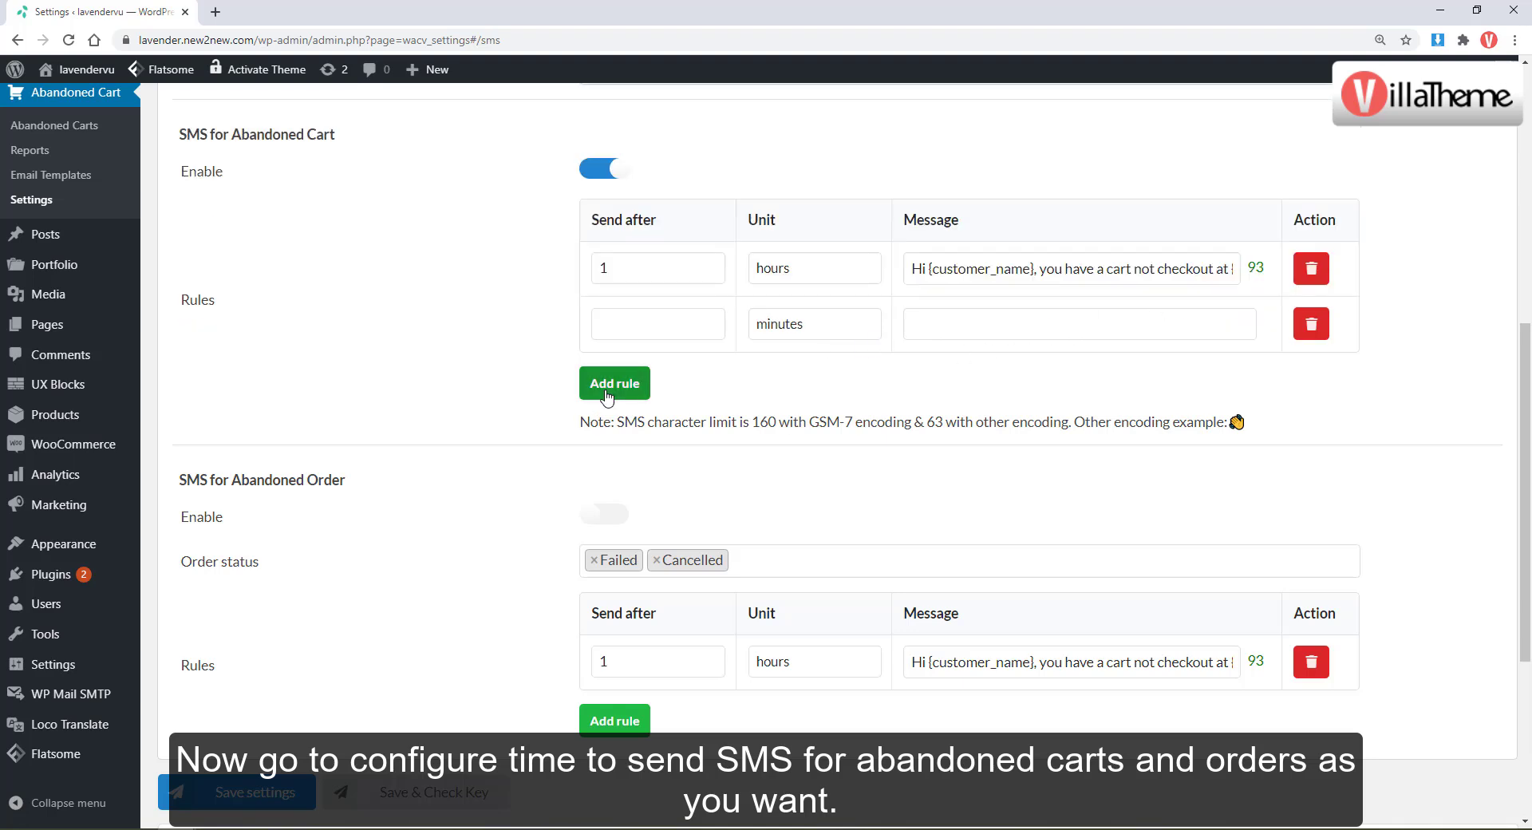
left_click(628, 326)
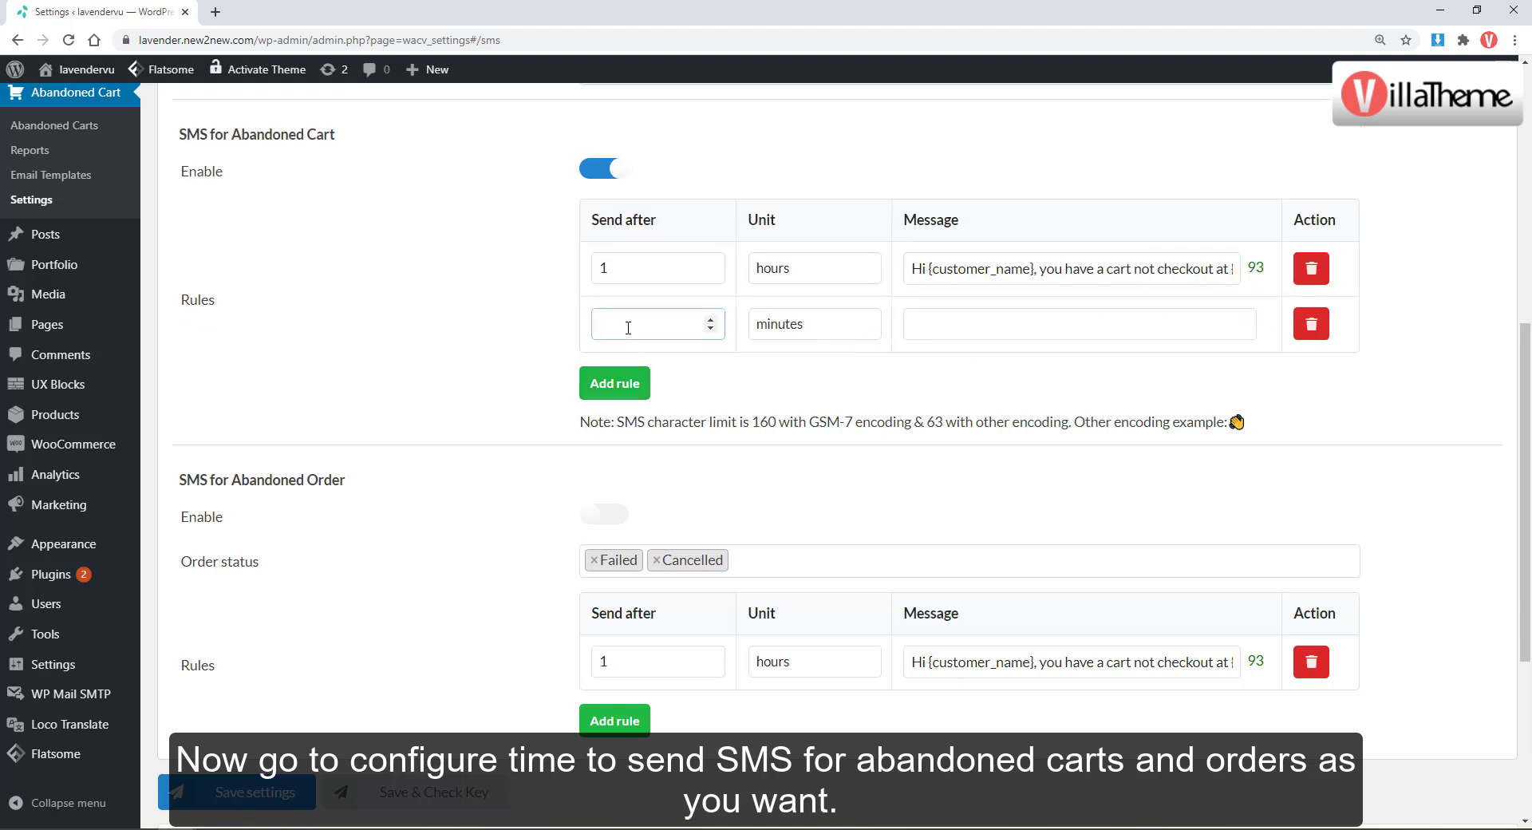
left_click(833, 332)
left_click(804, 364)
Step: Write the new rule's message from the first rule's text: 'you need some help to compleate this order'
left_click(927, 325)
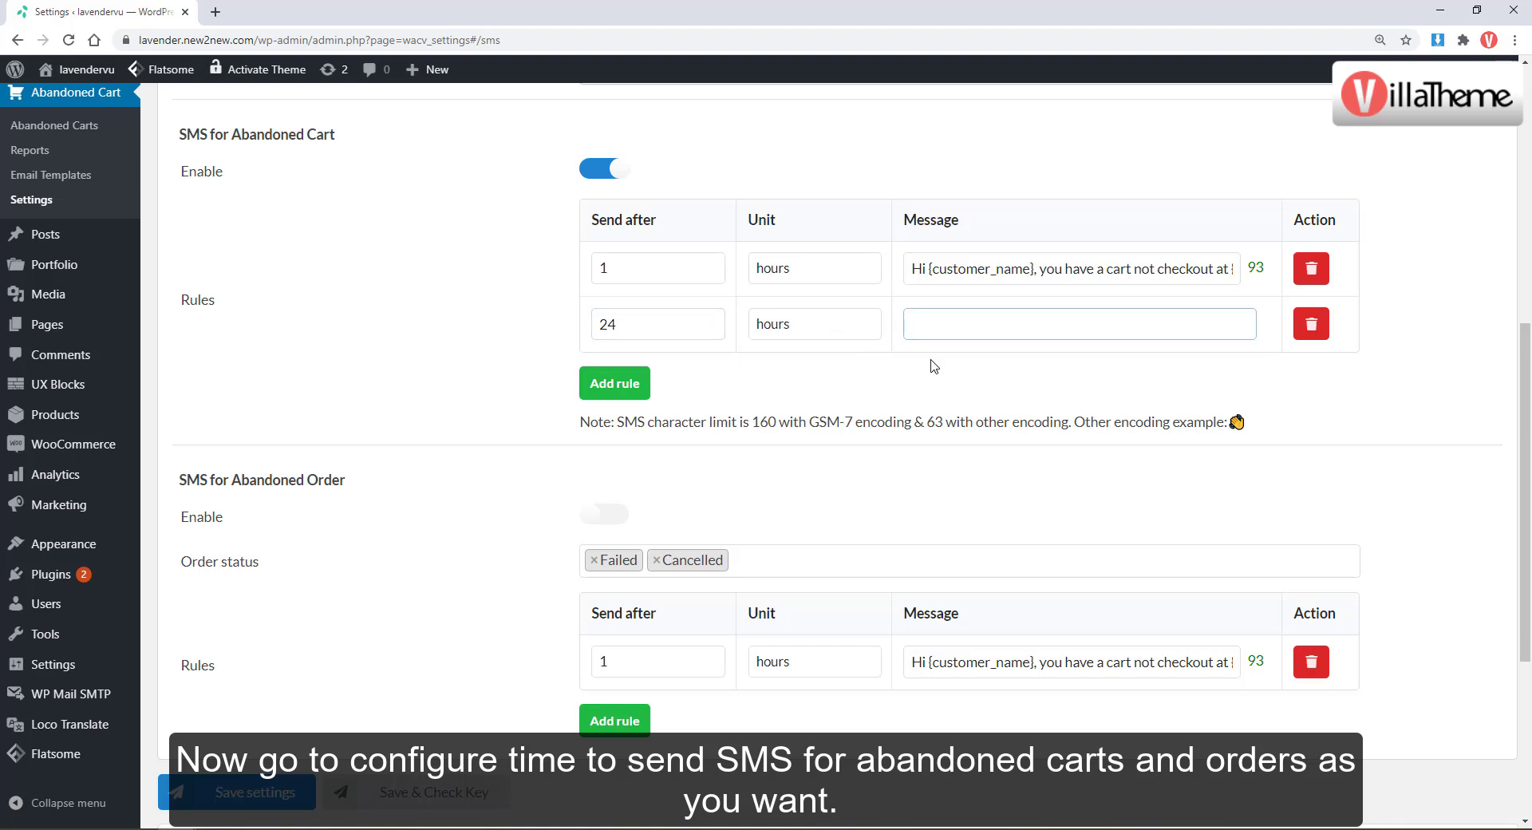
left_click(1143, 272)
key("ctrl+a")
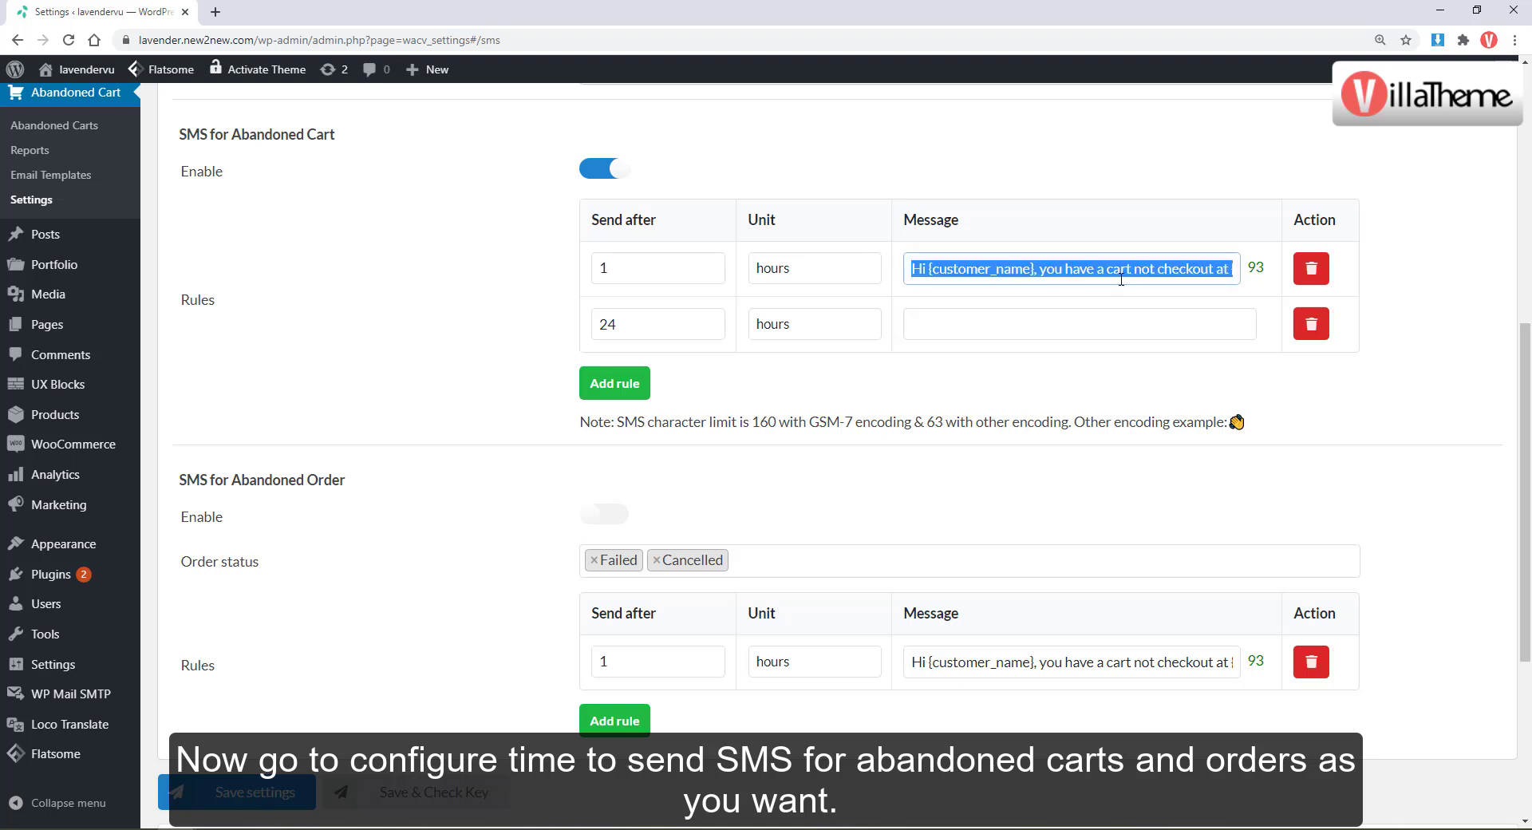
left_click(1045, 320)
type("Hi {customer_name}, you have a cart not checkout at {checkout_link}")
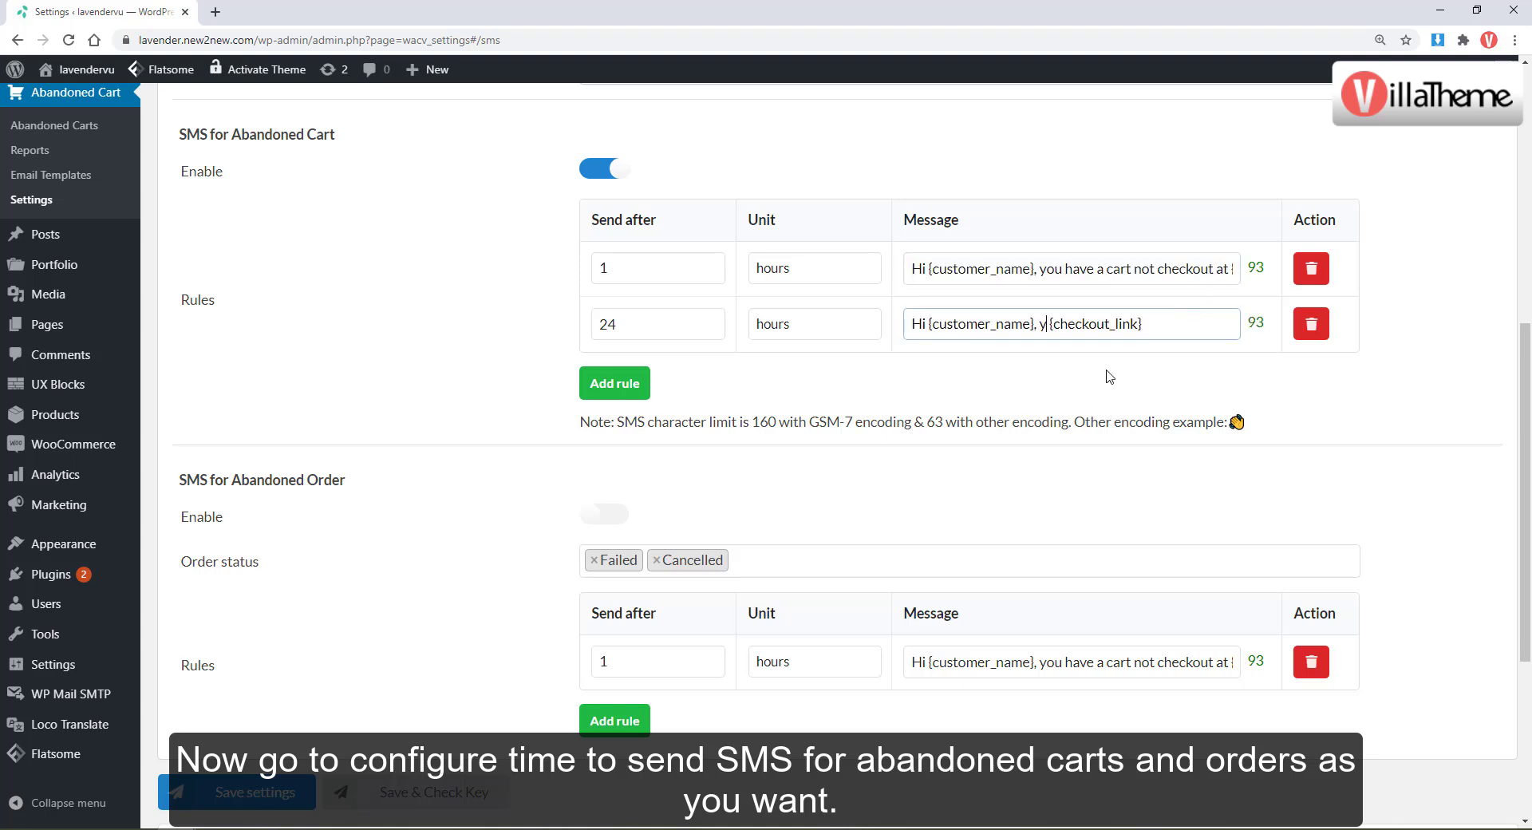
type("you need")
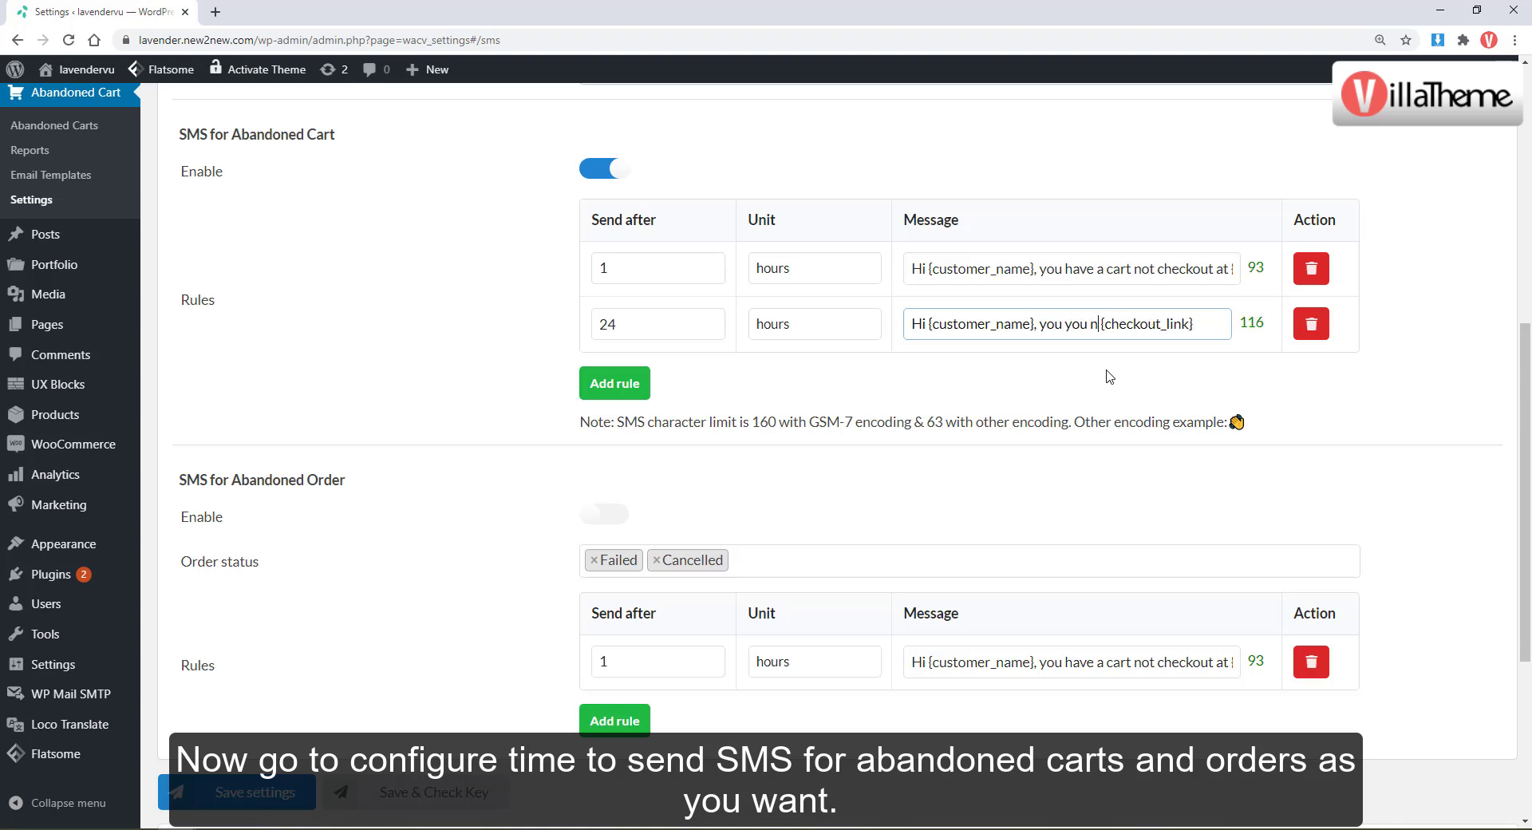
type(" some")
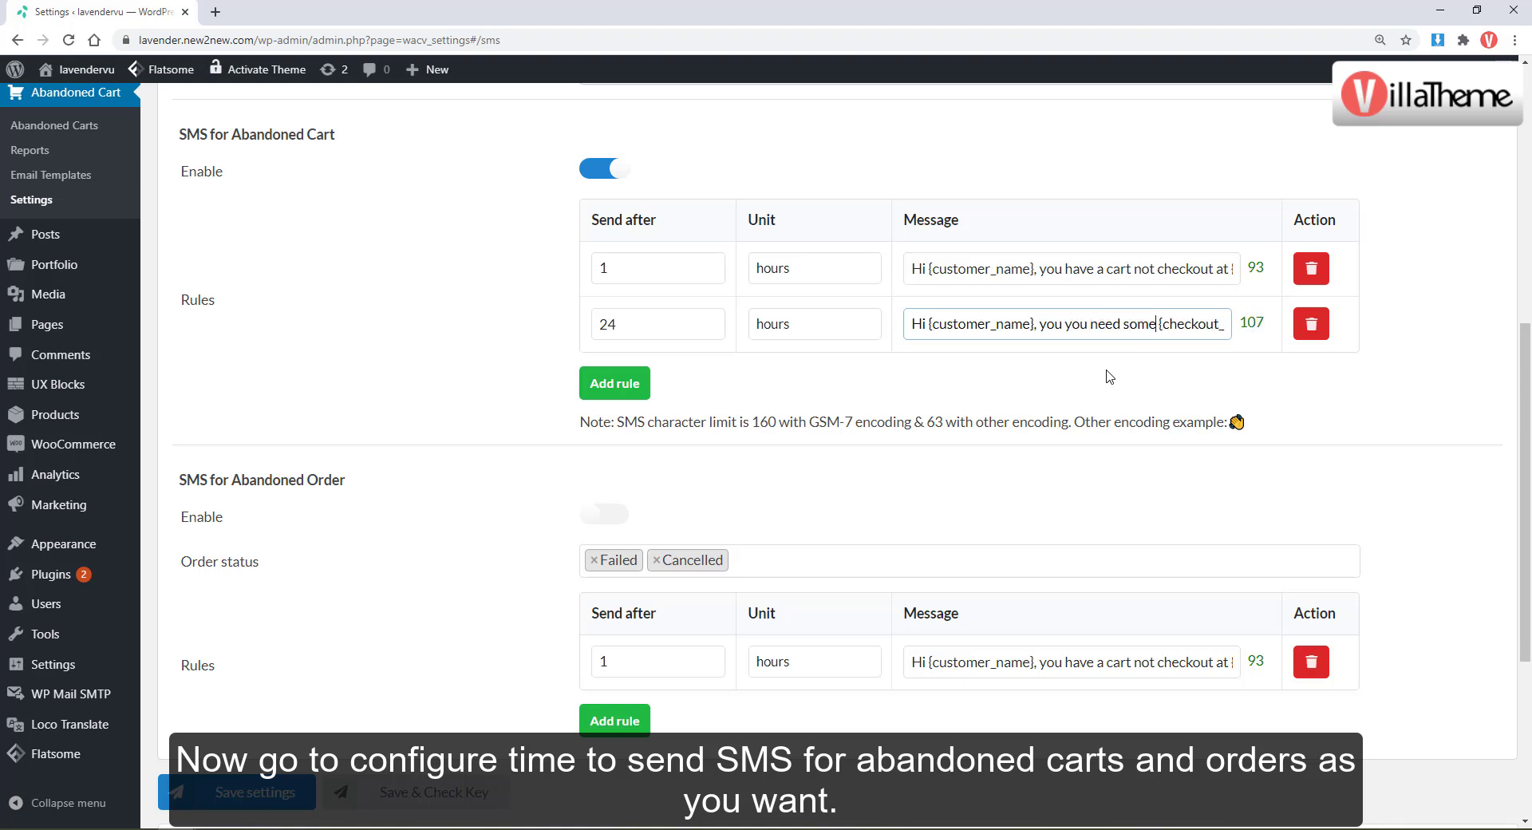
type(" help to complea")
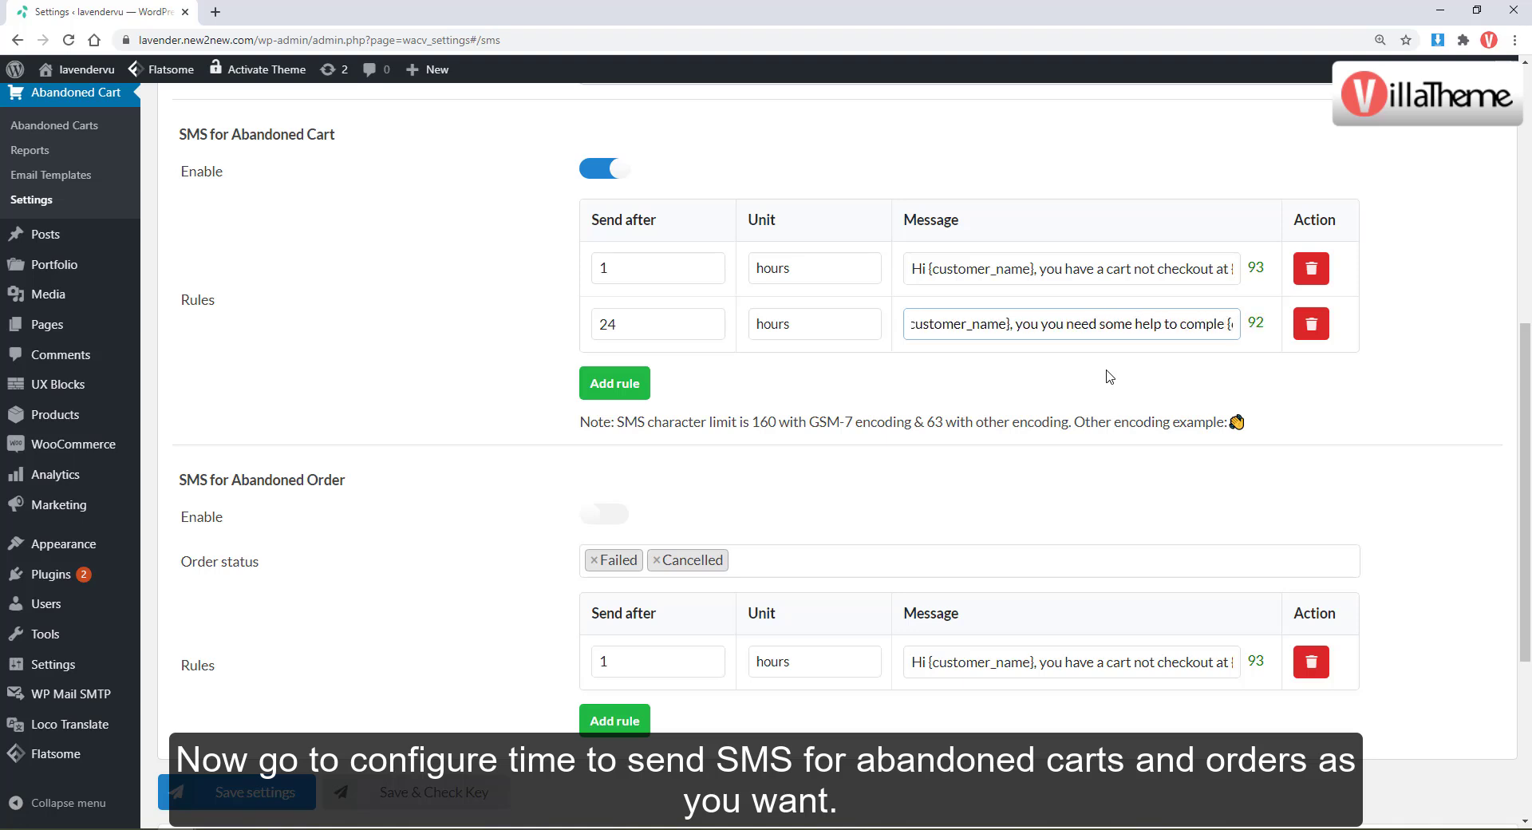
type("te")
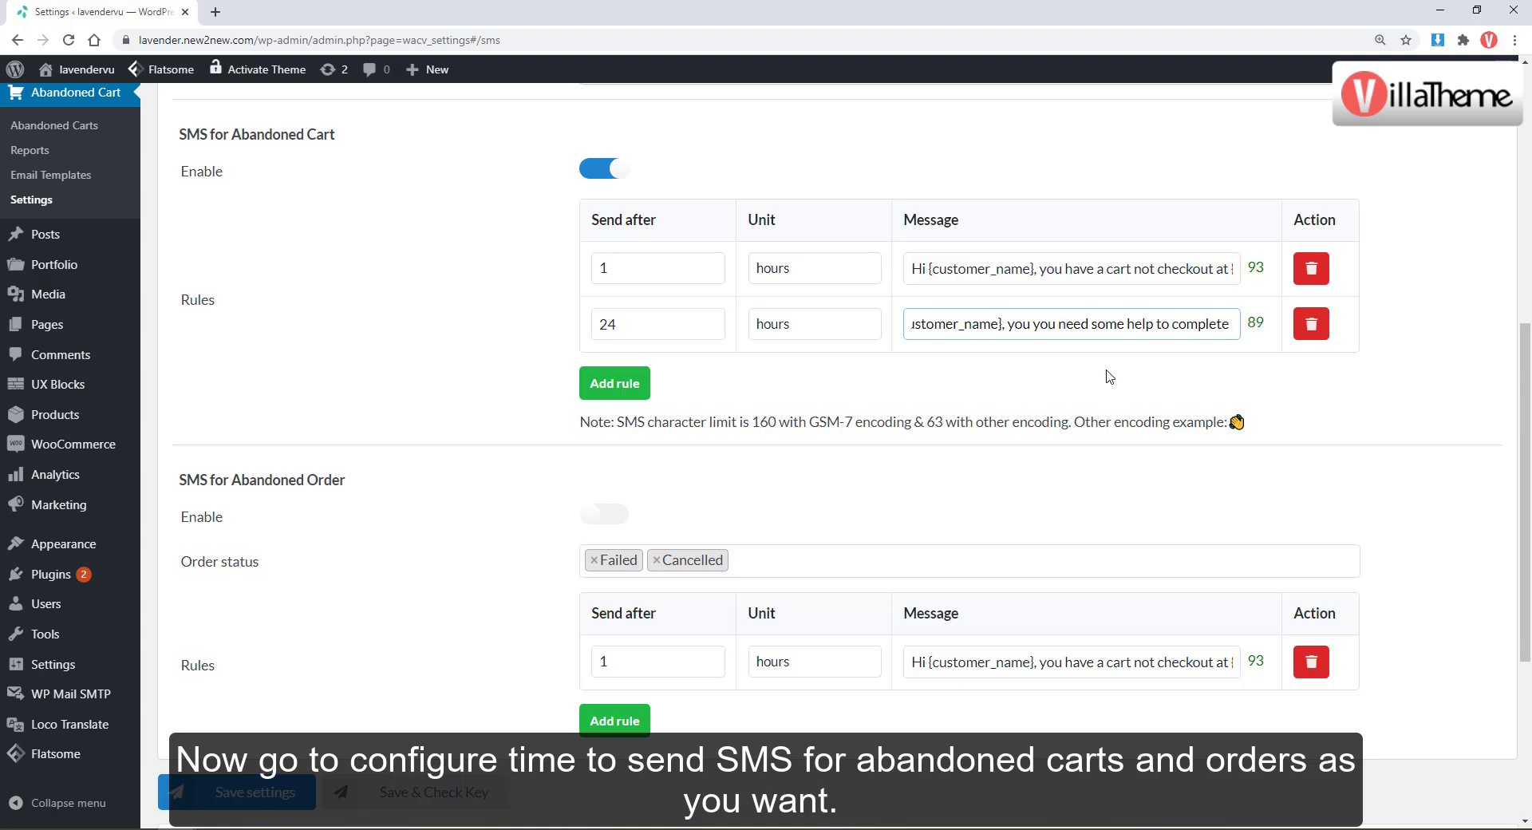
type(" this o")
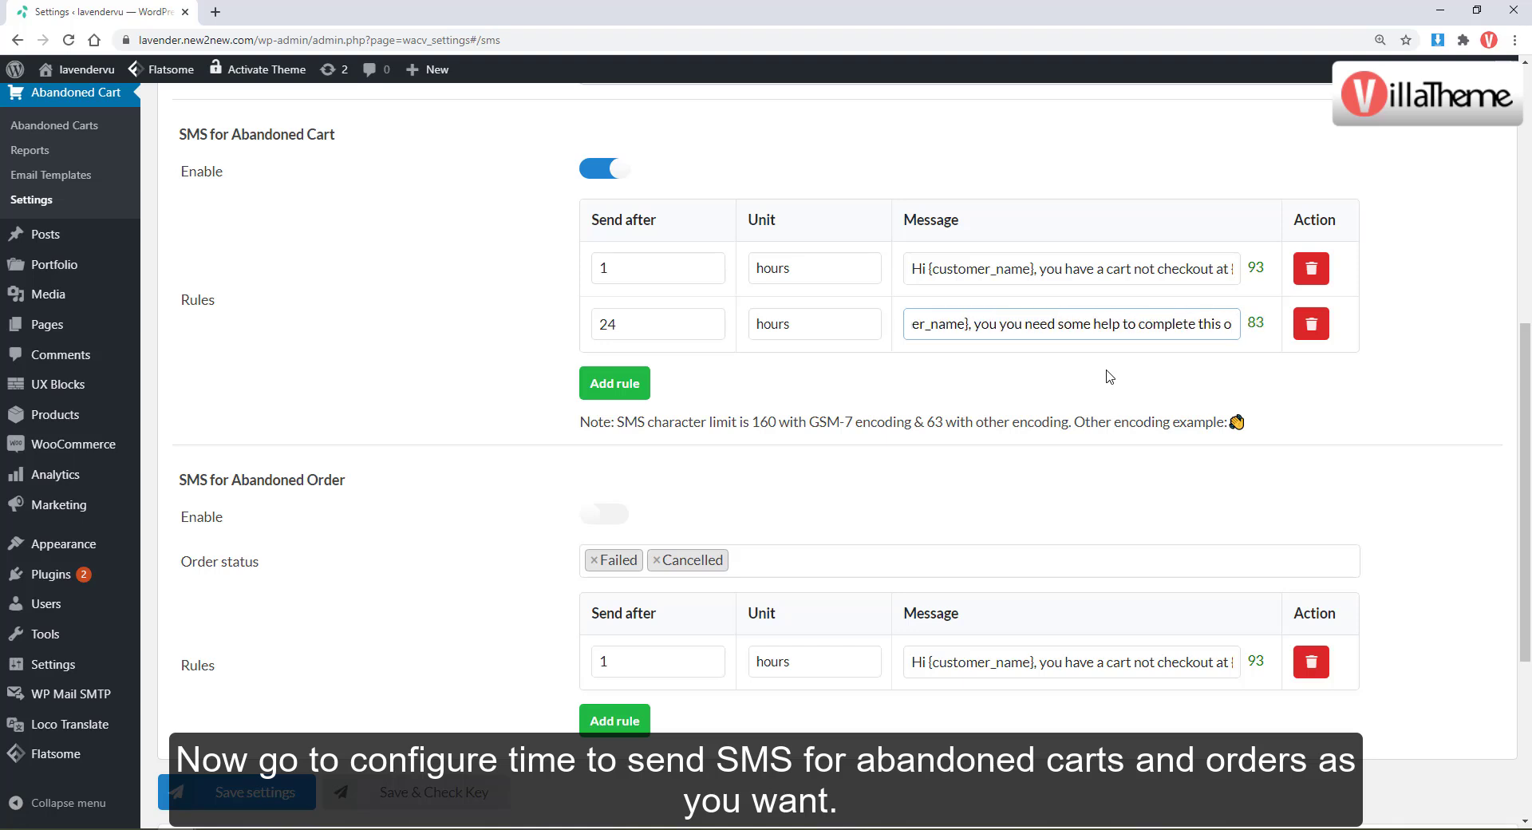
type("rder")
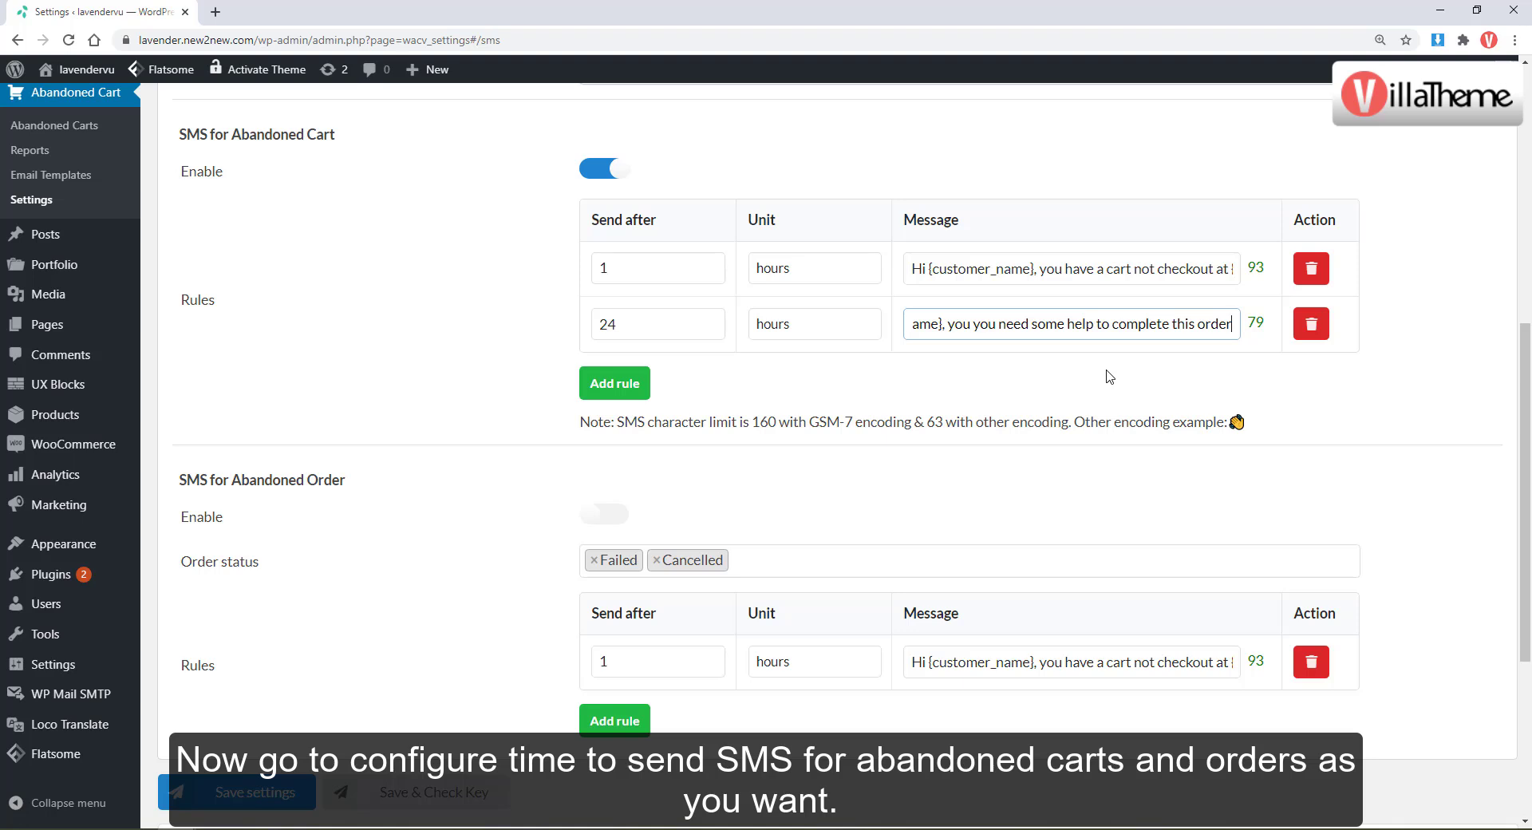
key("Right")
key("Right")
key("Right")
key("Right")
key("Right")
key("Right")
key("Right")
key("Right")
key("Right")
key("Right")
key("Right")
key("Right")
key("Right")
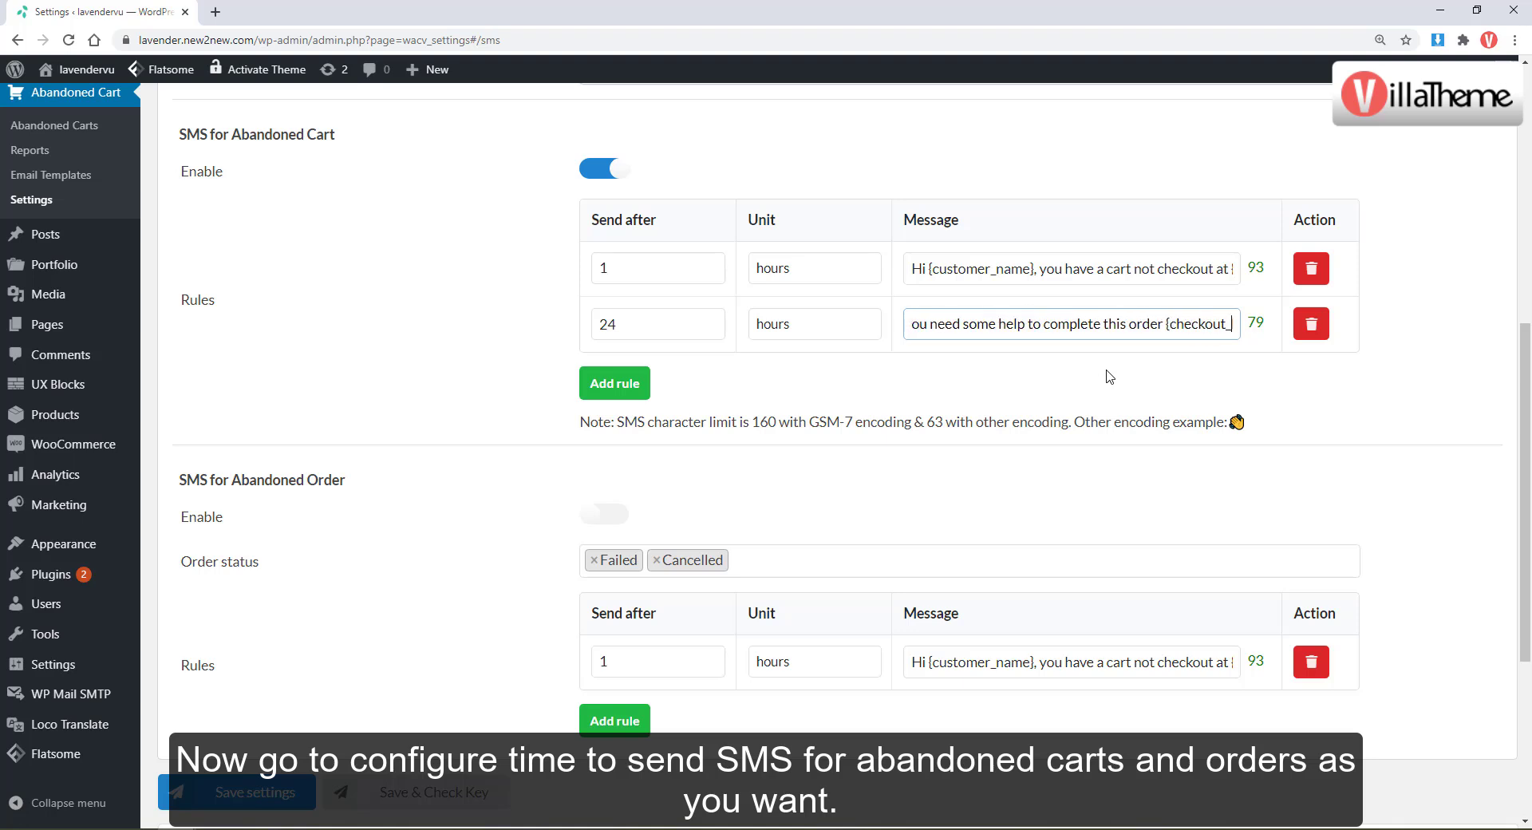
key("Right")
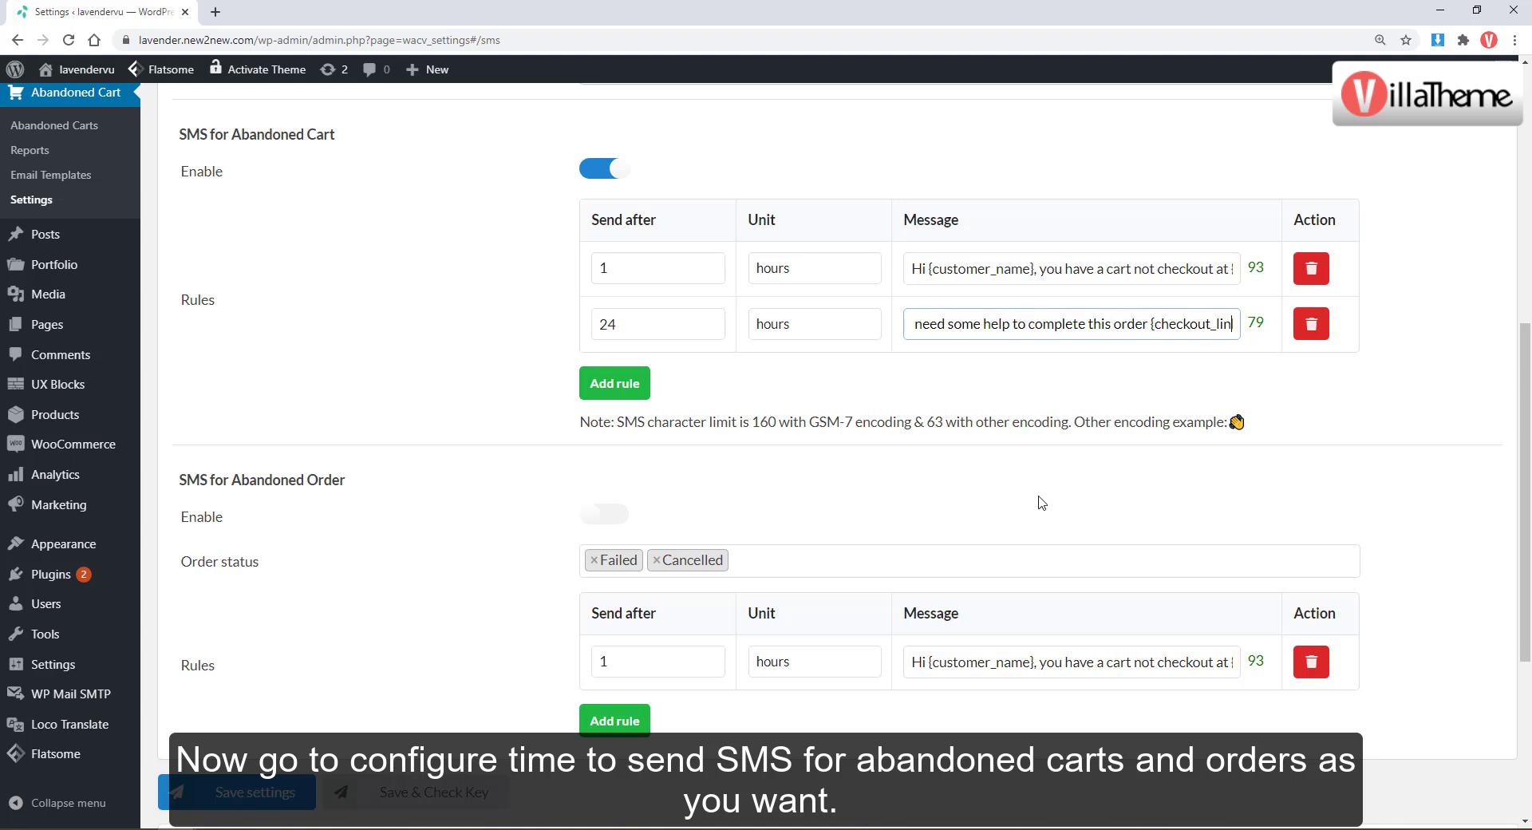
left_click(1041, 502)
Step: Enable abandoned-order SMS and remove Cancelled so only Failed orders are targeted
left_click(600, 516)
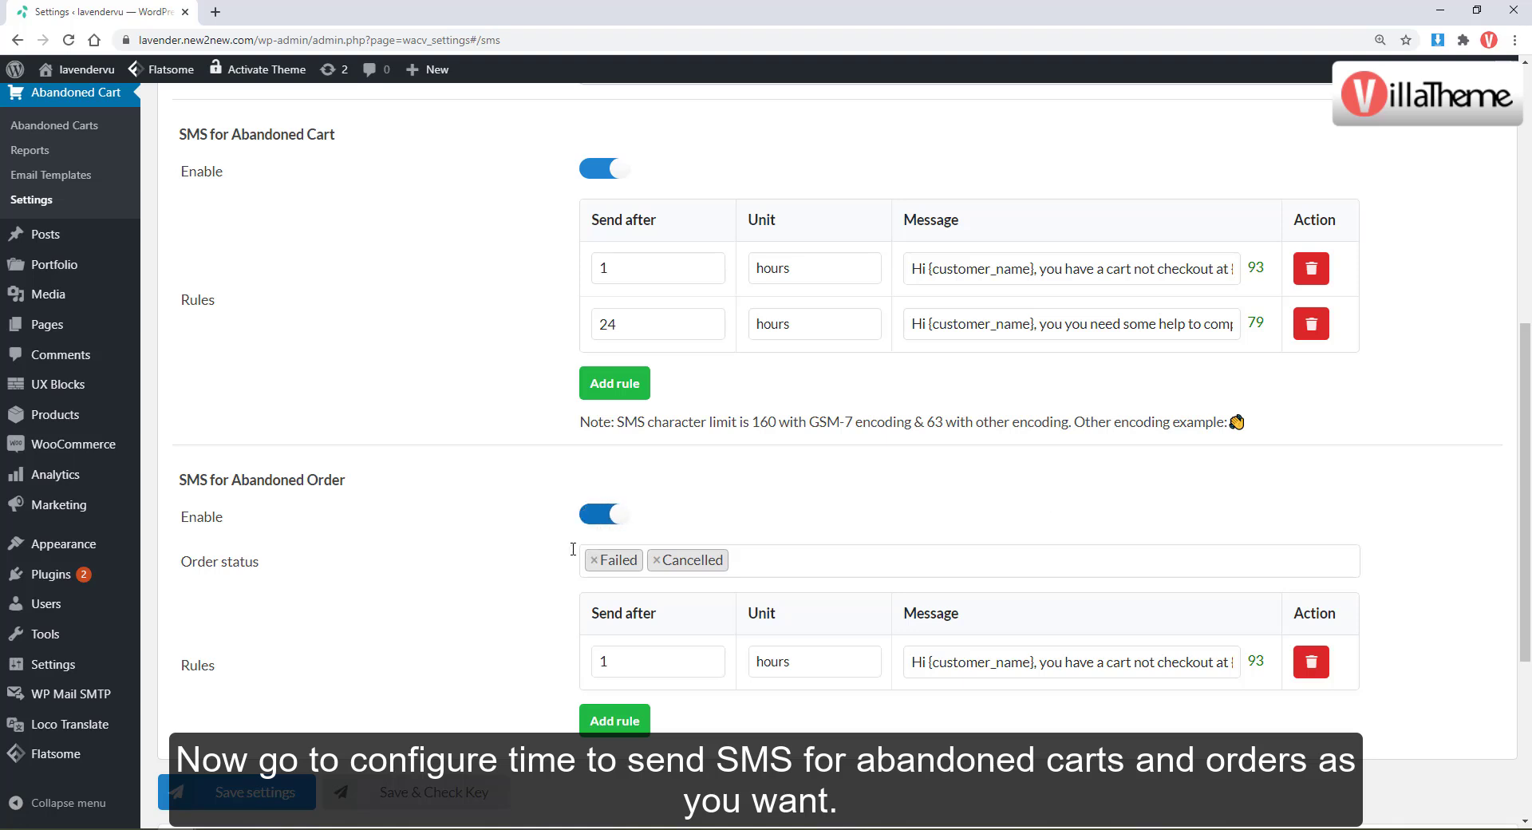
left_click(775, 562)
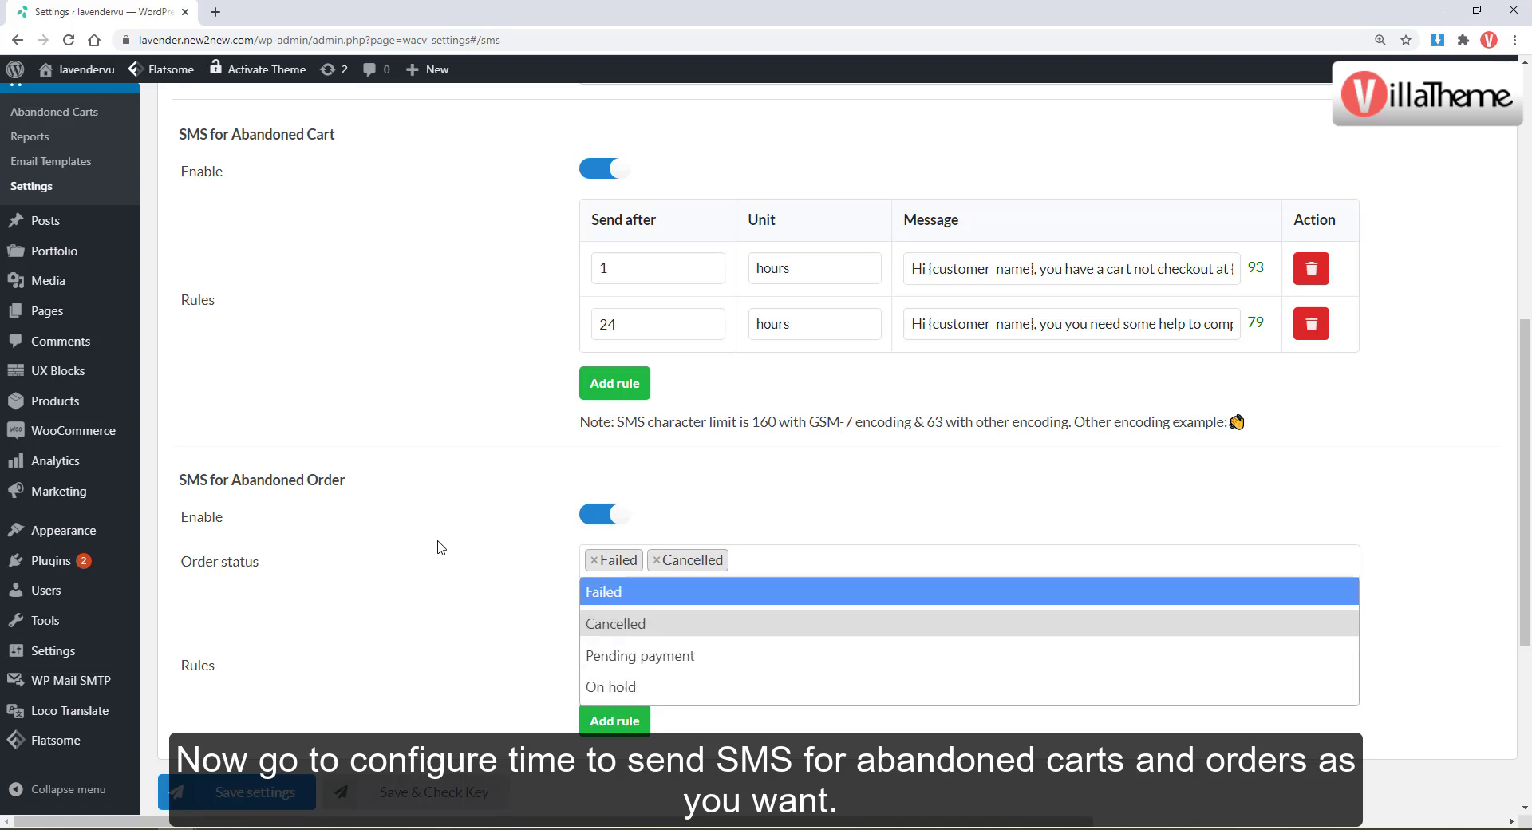
left_click(472, 556)
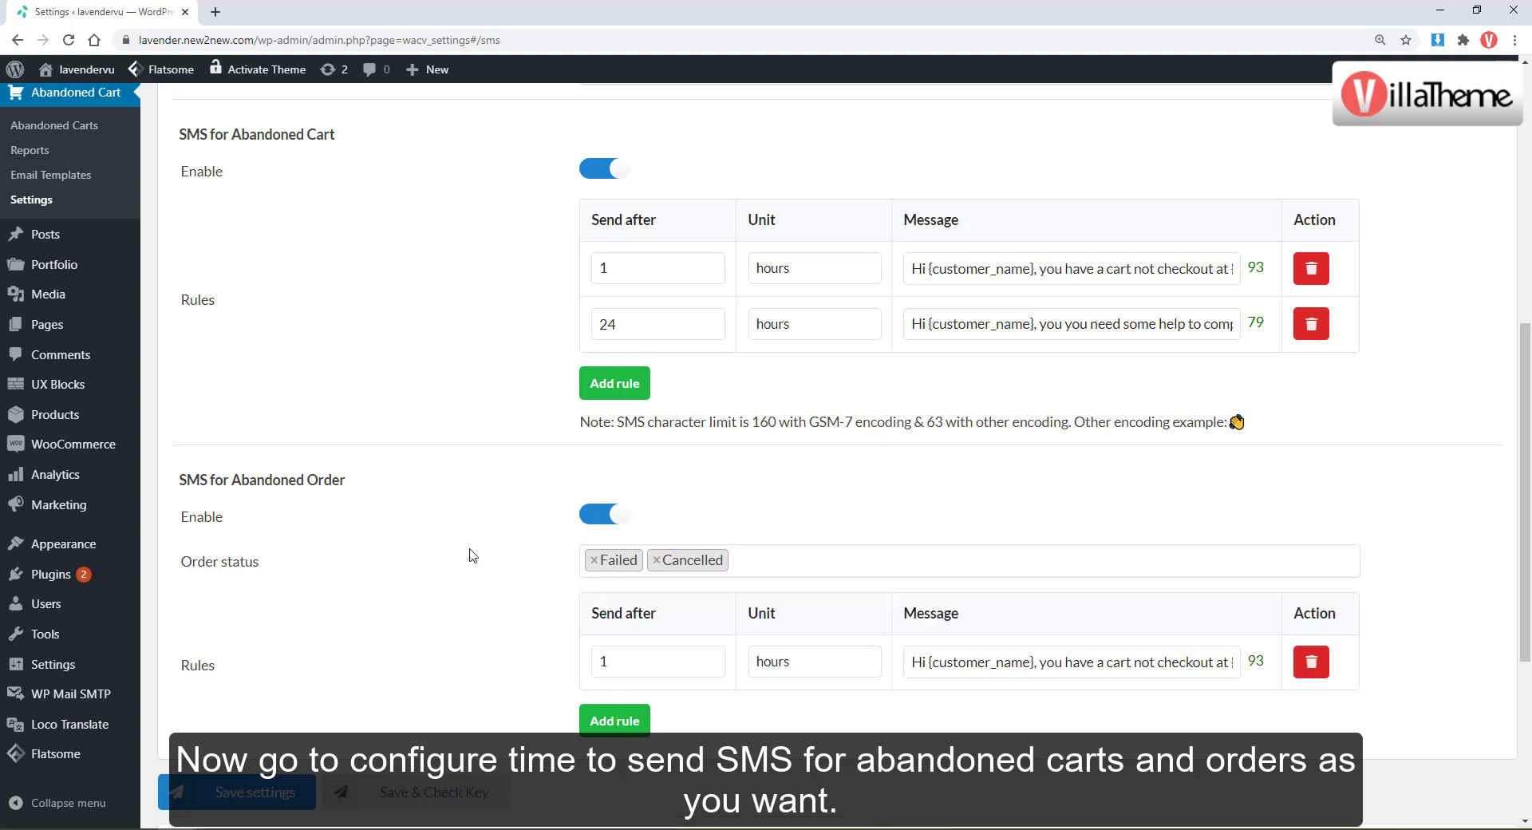
left_click(656, 561)
left_click(459, 588)
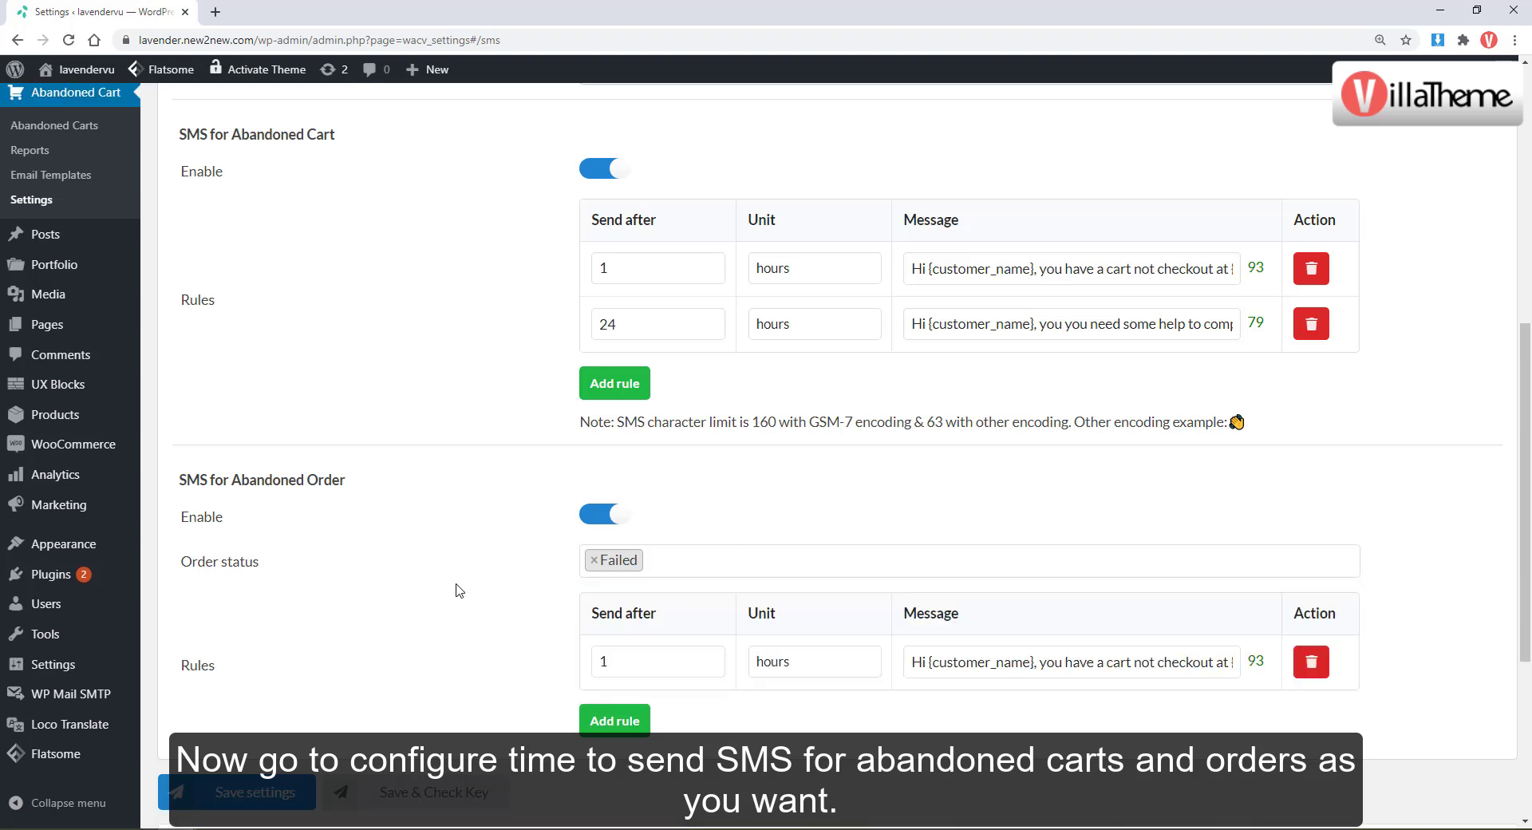
Step: Keep the order rule's unit as hours and save the SMS settings
scroll(481, 588, "down", 1)
left_click(798, 589)
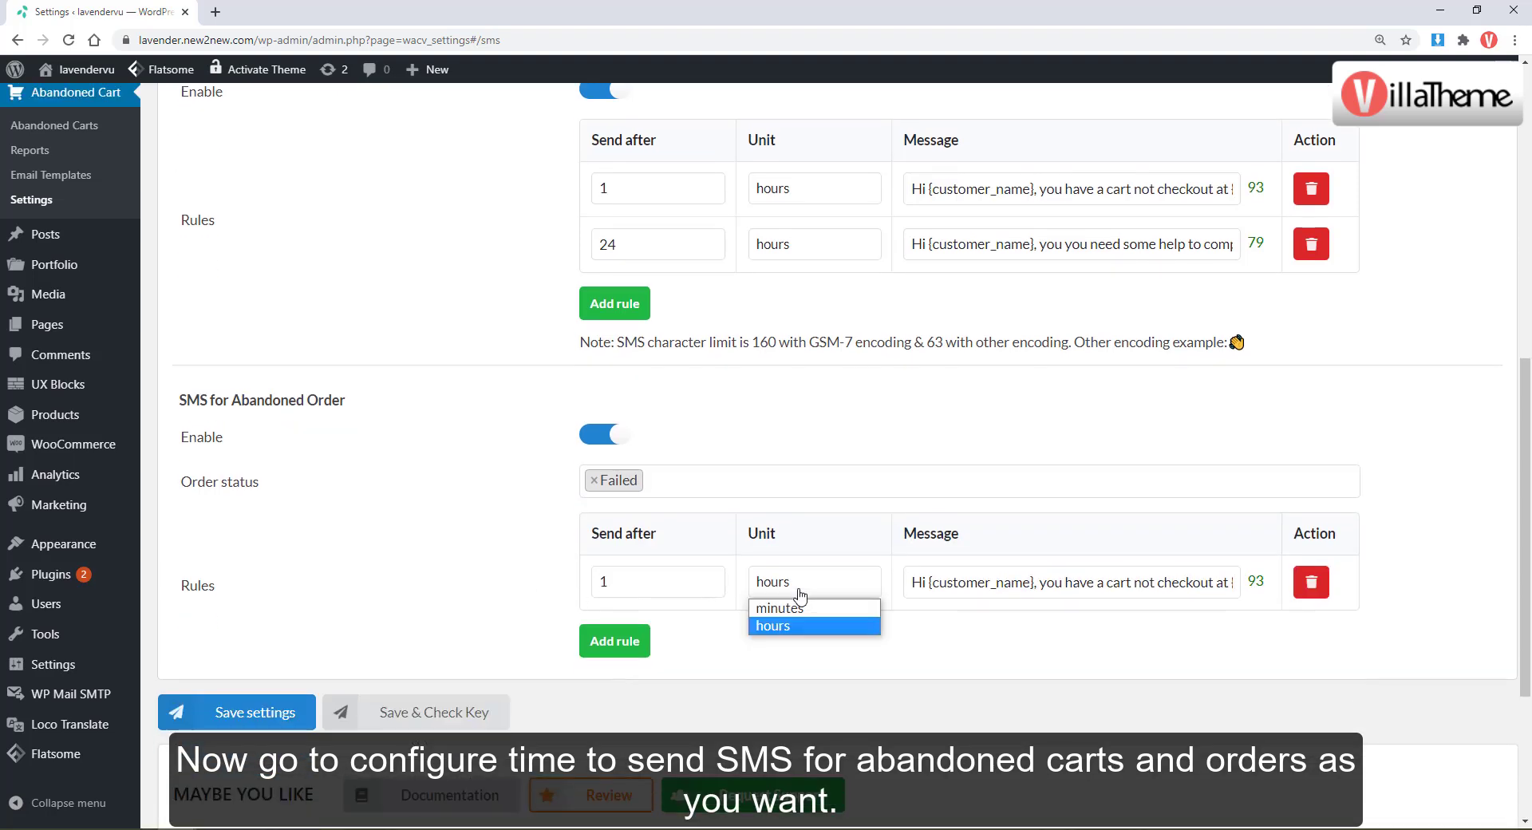
left_click(974, 628)
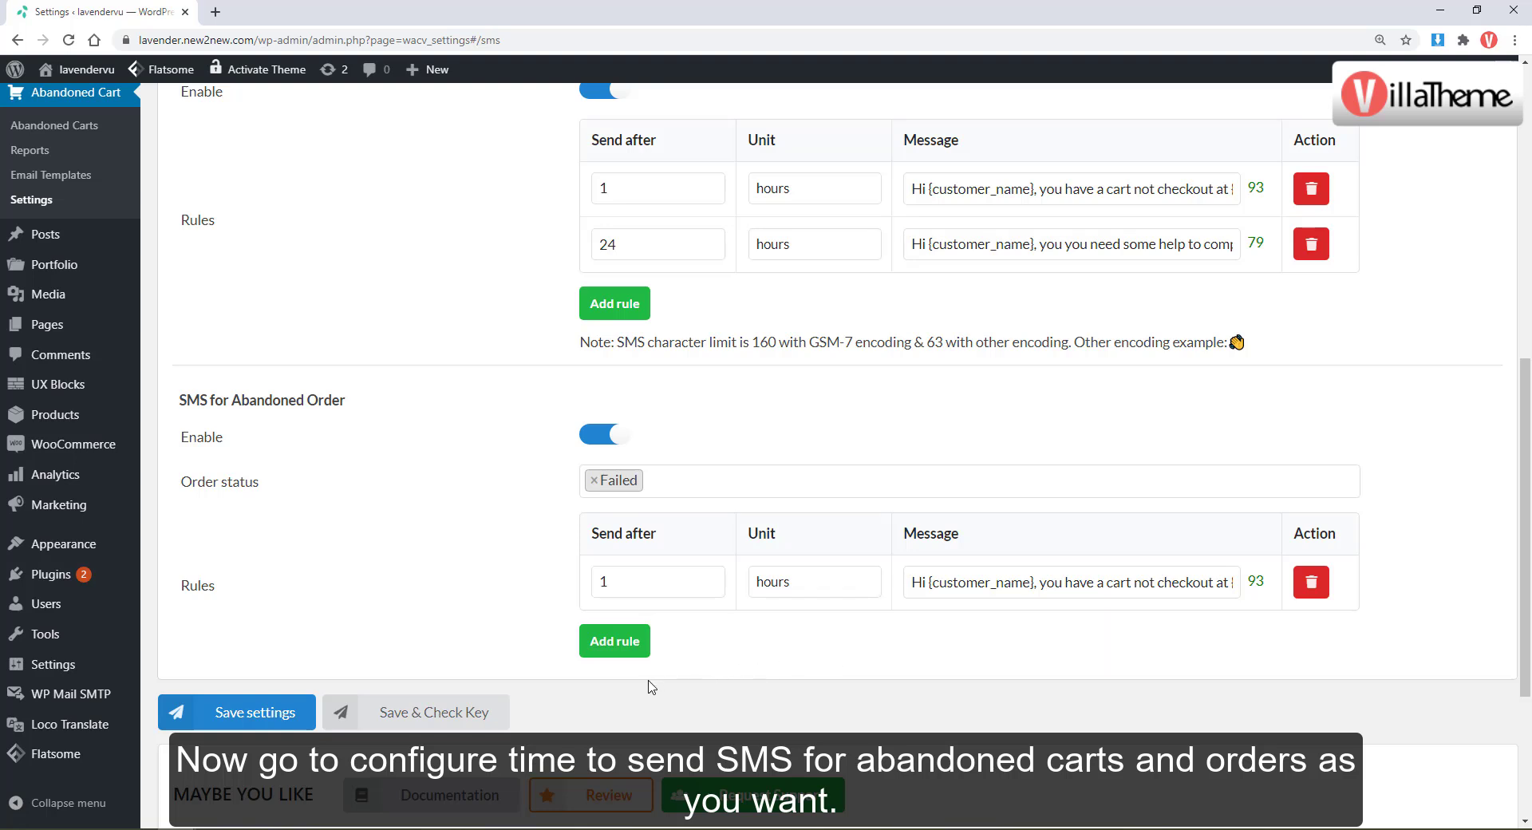
left_click(288, 721)
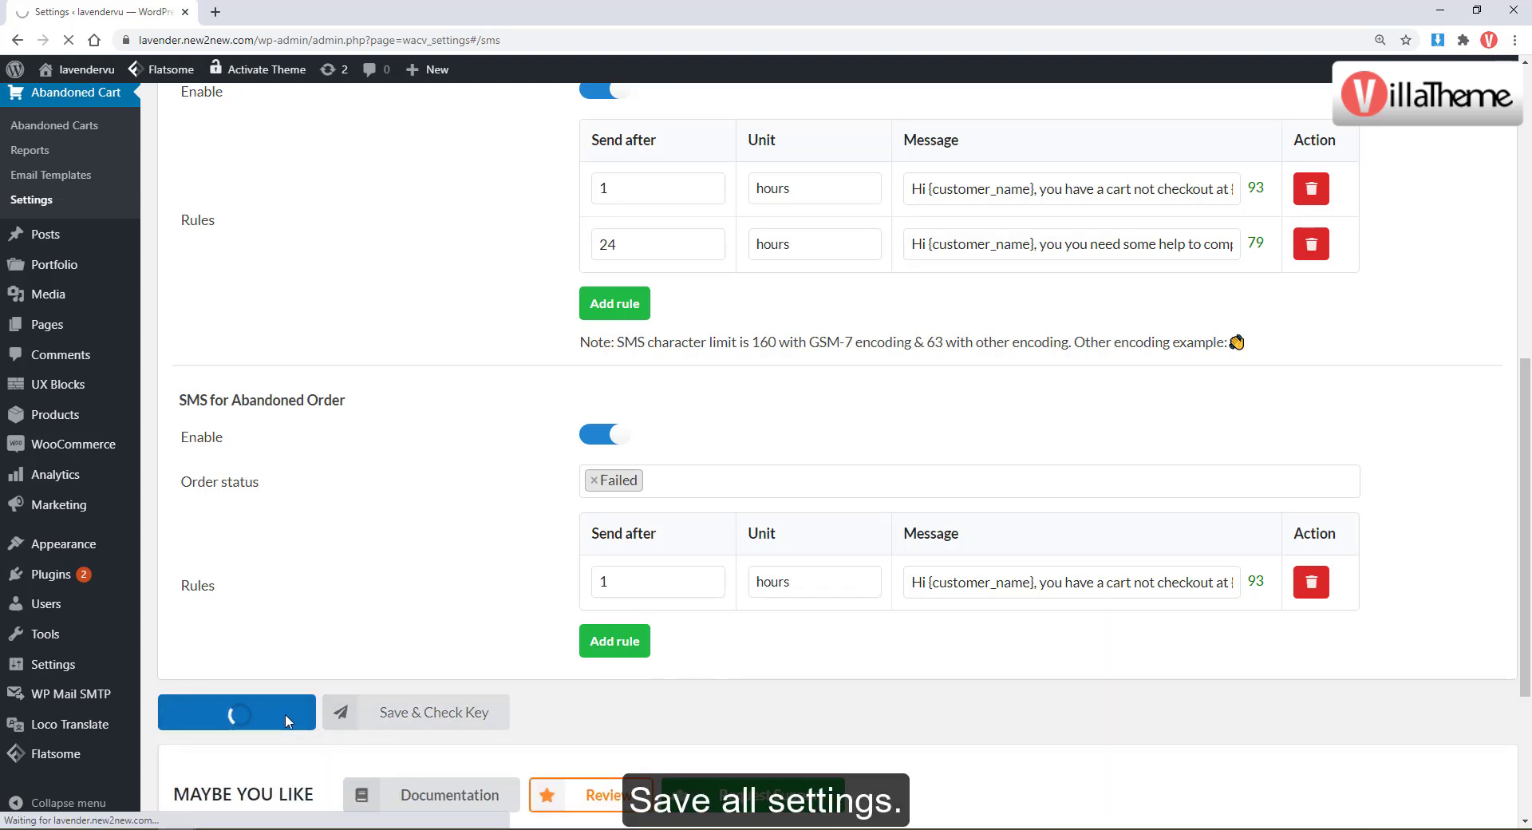